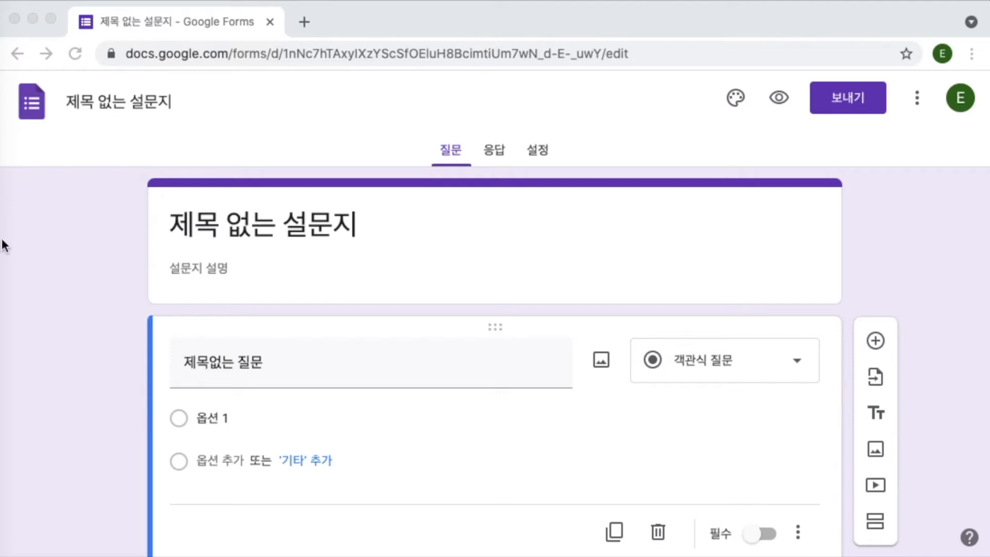
Step: Rename the untitled form file as "방탈출게임"
click(109, 101)
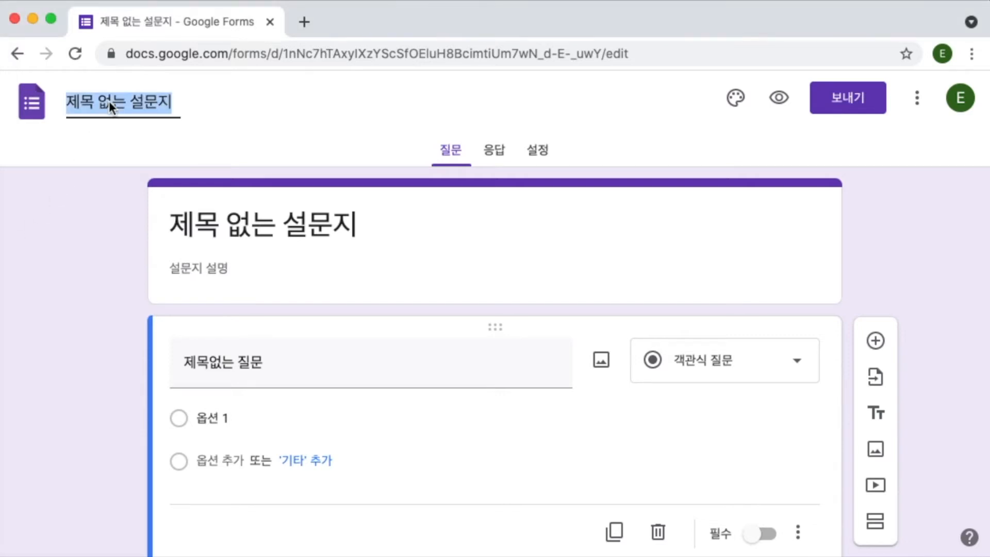
text(방탈출게임)
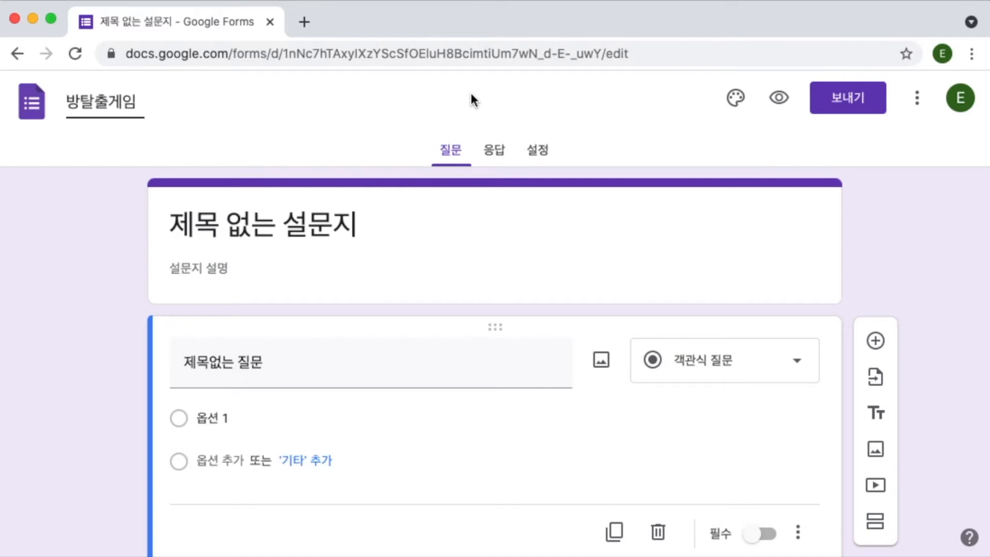
Step: Upload "1. 방탈출게임-머릿글 이미지" as the form's header image, moving the crop frame over the ESCAPE ROOM lettering
click(745, 105)
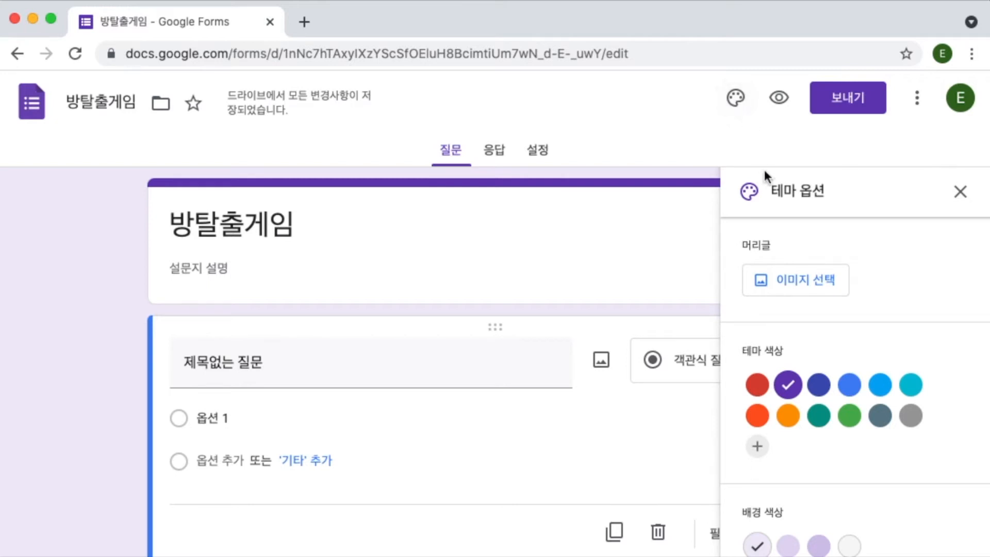
click(793, 278)
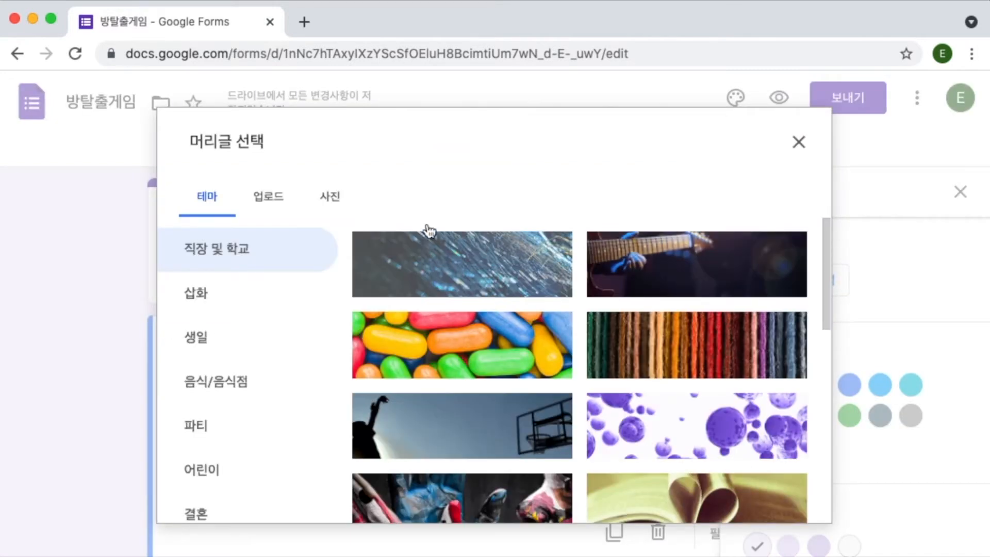
click(276, 207)
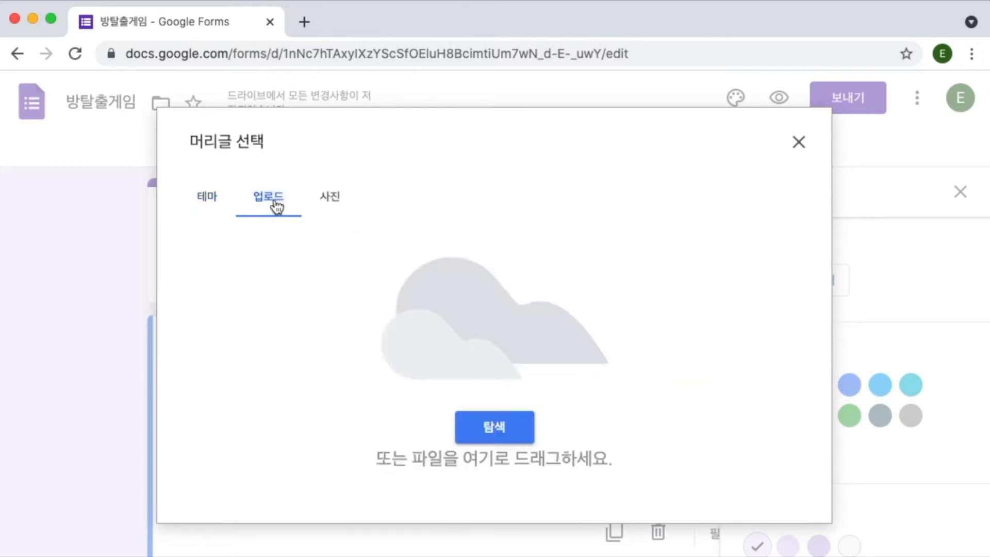
click(518, 429)
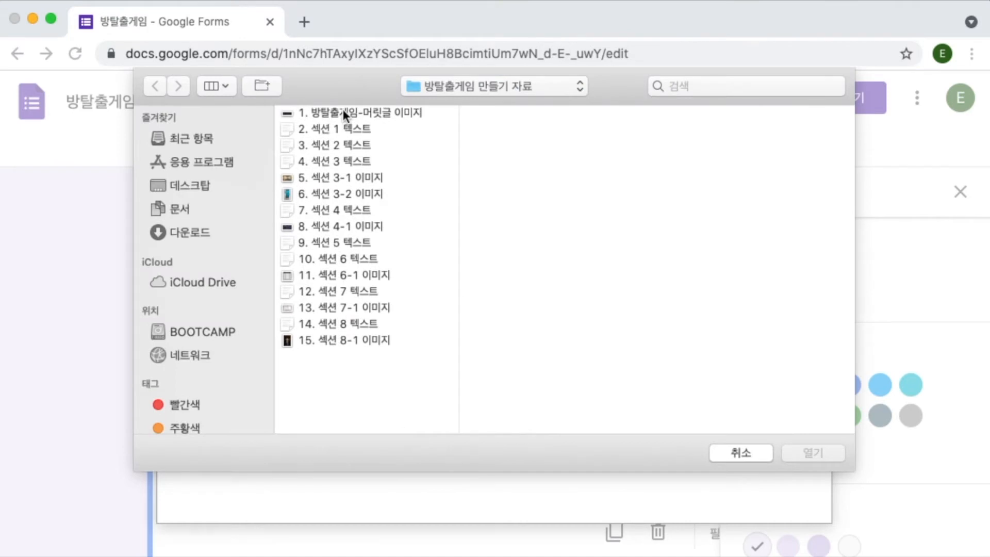
click(343, 109)
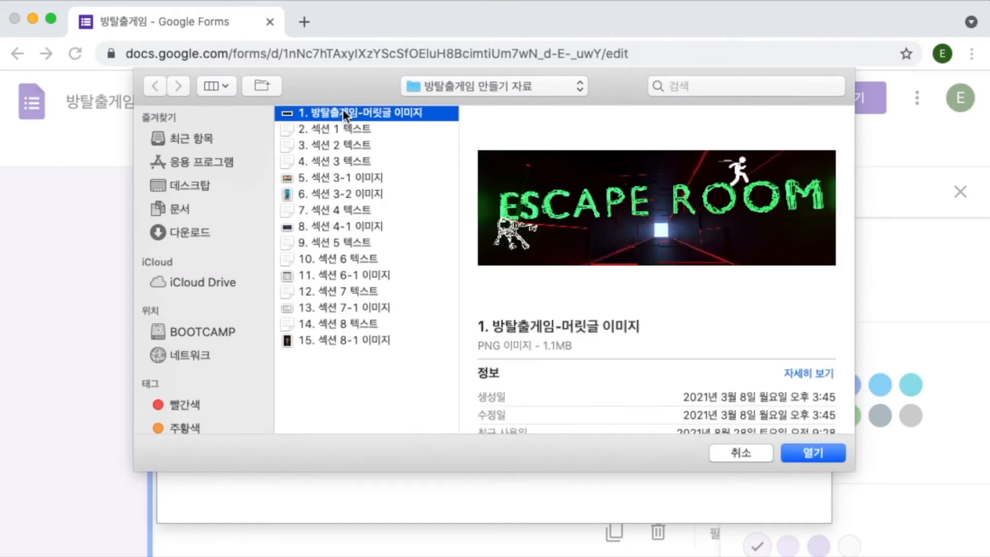
click(794, 453)
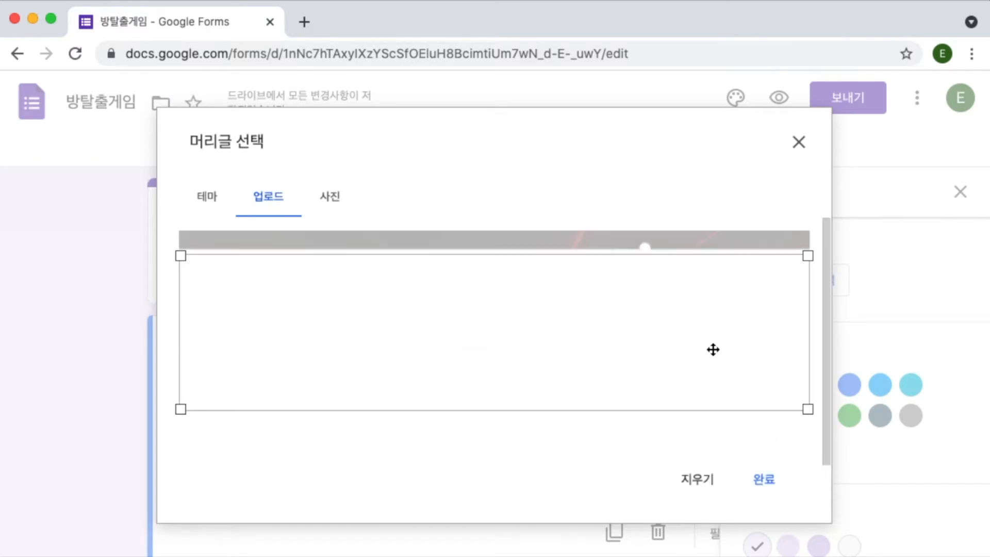
drag(713, 350, 713, 336)
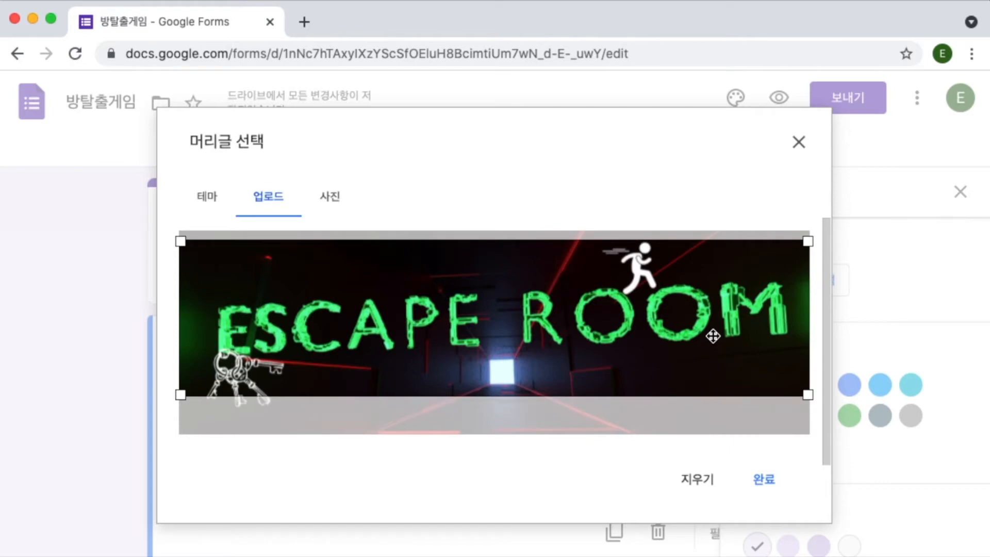
click(768, 487)
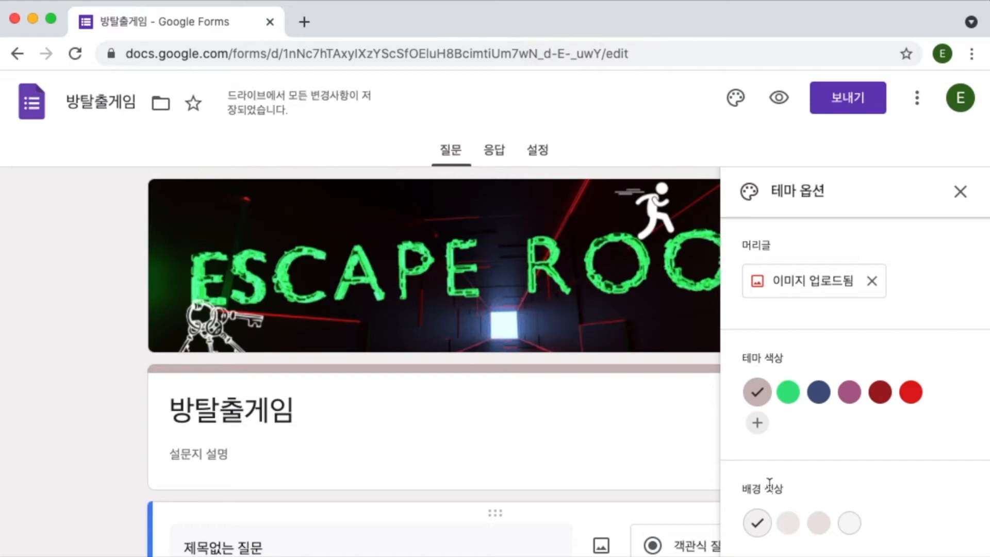
Step: Add the custom purple #b07bc9 as the form's theme colour
click(754, 424)
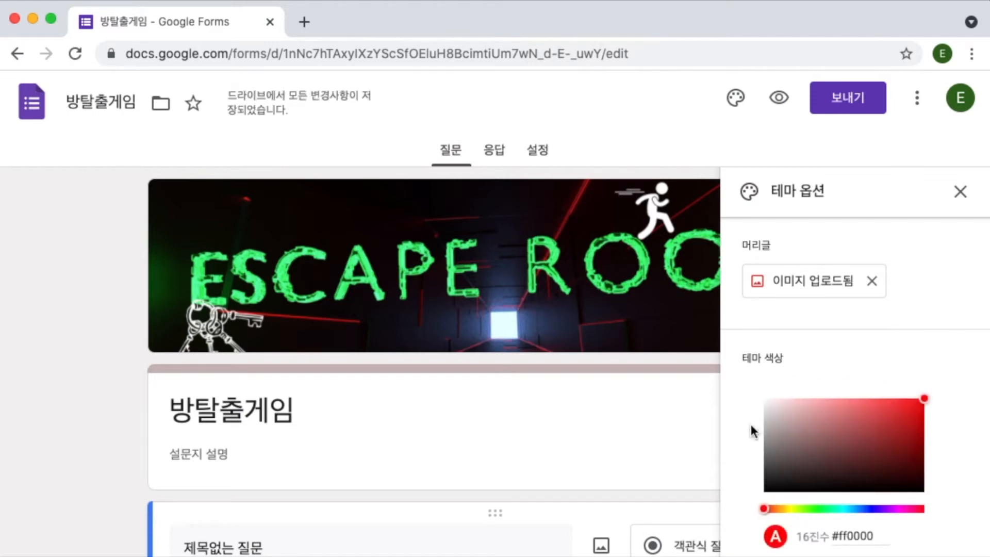
click(889, 509)
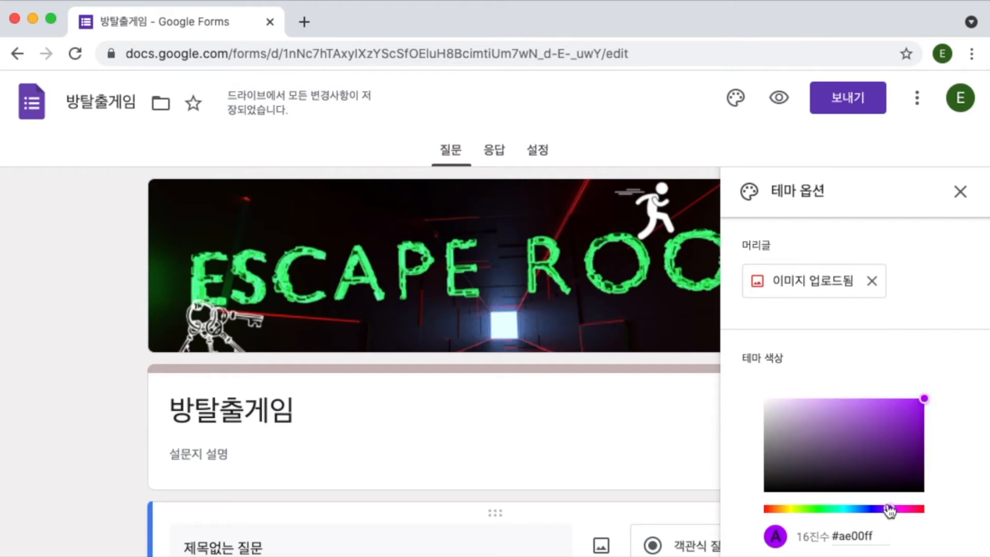
click(826, 419)
scroll(829, 424, down, 3)
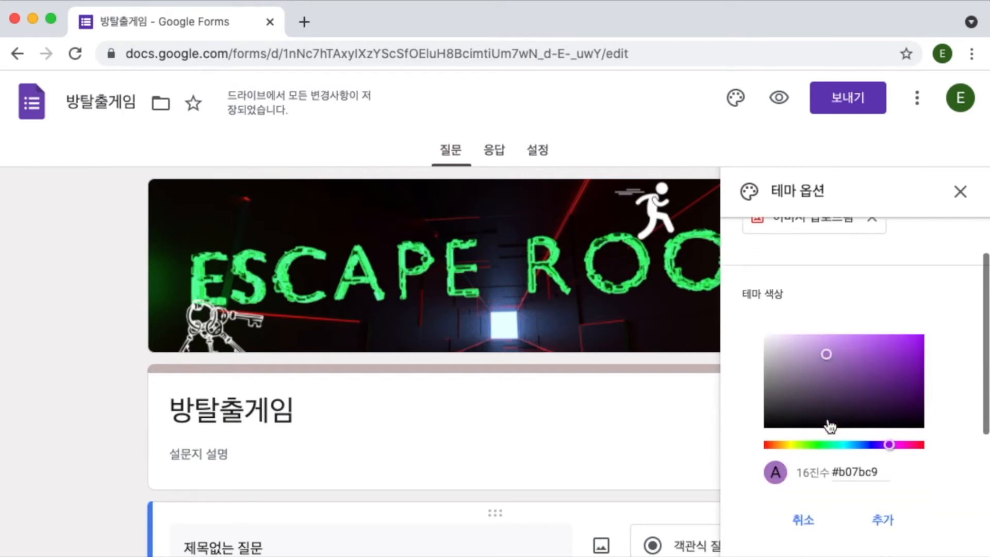
click(879, 485)
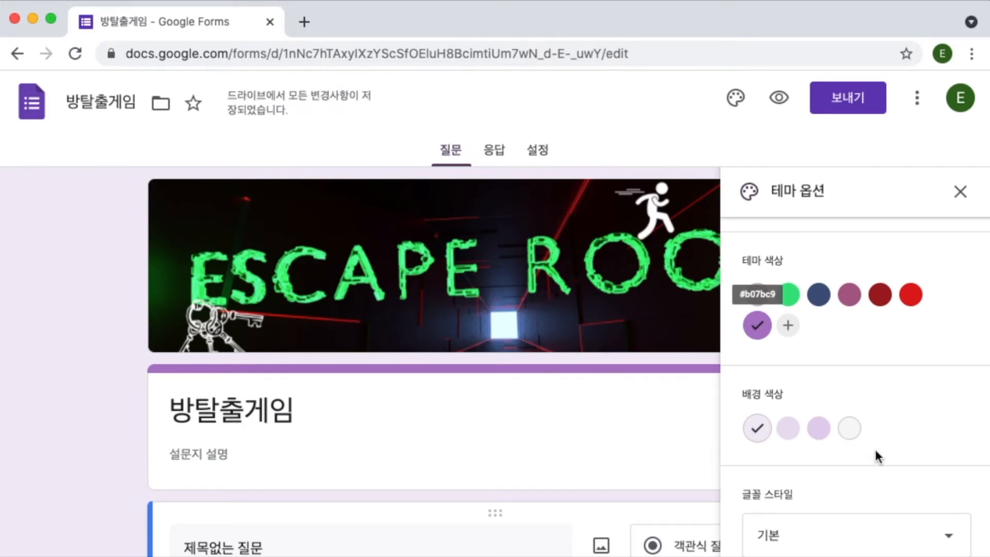
Step: Set the theme's font style to 장식용 and close the theme options
scroll(760, 443, down, 1)
click(779, 515)
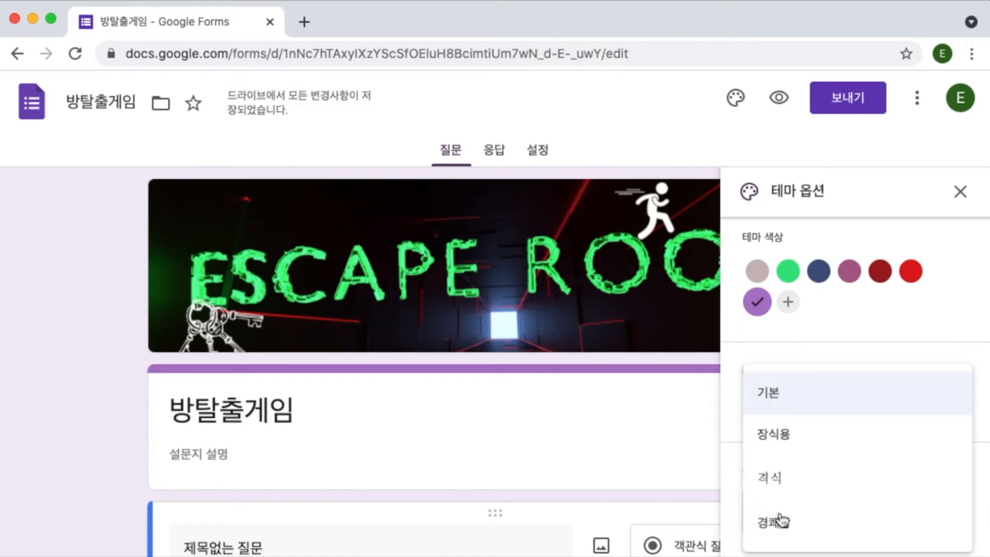
click(780, 448)
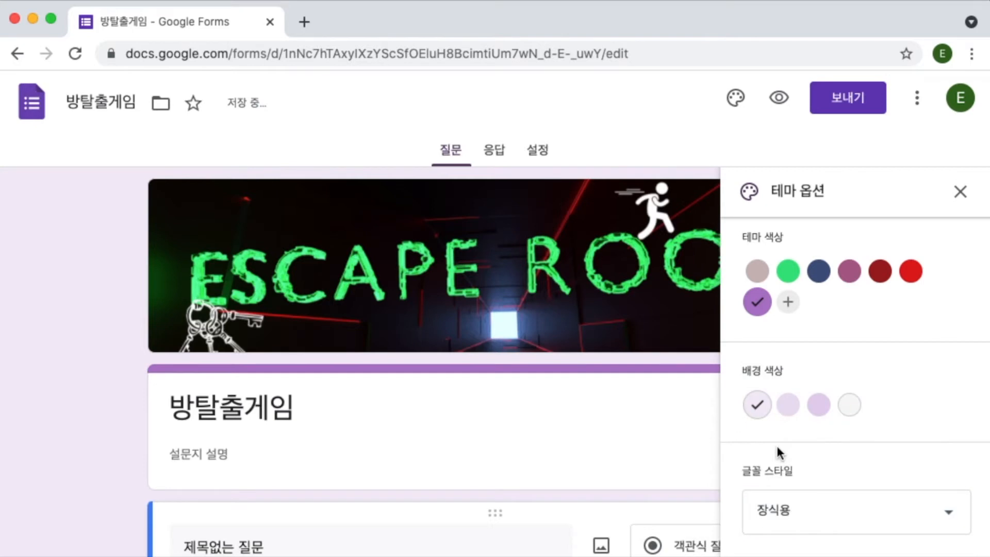
click(959, 191)
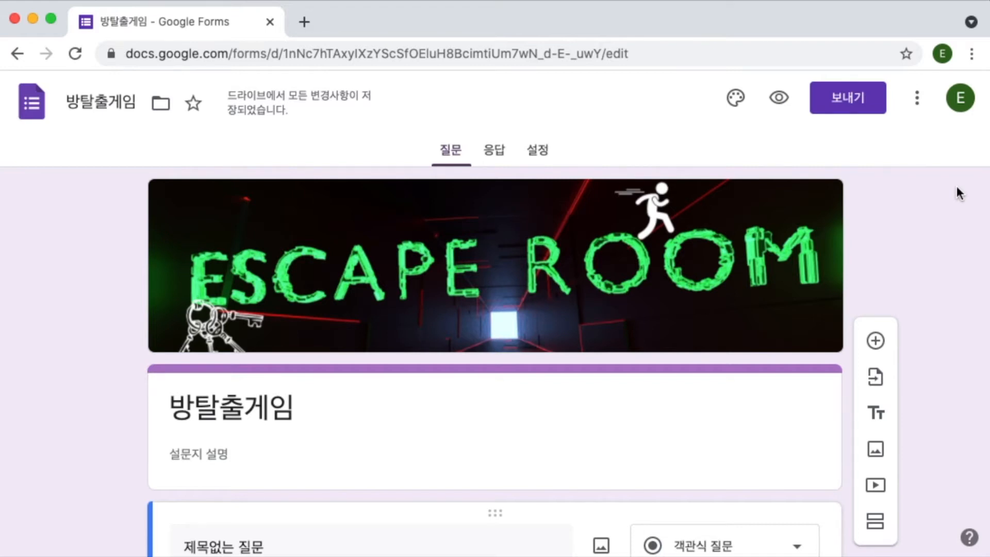
Step: Delete the untitled question and change the form's title to "방탈출에 오신 여러분을 환영합니다"
scroll(958, 193, down, 5)
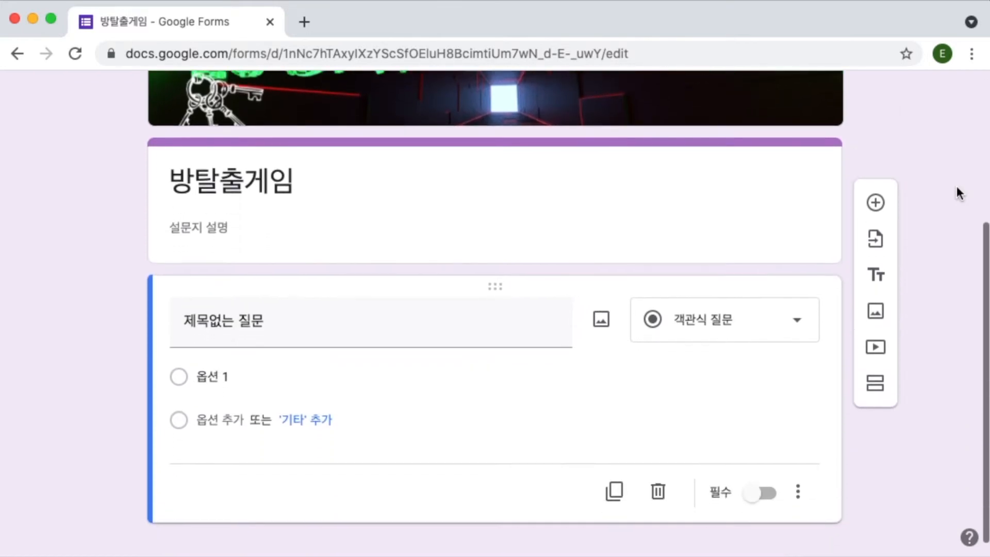
click(660, 492)
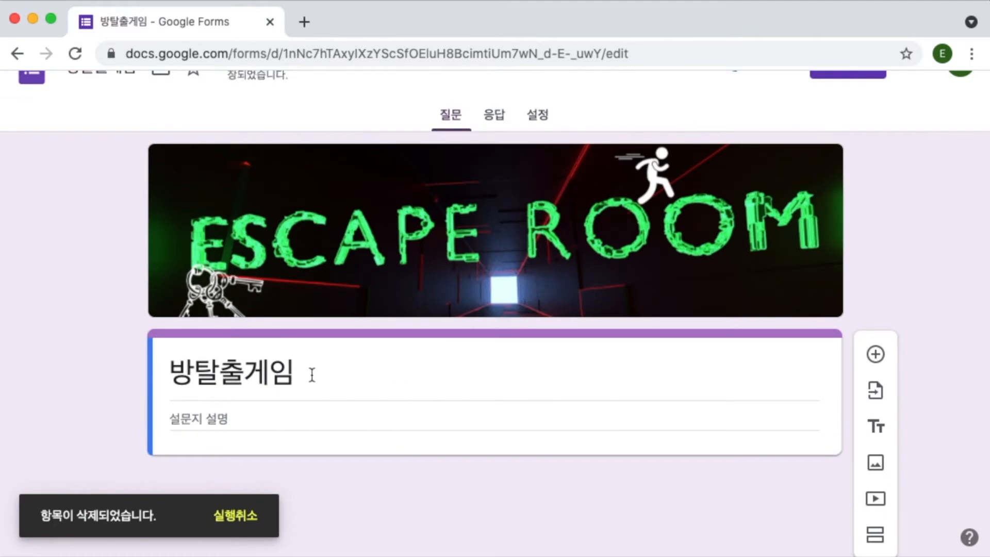
double_click(247, 373)
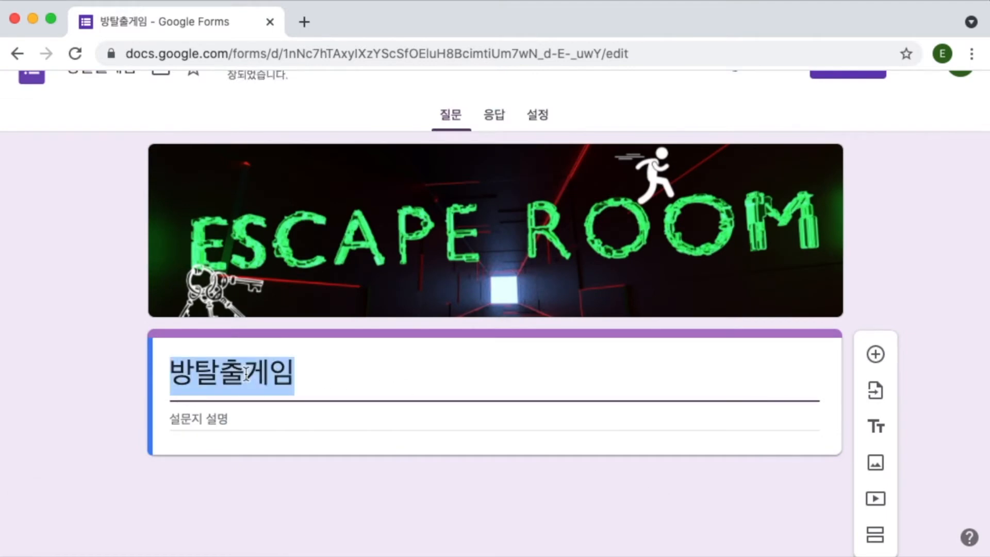
text(방탈출에 오신 여러분을 환영합니다)
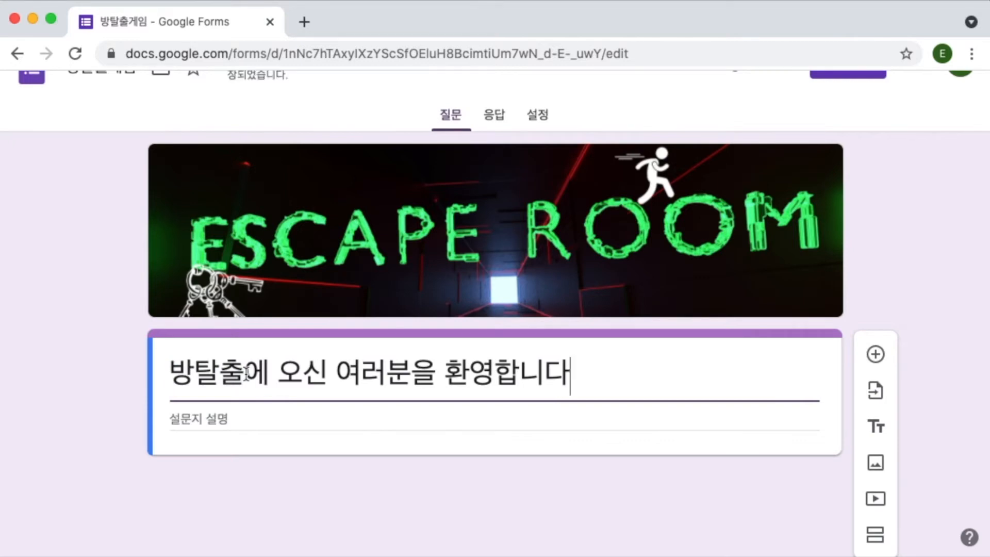
Step: Enter the form description in four lines: "당신은 지금 미지의 방 안에 갇혔다. 당신에게는 1개의 황금열쇠만이 주어진다. 열쇠를 사용하여 출구를 찾아라!! 과연 당신은 이 방에서 탈출할 수 있을지!!"
key(super+Tab)
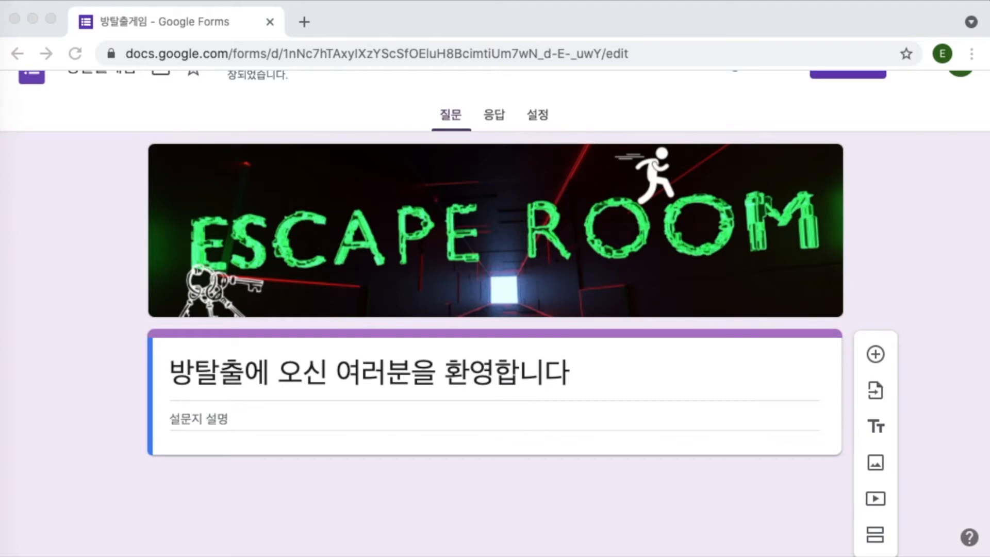
key(super+Tab)
click(187, 415)
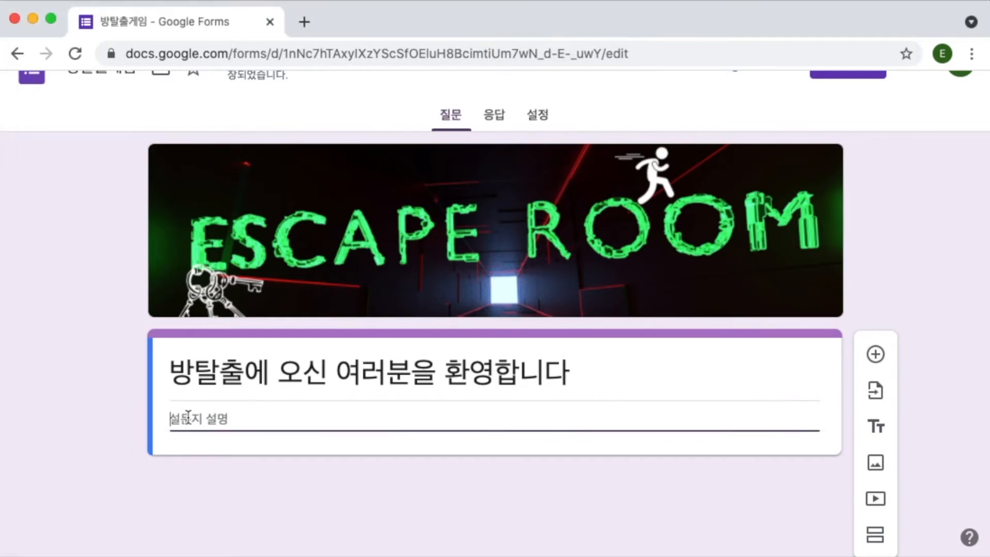
text(당신은 지금 미지의 방 안에 갇혔다. 당신에게는 1개의 황금열쇠만이 주어진다. 열쇠를 사용하여 출구를 찾아라!! 과연 당신은 이 방에서 탈출할 수 있을지!!)
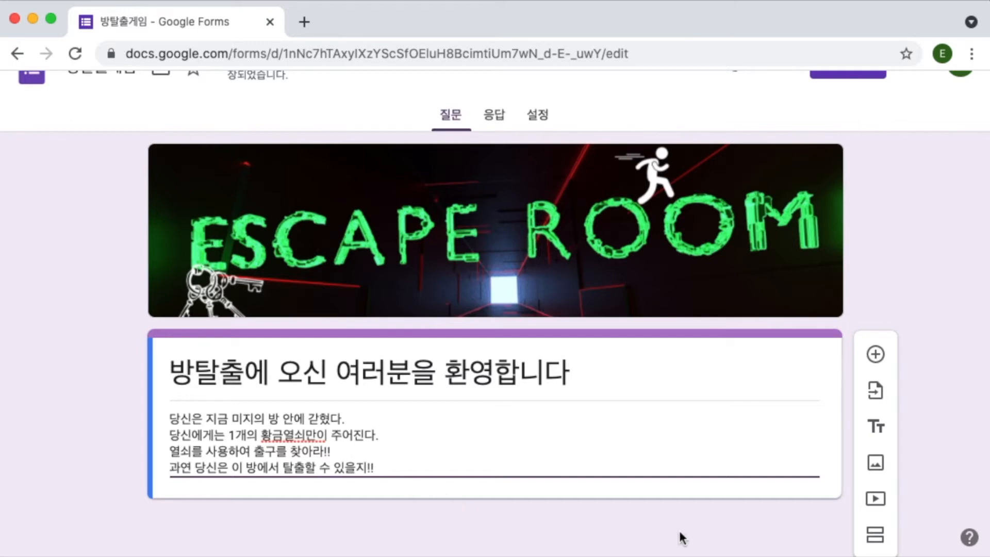
Step: Add a second section titled "게임은 지금부터 시작합니다" with the description "들어간 이상 나갈 순 없는 법! 당신을 믿으세요!"
click(888, 533)
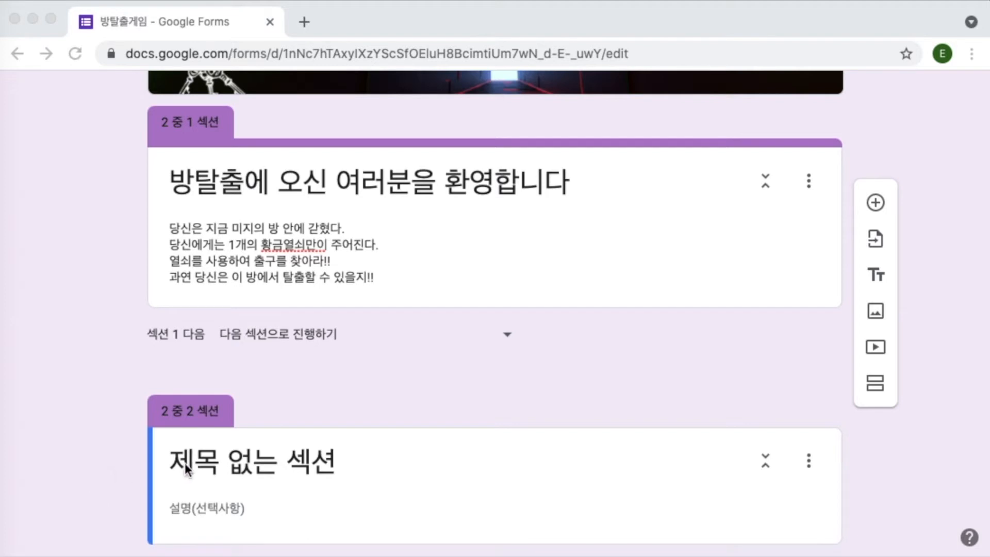
click(202, 459)
text(게임은 지금부터 시작합니다)
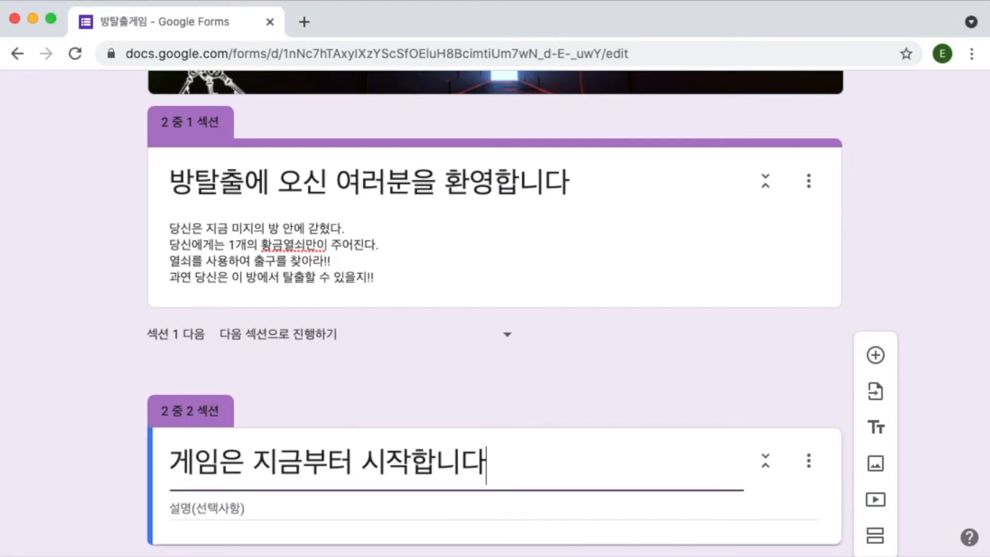
key(super+Tab)
click(189, 507)
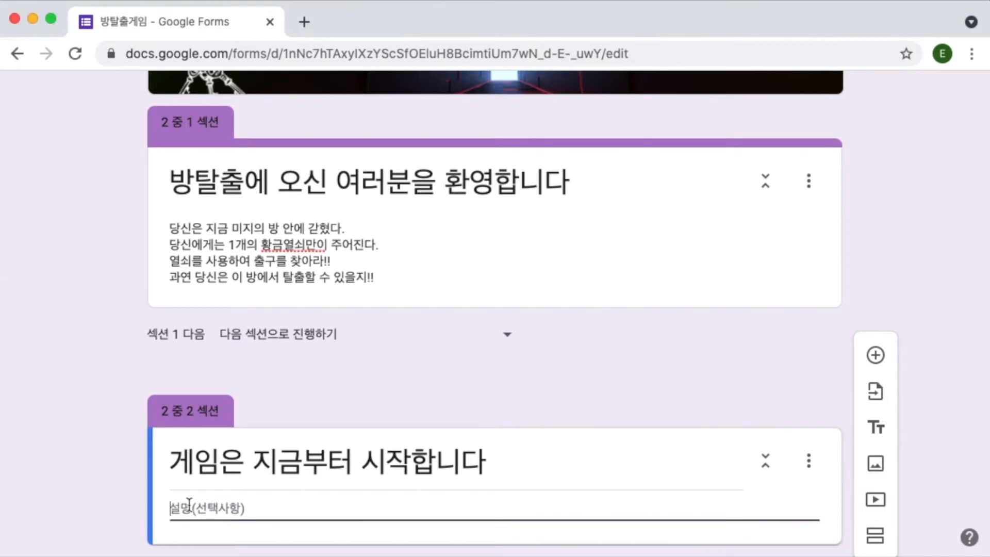
text(들어간 이상 나갈 순 없는 법! 당신을 믿으세요!)
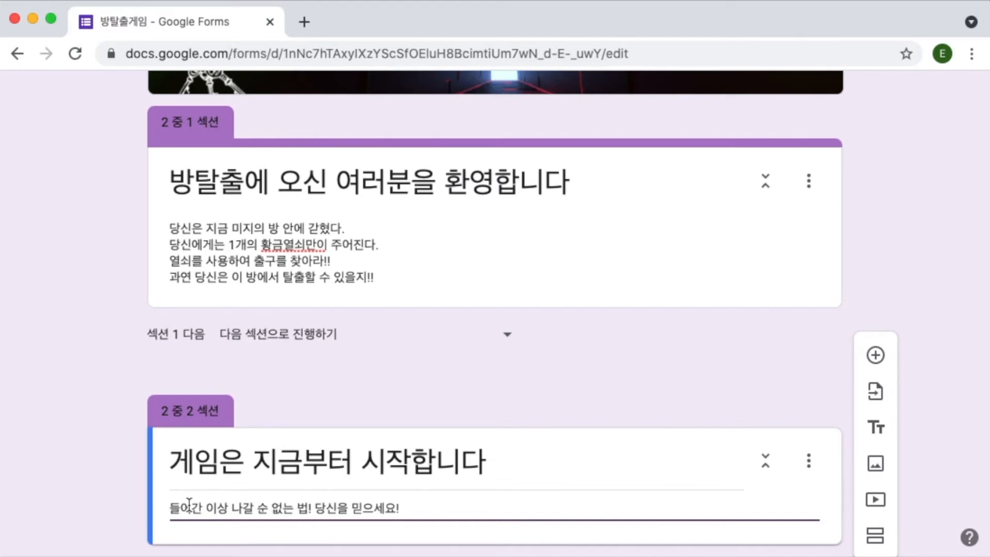
Step: Add a third section after the second one and title it "시작의 문"
scroll(189, 505, down, 2)
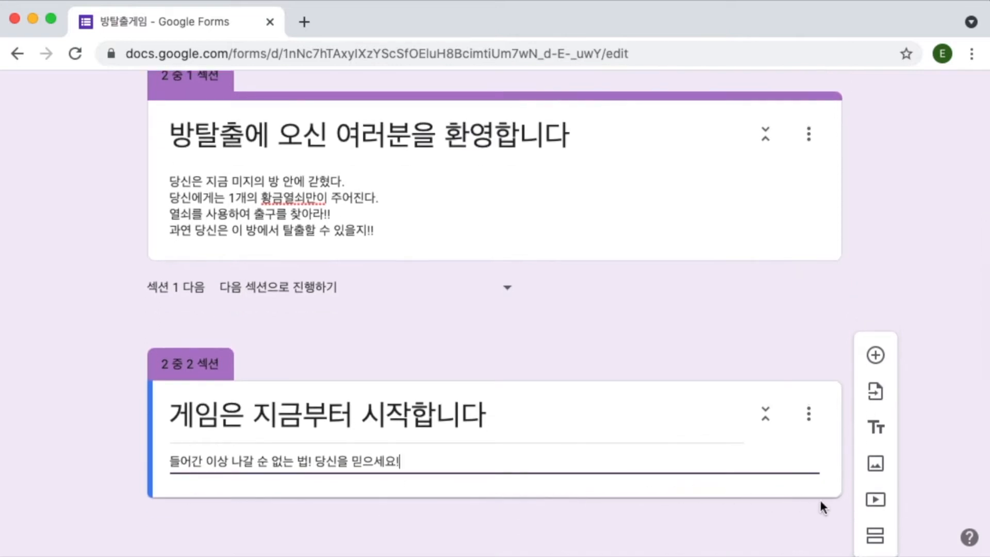
click(872, 536)
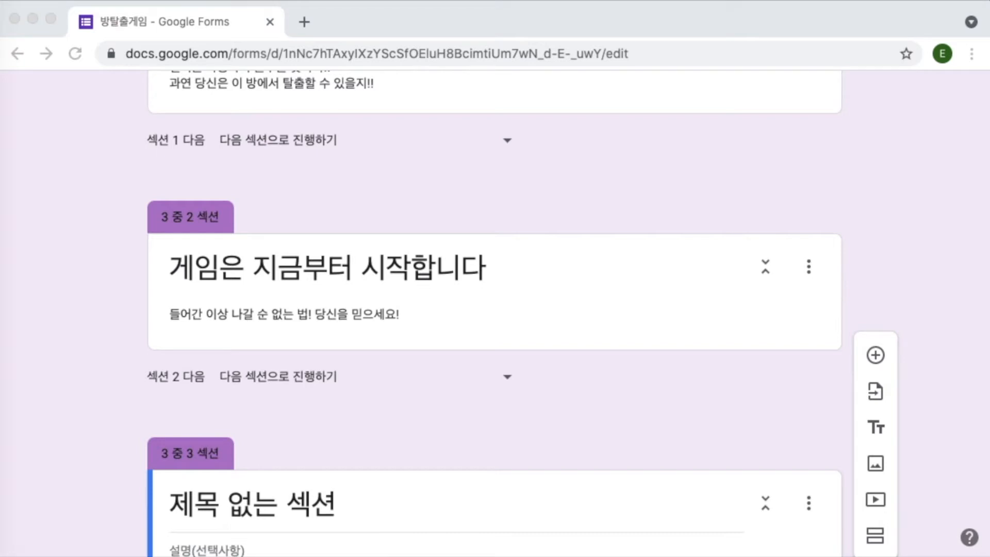
click(207, 506)
triple_click(207, 506)
text(시작의 문)
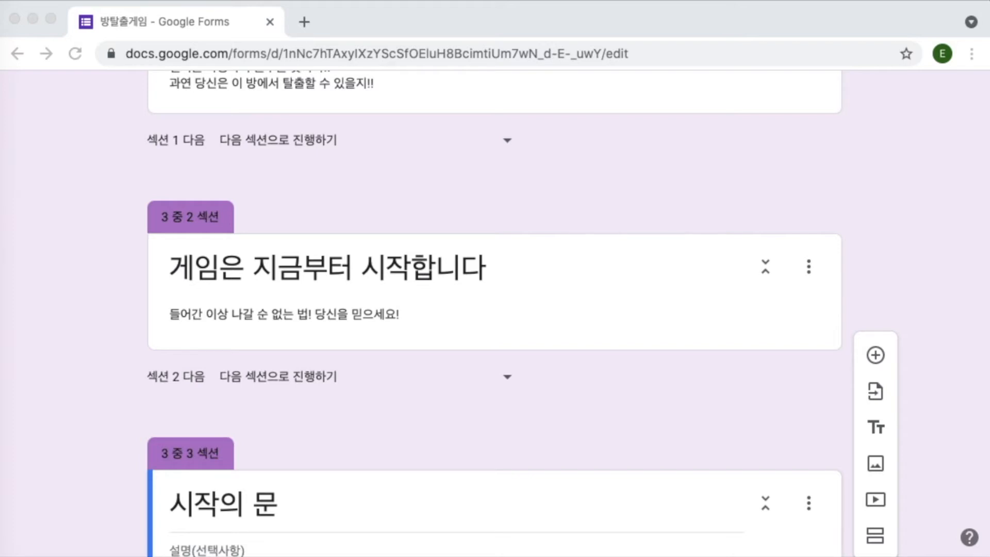
Step: Insert the image file "5. 섹션 3-1 이미지" into the "시작의 문" section
click(876, 464)
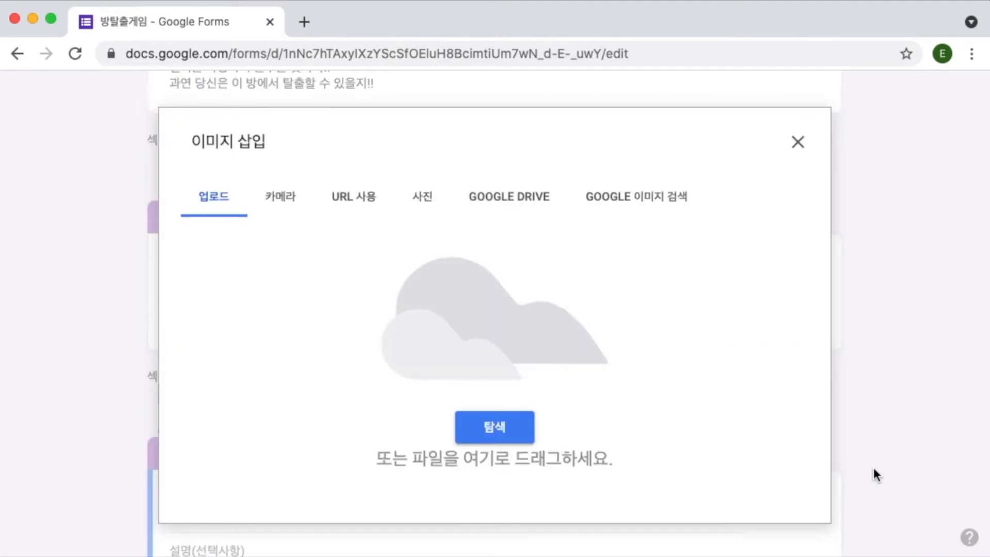
click(492, 436)
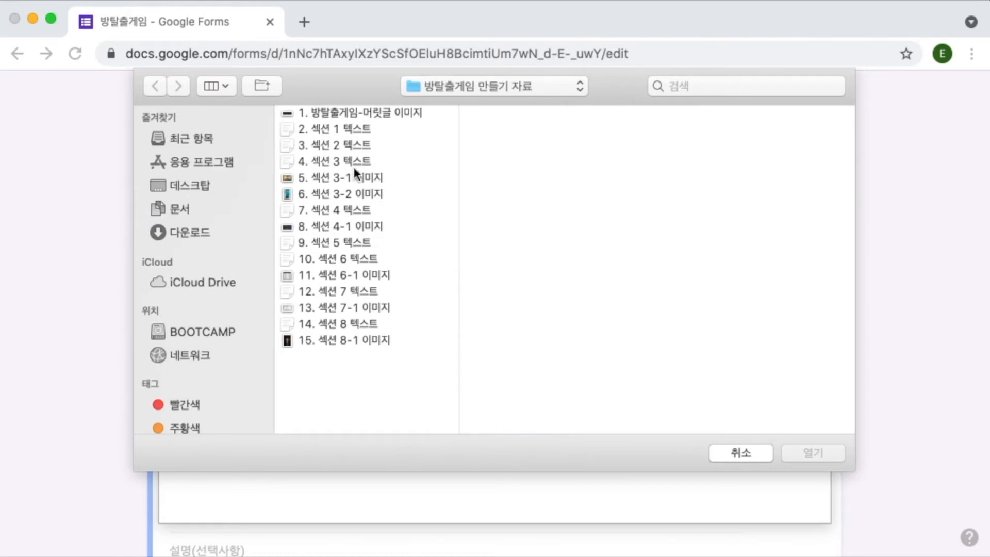
click(357, 174)
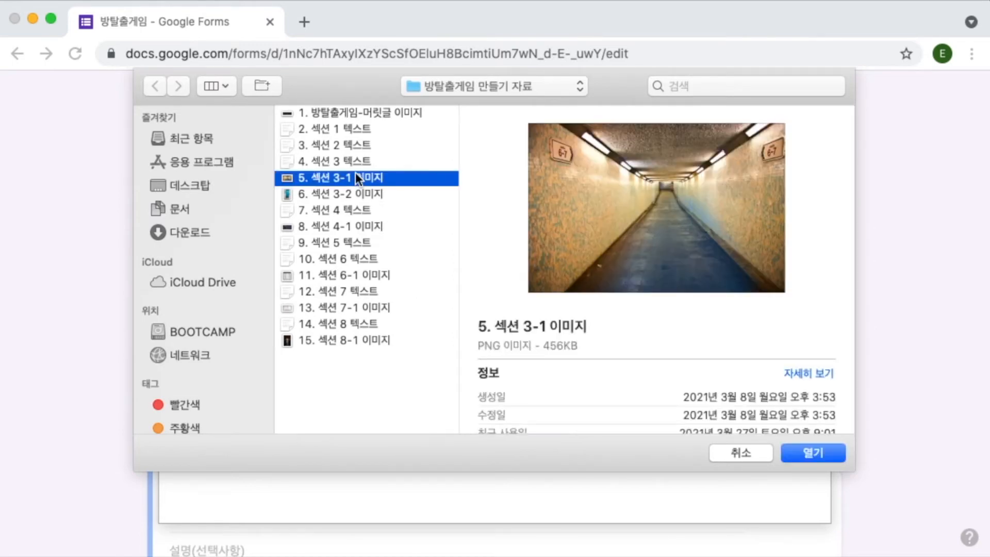
click(803, 448)
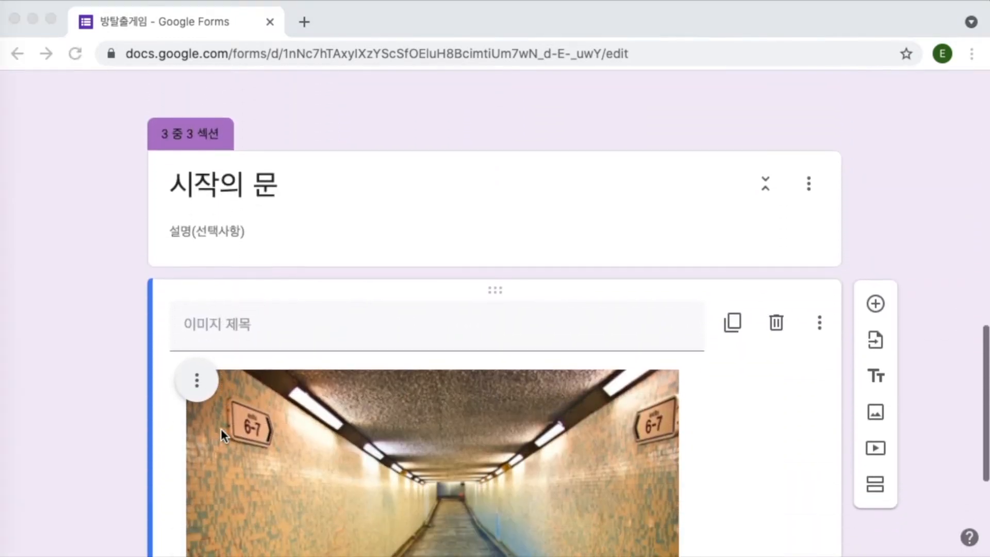
Step: Title the tunnel image "여기 도대체 어디야... 출구를 찾아야겠다. 출구/////" and align the image to the center
click(211, 329)
text(여기 도대체 어디야... 출구를 찾아야겠다. 출구/////)
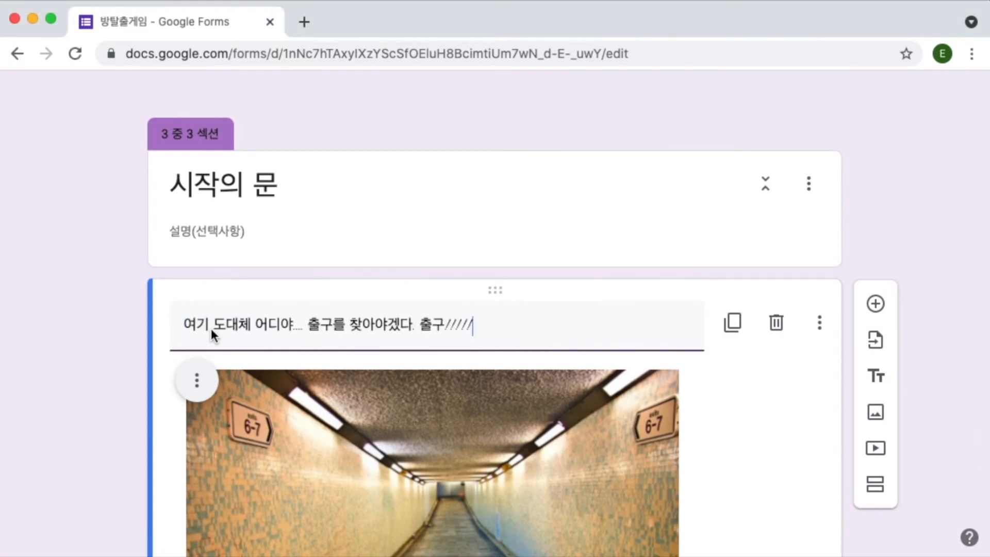
click(195, 386)
click(196, 387)
Step: Insert the image file "6. 섹션 3-2 이미지" below the tunnel image in the "시작의 문" section
scroll(195, 382, down, 2)
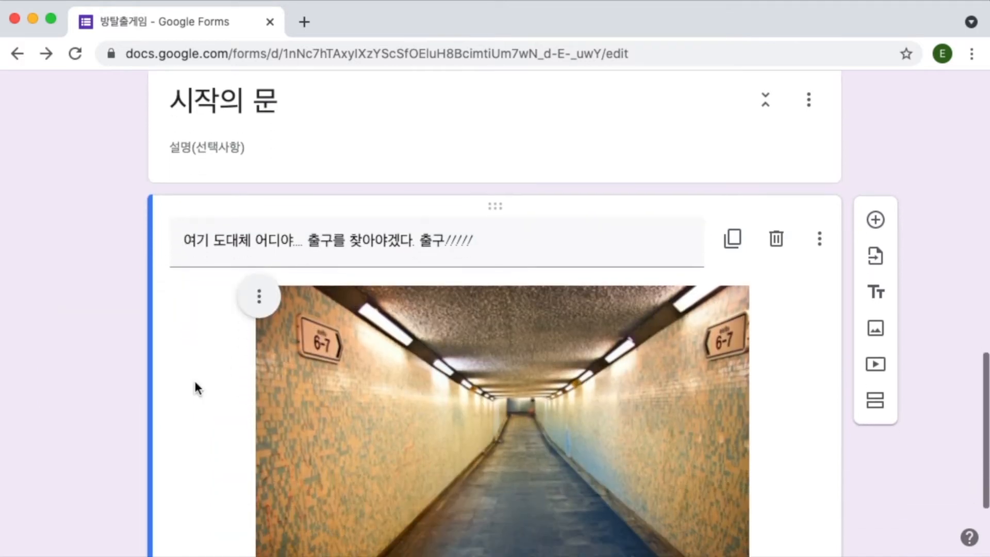
scroll(195, 384, down, 2)
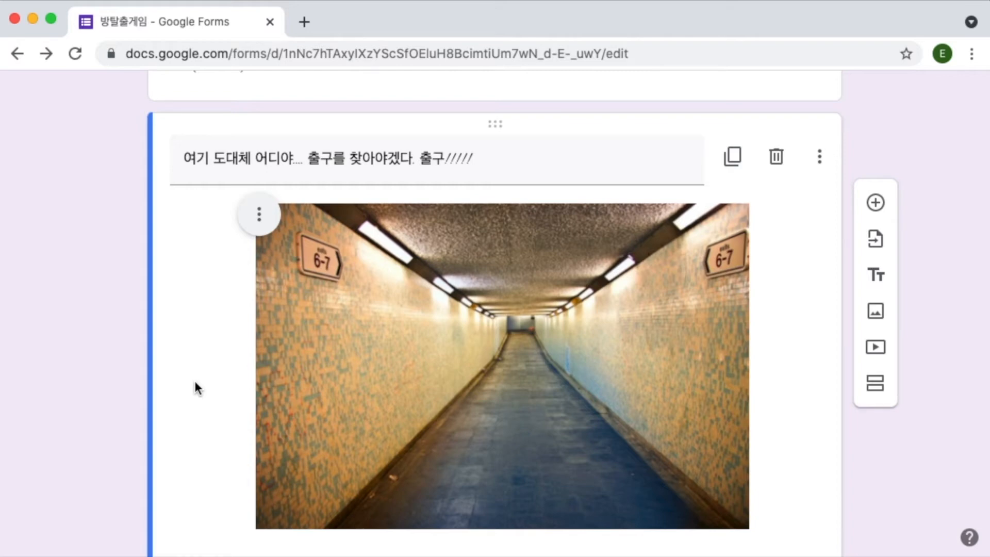
scroll(195, 388, down, 1)
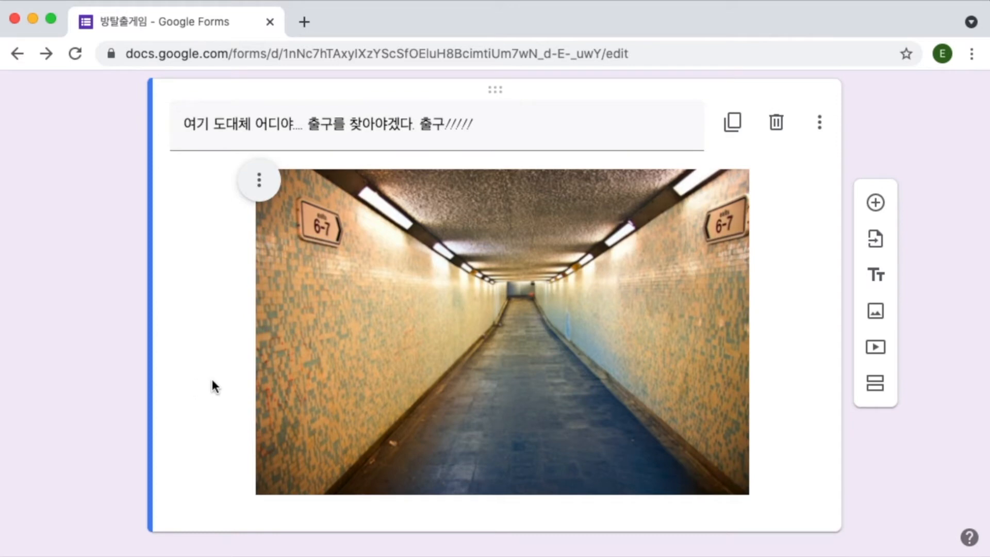
click(875, 312)
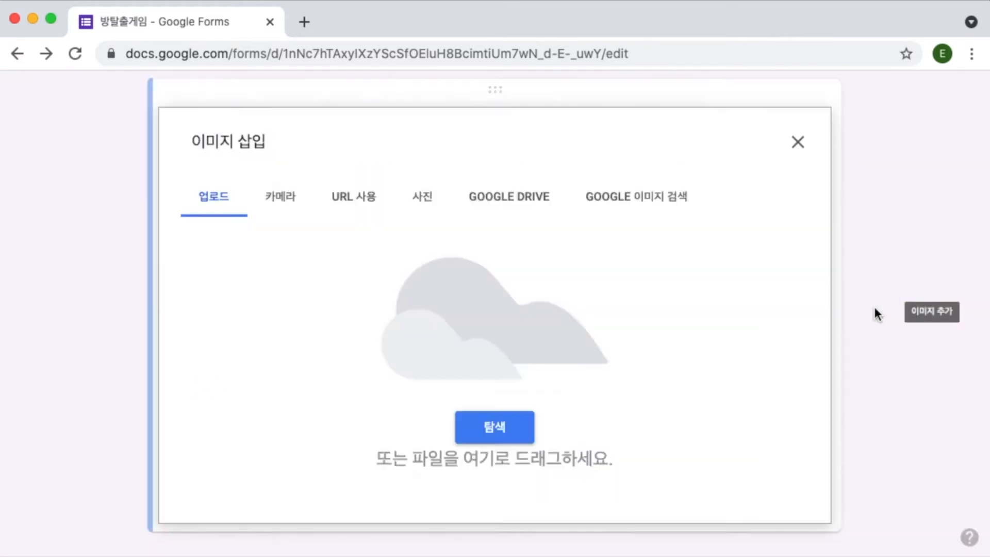
click(493, 431)
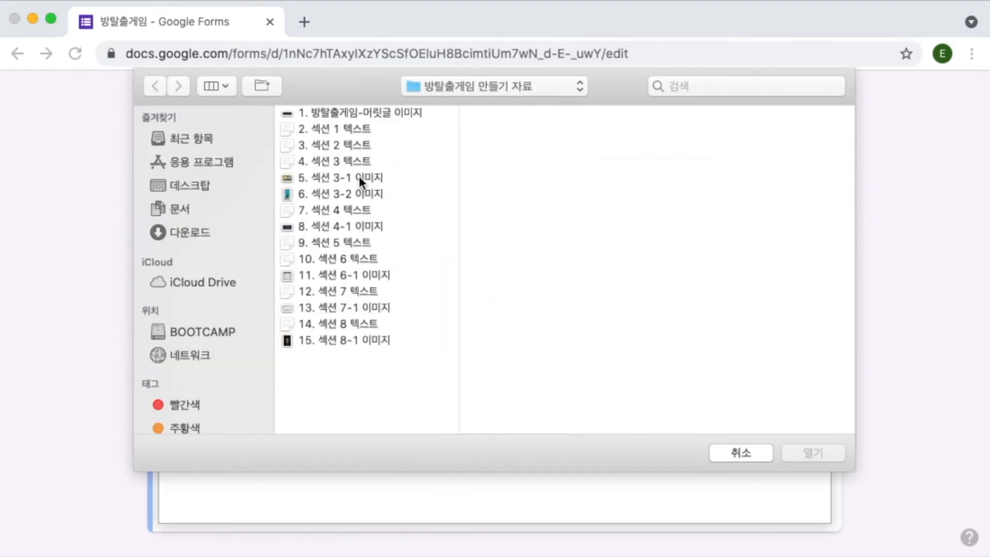
click(359, 189)
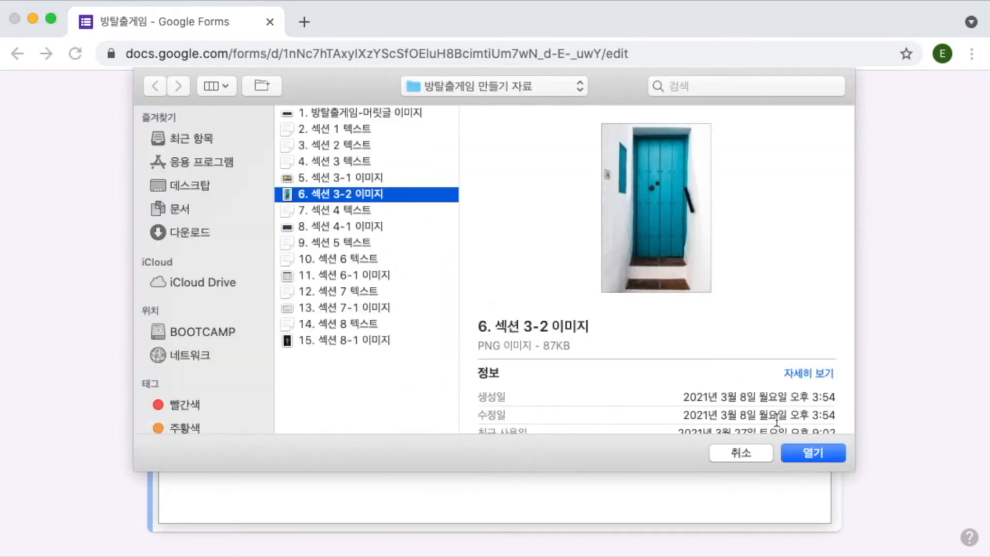
click(811, 453)
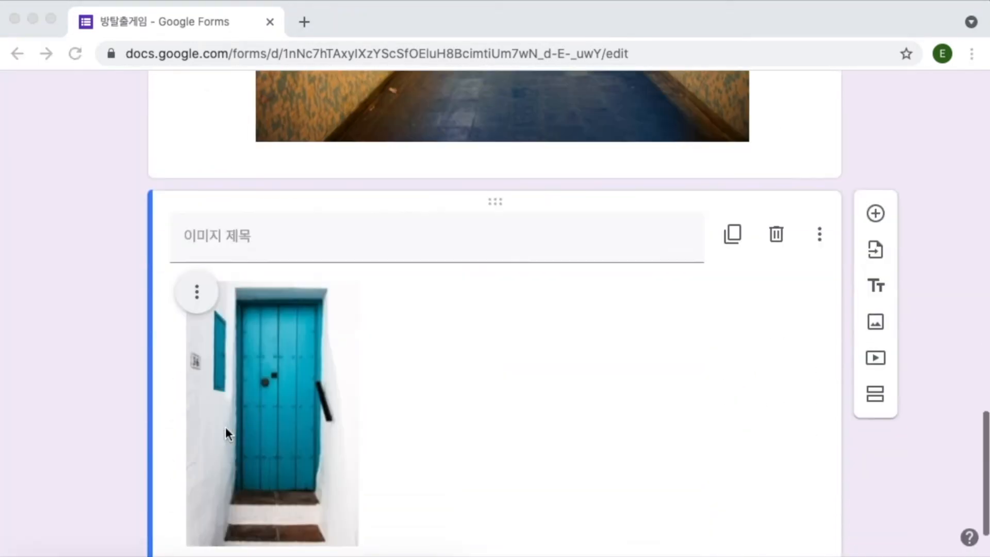
Step: Title the blue door image "헥헥... 달리니까 힘들다. 여기 문이 있네??? 이거 어떻게 열지??" and align it to the center
click(217, 216)
text(헥헥.. 달리니까 힘들다. 여기 문이 있네??? 이거 어떻게 열지??)
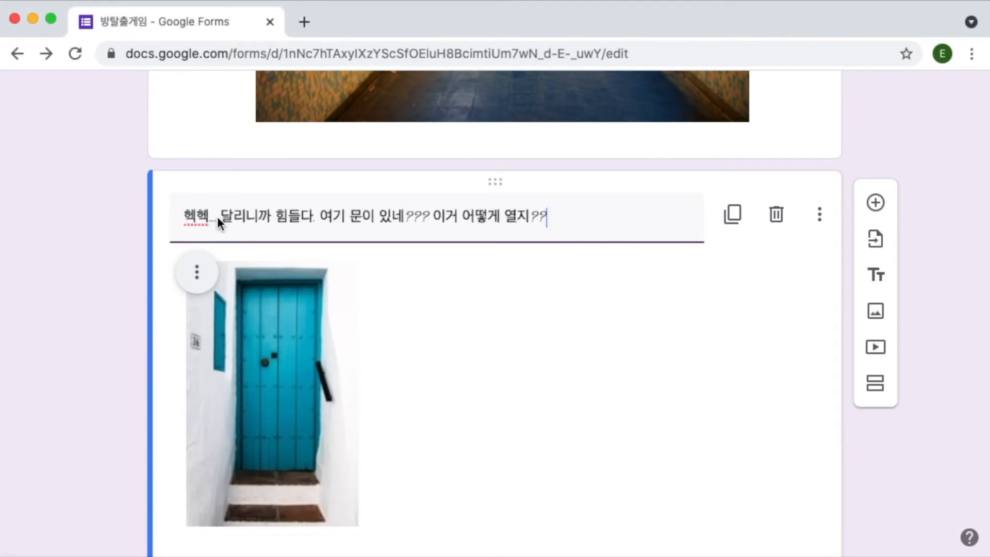
click(198, 278)
click(186, 321)
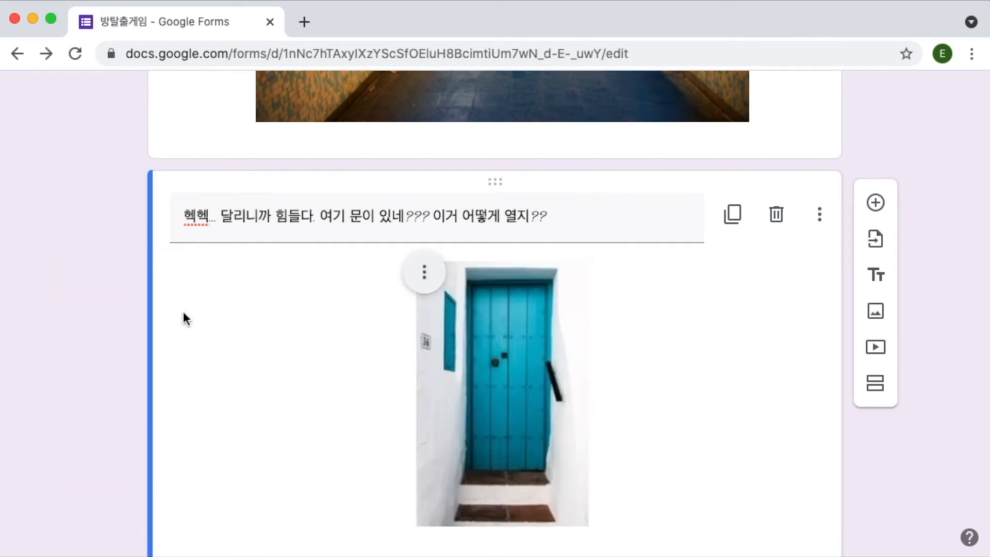
Step: Add a fourth section titled "첫번째 방을 탈출하라" with the description "들어가보니 쪽지가 있다. 이게 뭐지?"
scroll(184, 315, down, 2)
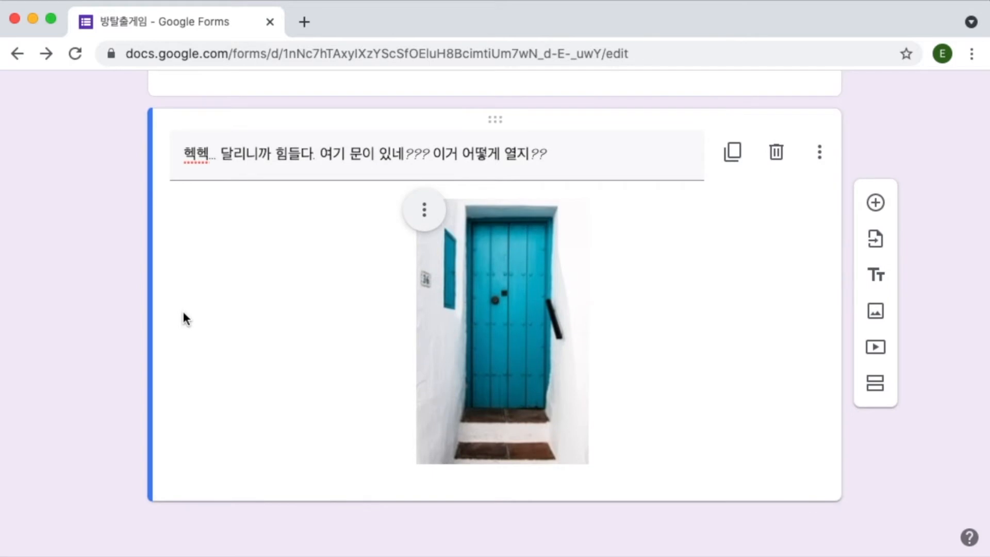
click(872, 394)
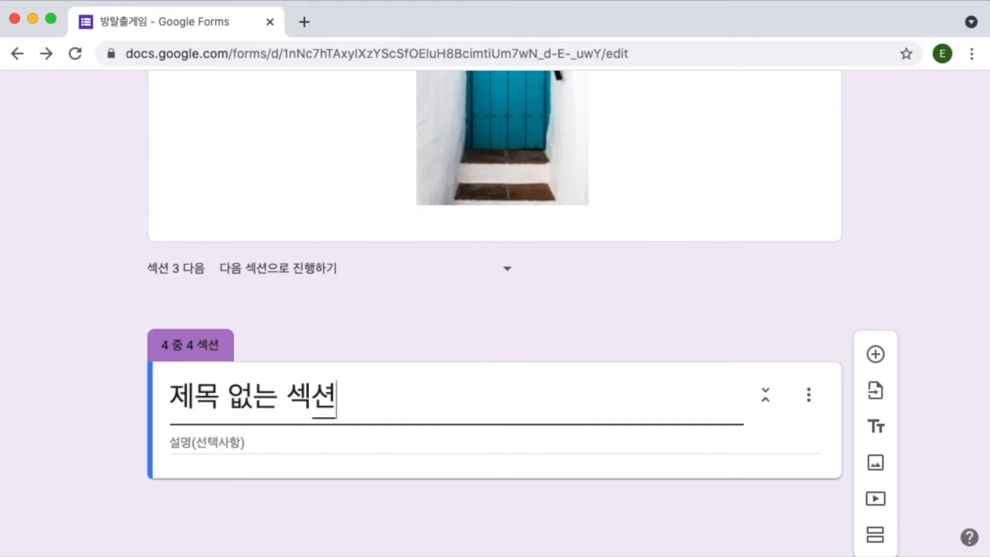
triple_click(226, 399)
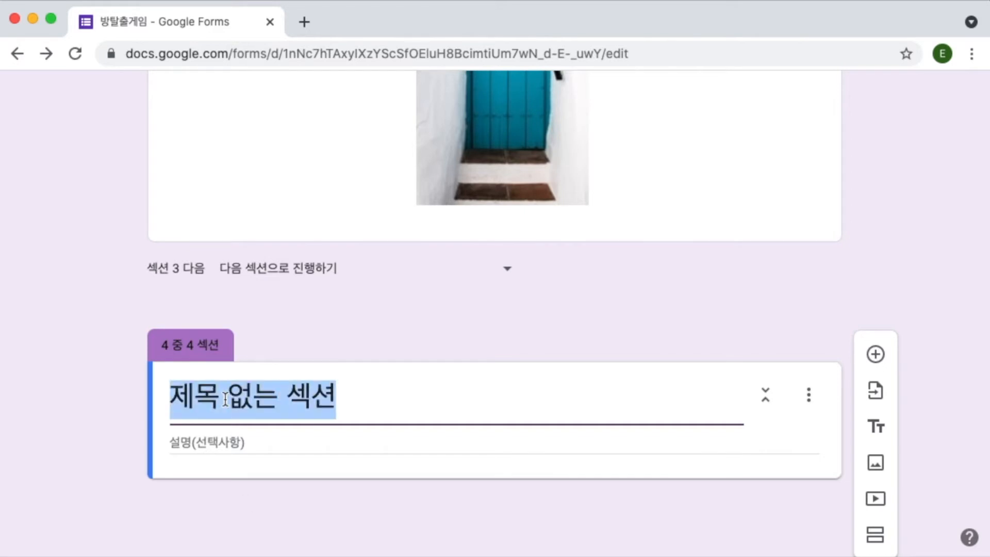
text(첫번째 방을 탈출하라)
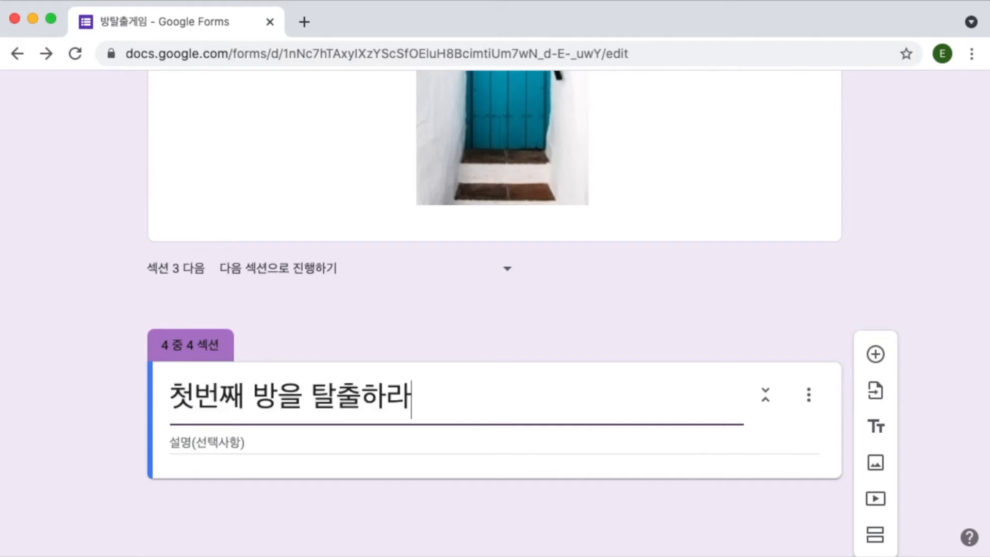
key(super+Tab)
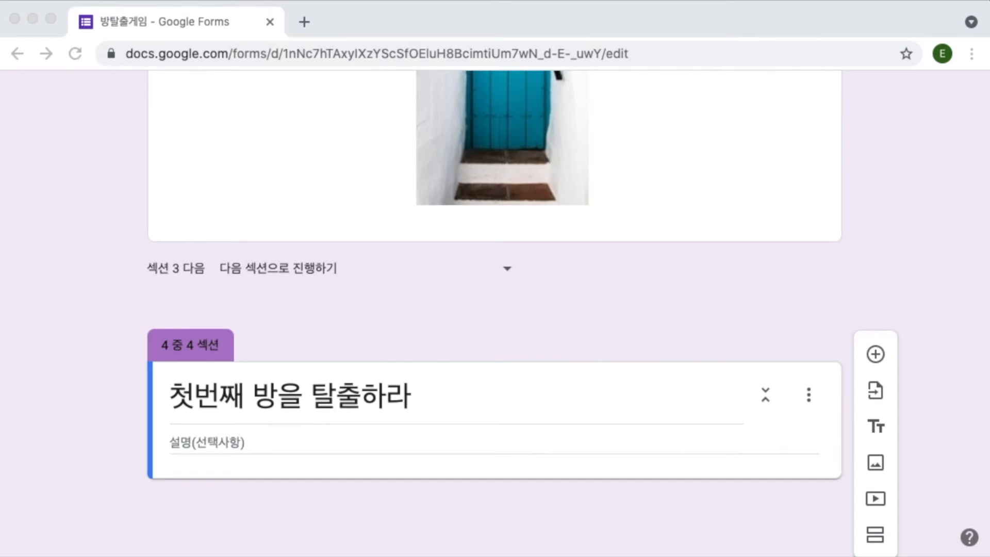
key(super+Tab)
key(Tab)
text(들어가보니 쪽지가 있다. 이게 뭐지?)
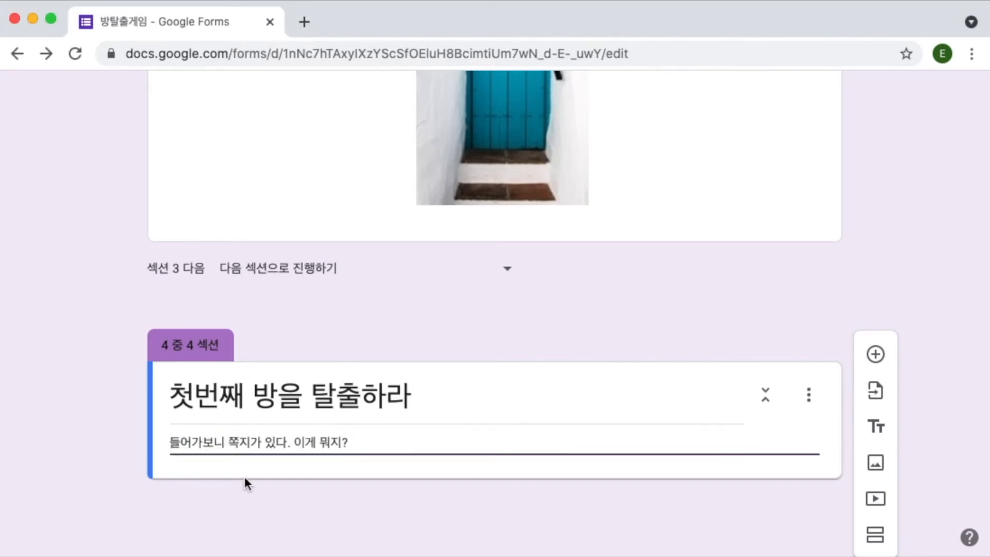
Step: Add a title-and-description text block to the fourth section and title it "‹쪽지 내용›"
click(876, 426)
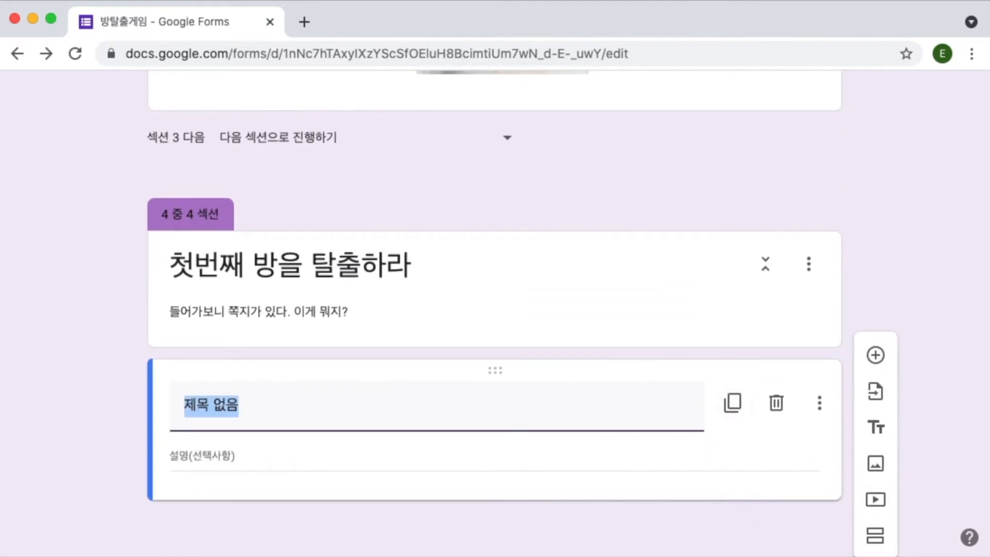
key(super+Tab)
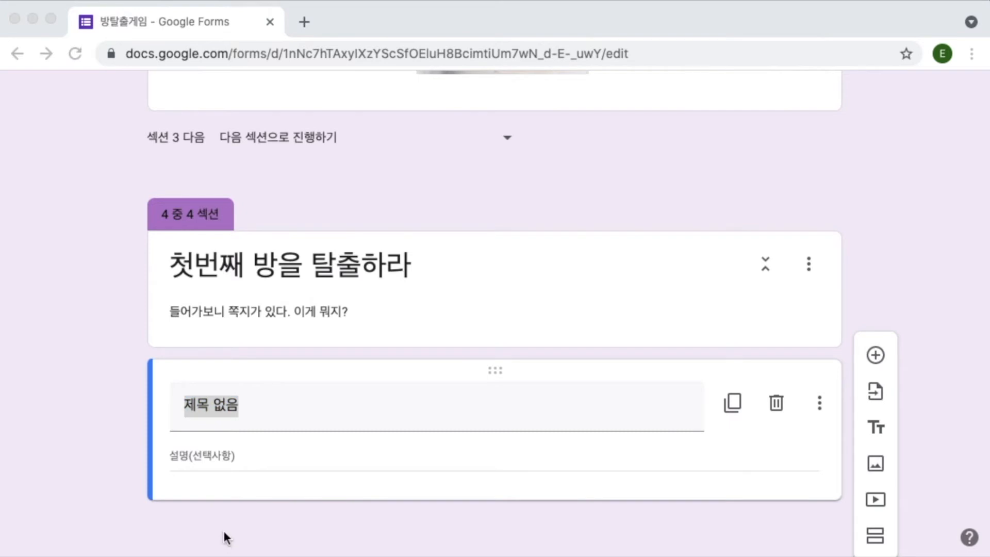
key(super+Tab)
text(‹쪽지 내용›)
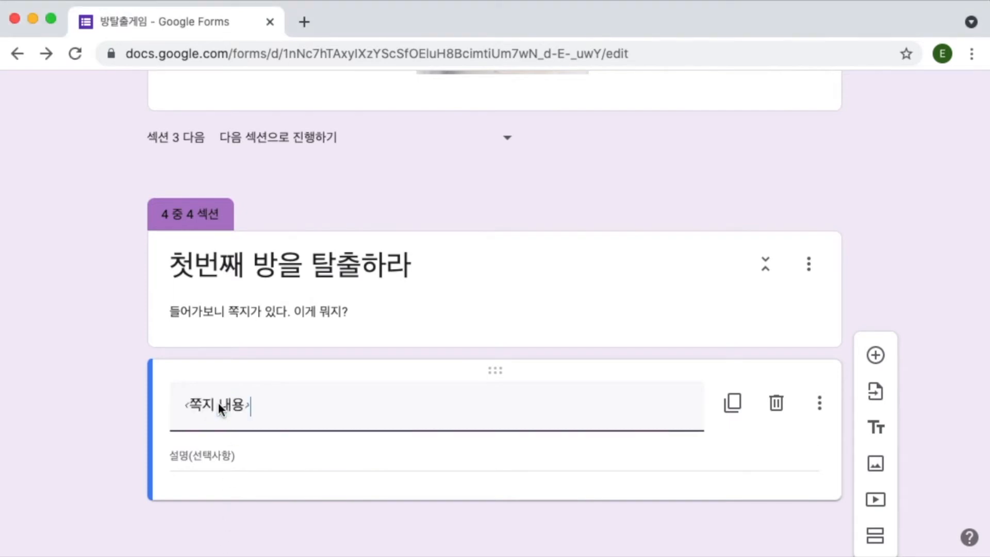
Step: Fill the "‹쪽지 내용›" description with four numbered rules on the 7 rooms, time limit, no outside help and 4 hints, plus the ZOOM hint-request instructions
key(super+Tab)
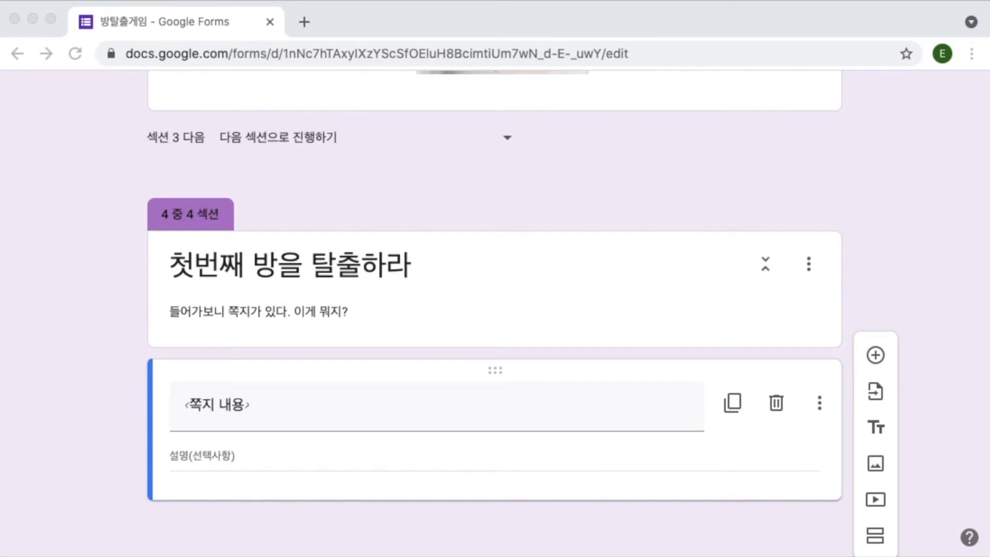
click(190, 456)
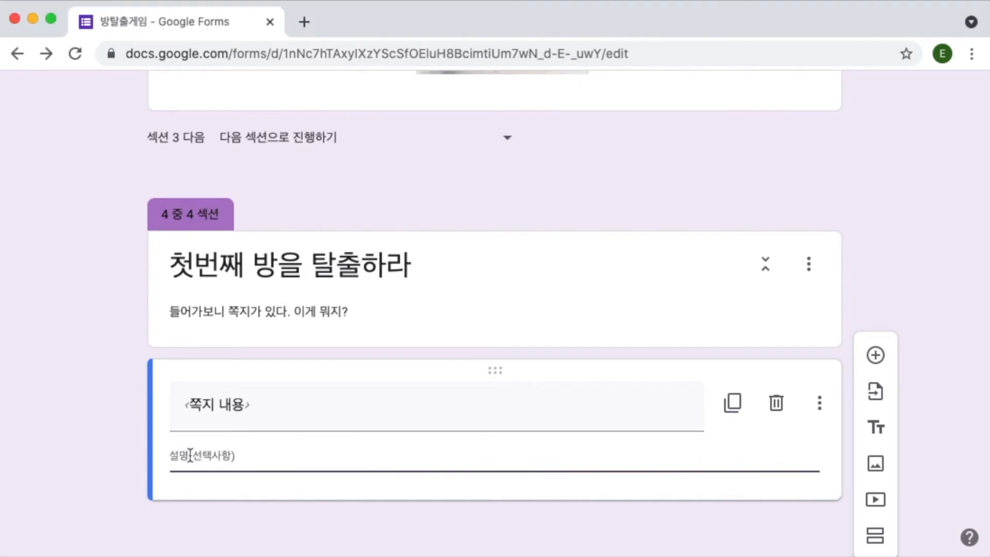
text(1. 방은 총 7개의 방으로 구성되어 있다. 2. 제한 시간 안에 문제를 풀어서 방을 탈출해야 한다. 3. 그 무엇의 도움도 받을 수 없다는 사실을 명심해야 한다. 4. 힌트는 총 4번 사용 가능하다. 반드시 방탈출 문지기에게 힌트를 받는다. 힌트 받는 방법: ZOOM방에서 '비공개 채팅'으로 문지기에게 '방 번호'와 '힌트'를 말씀드릴 것!! (예시)1번방 힌트 부탁드립니다./ 1번방의 3번째 힌트 부탁드립니다.) 힌트를 받은 것 모두 카운팅 됩니다. (갈수록 어려워지니 힌트는 뒤에 쓰는 게 나을 듯..))
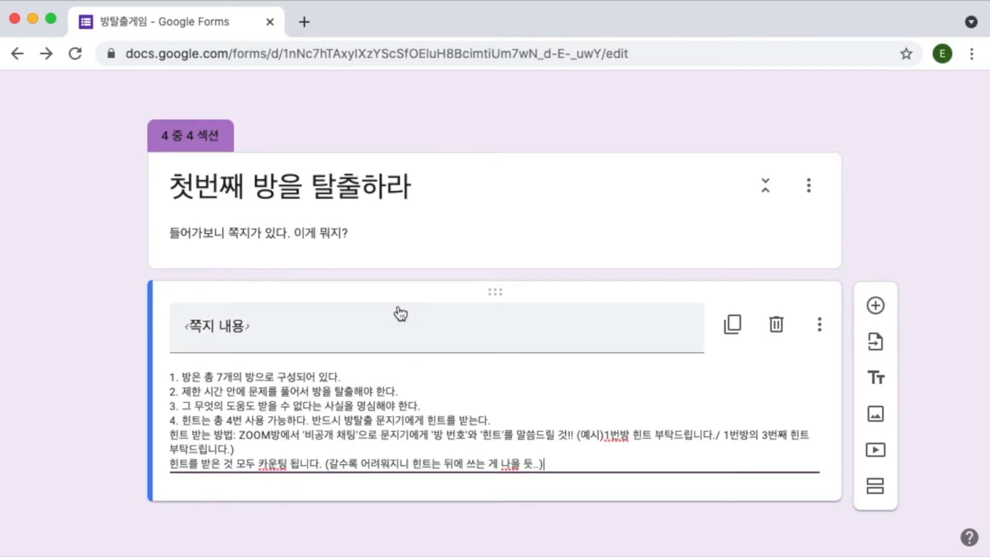
Step: Insert the image file "8. 섹션 4-1 이미지" below the "‹쪽지 내용›" text block
click(876, 416)
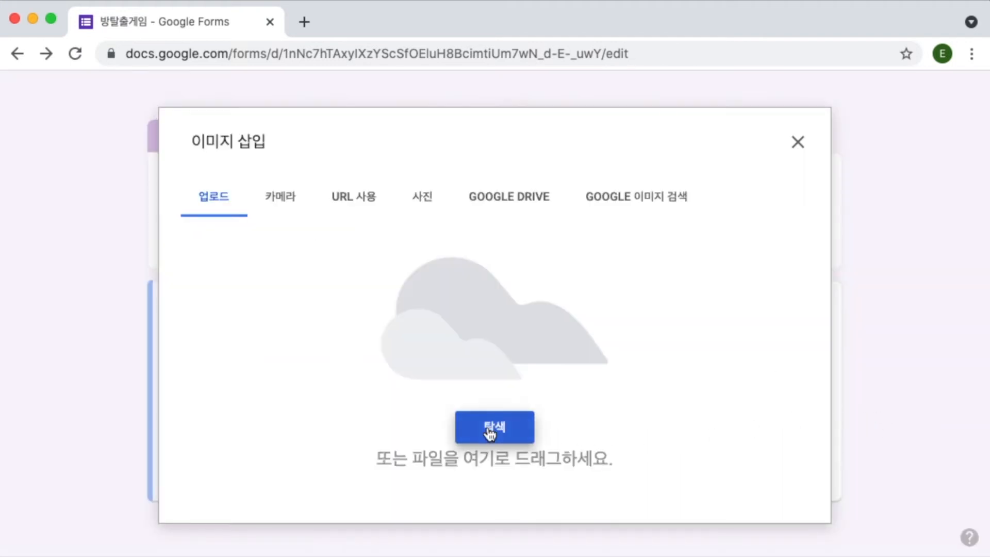
click(490, 433)
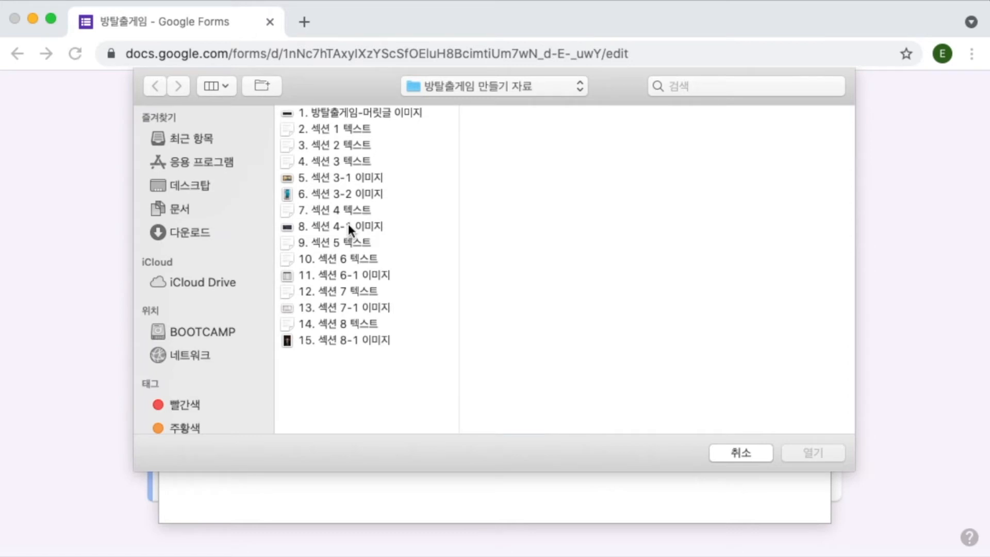
click(348, 225)
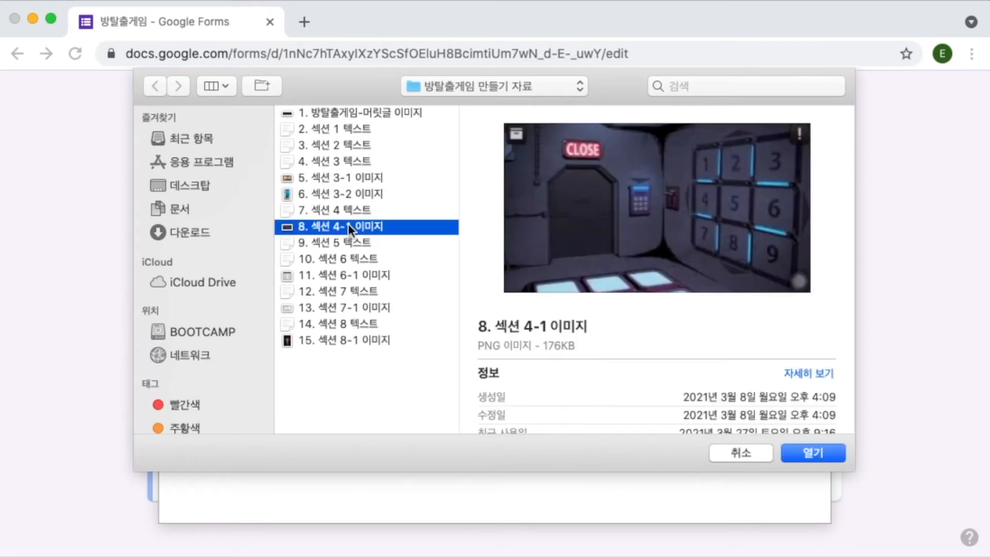
click(809, 454)
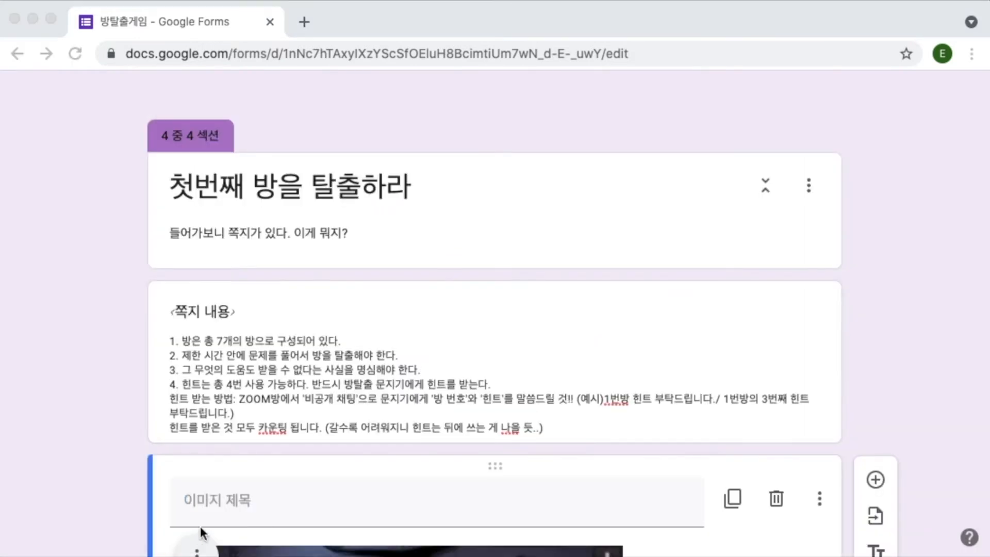
Step: Center the locked-room image and title it "오른쪽에 있는 잠금장치를 보니 번호를 입력해야 하는 것 같다. 자세히 보니 -비밀번호를 입력하시오- 라고 되어있었다."
text(오른쪽에 있는 잠금장치를 보니 번호를 입력해야 하는 것 같다. 자세히 보니 -비밀번호를 입력하시오- 라고 되어있었다.)
scroll(205, 511, down, 5)
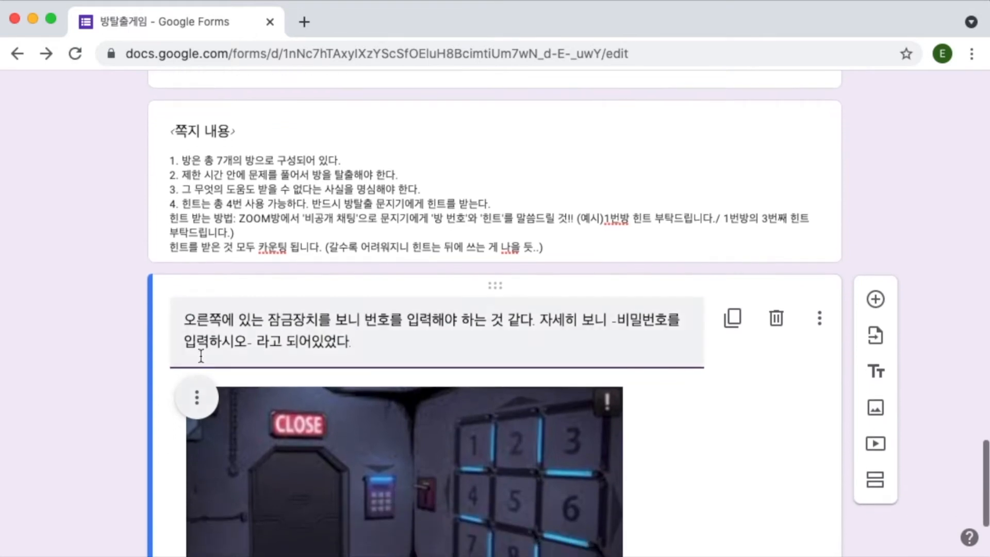
click(197, 397)
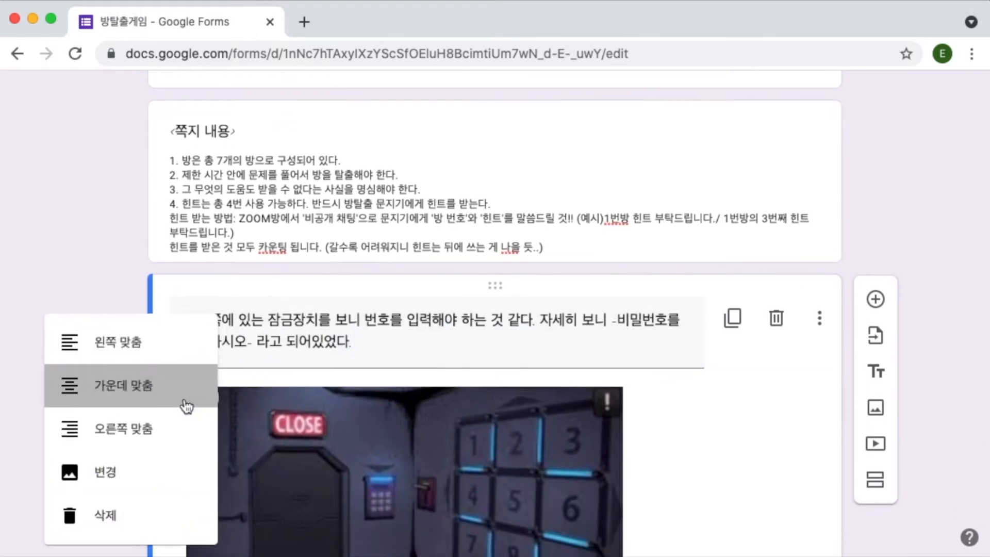
click(187, 406)
Step: Add a required short-answer (단답형) question titled "열쇠를 받은 당신의 암호는?" below the locked-room image
scroll(203, 409, down, 3)
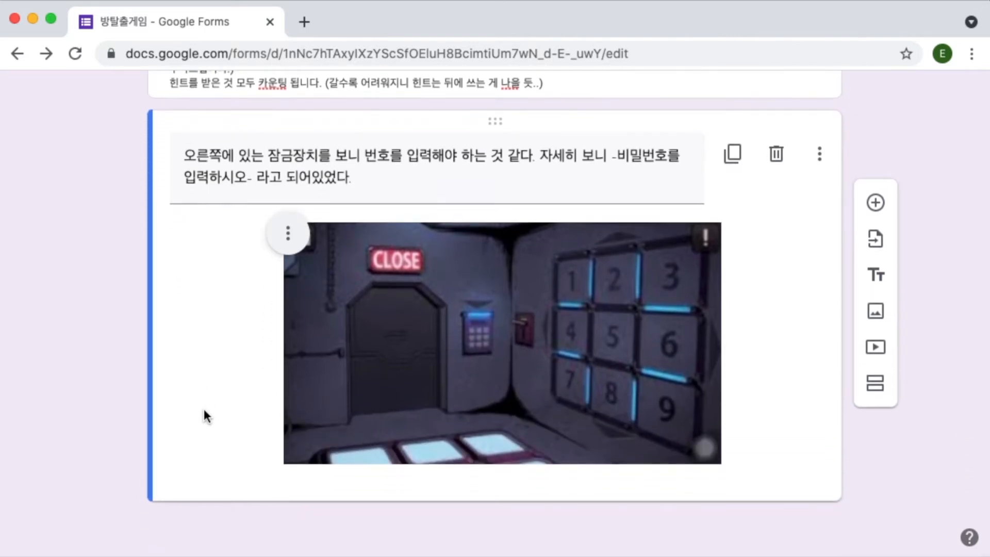
click(876, 203)
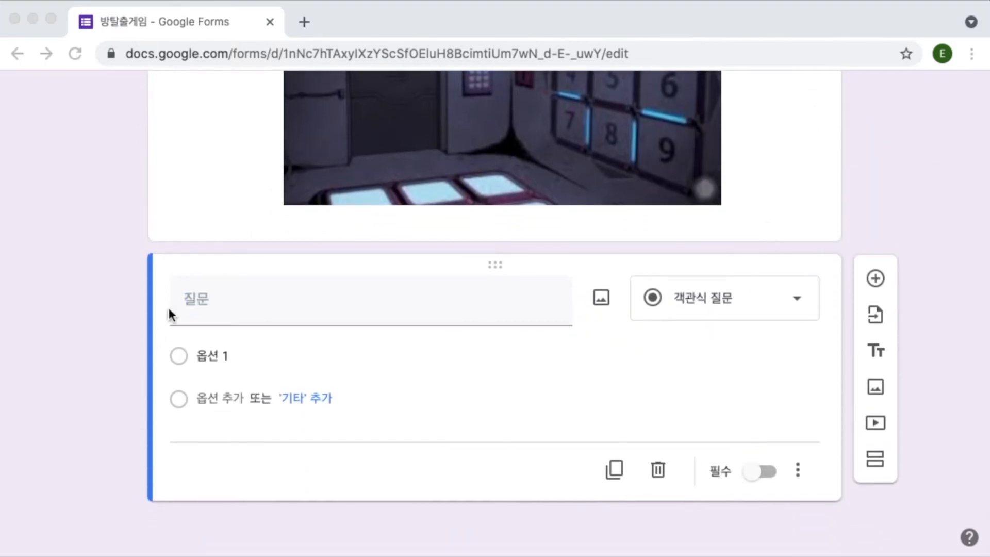
click(199, 299)
text(열쇠를 받은 당신의 암호는?)
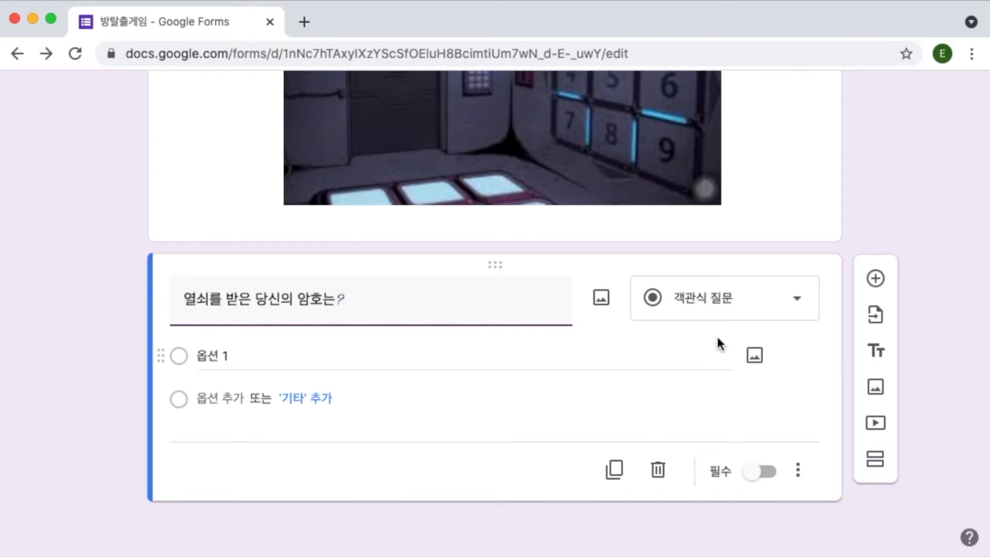
click(725, 316)
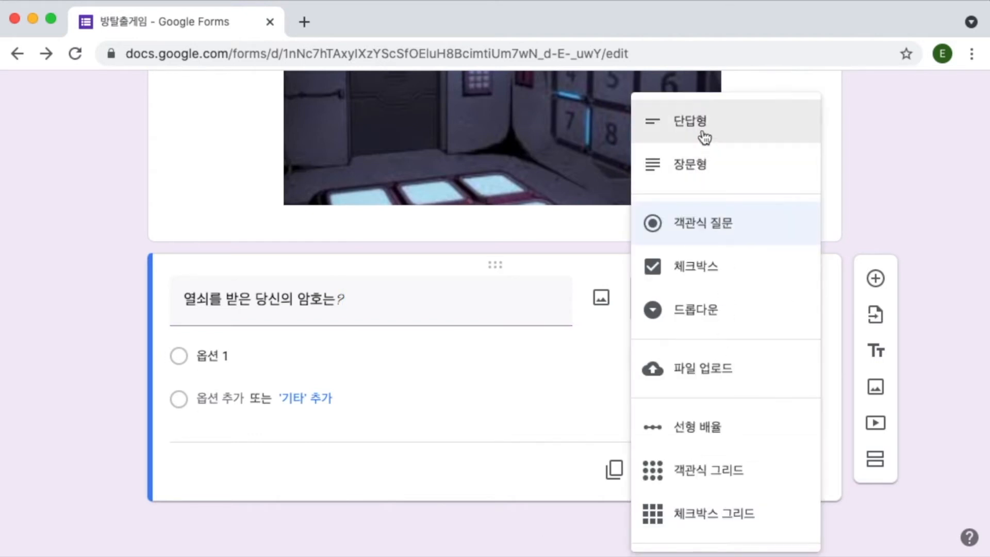
click(705, 137)
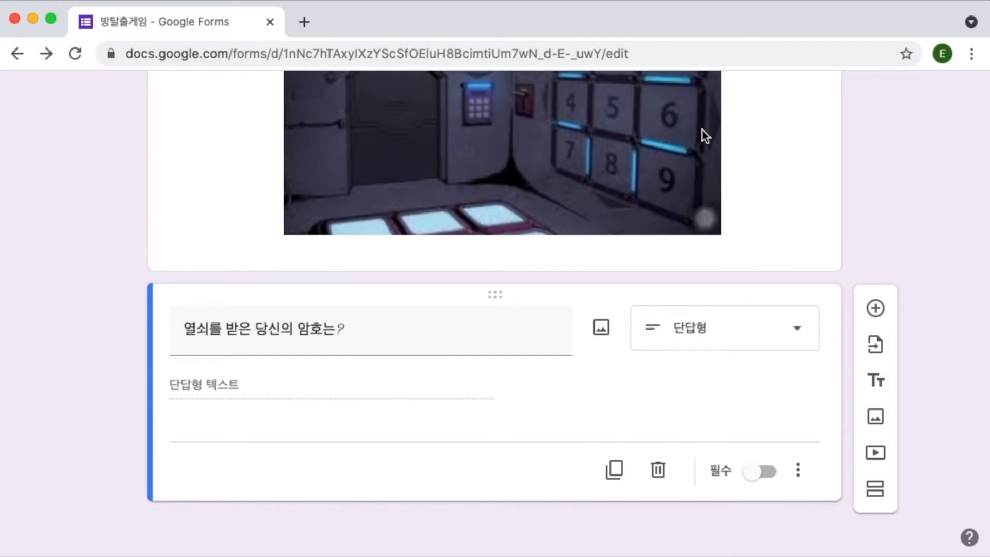
click(766, 472)
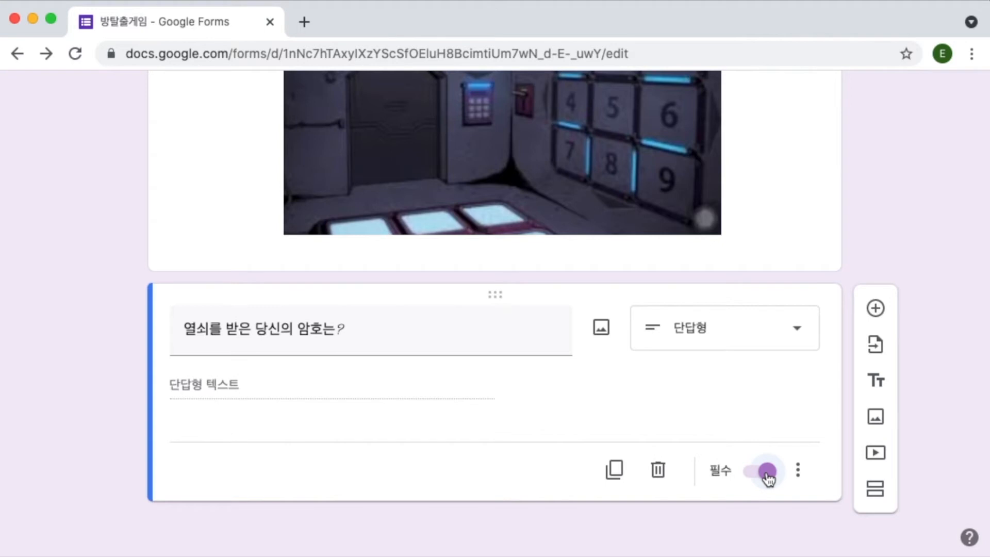
Step: Enable response validation (응답 확인) for the question "열쇠를 받은 당신의 암호는?"
click(798, 476)
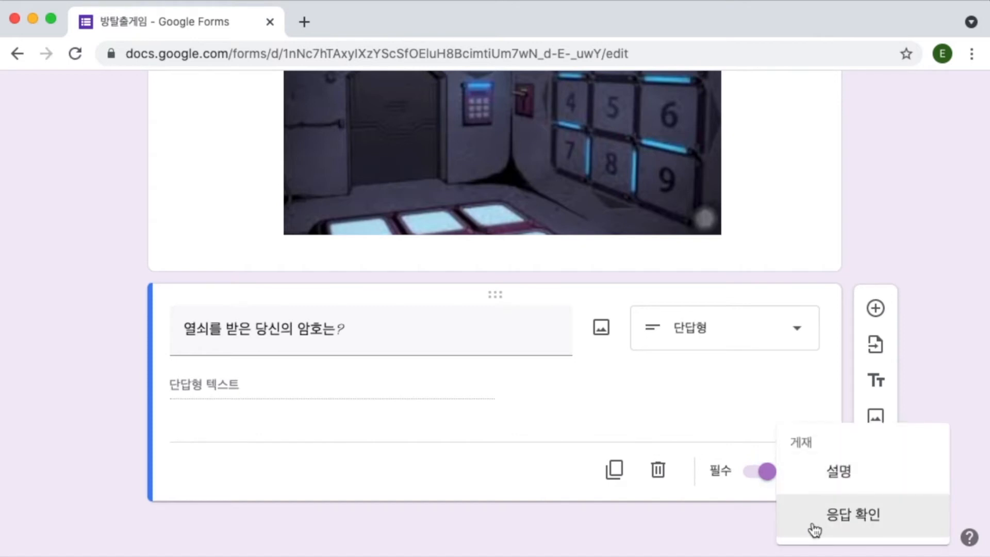
click(815, 515)
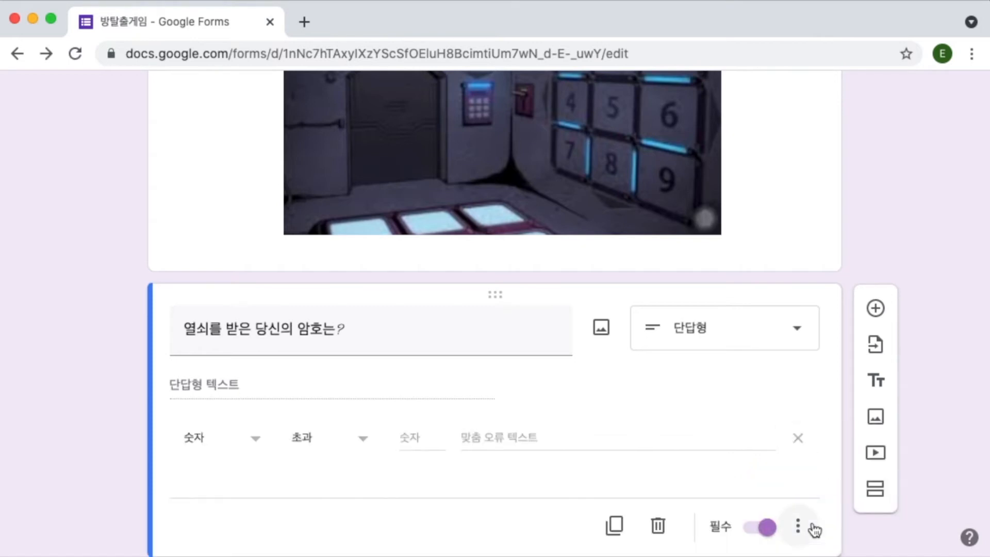
Step: Try the validation rule 숫자 with the condition 숫자임 on the "열쇠를 받은 당신의 암호는?" question
click(251, 440)
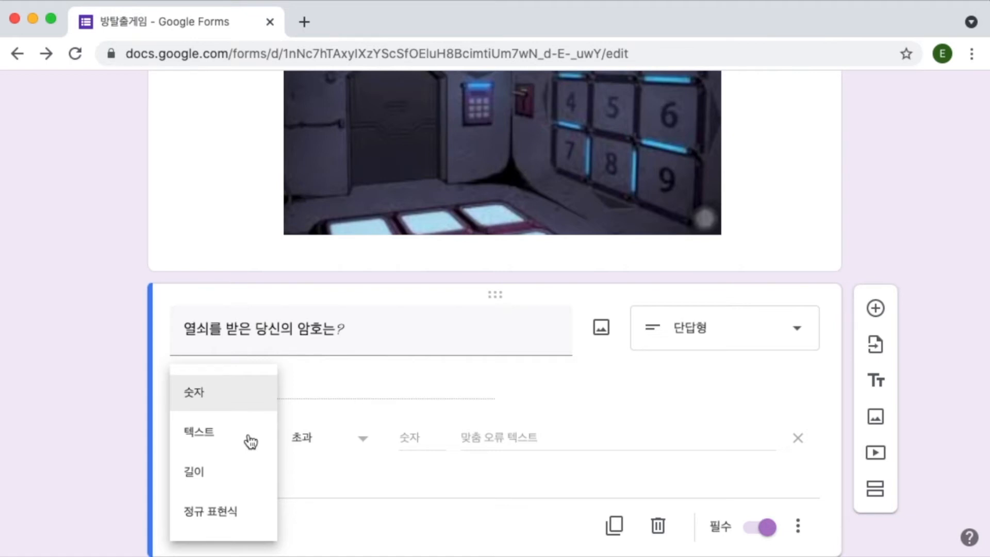
click(237, 397)
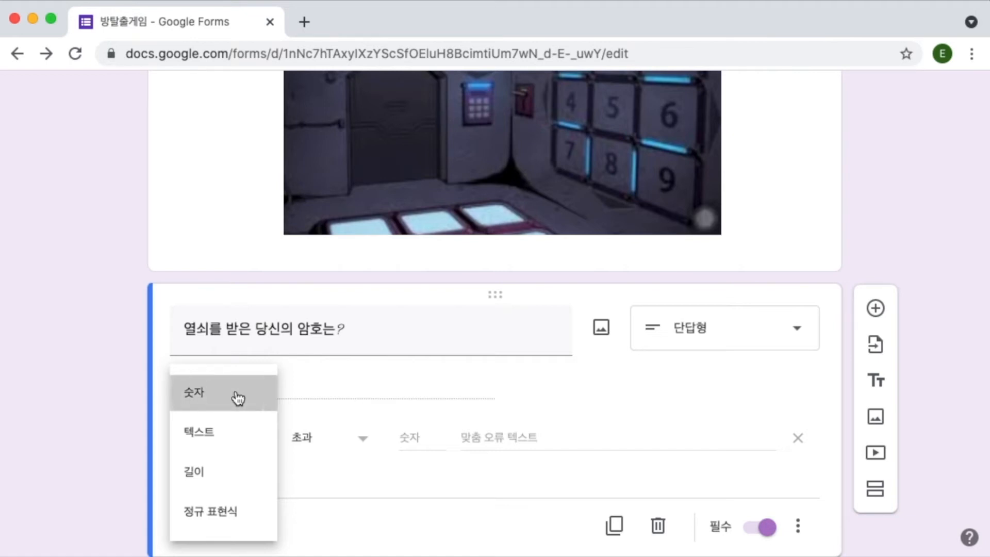
click(298, 443)
click(309, 475)
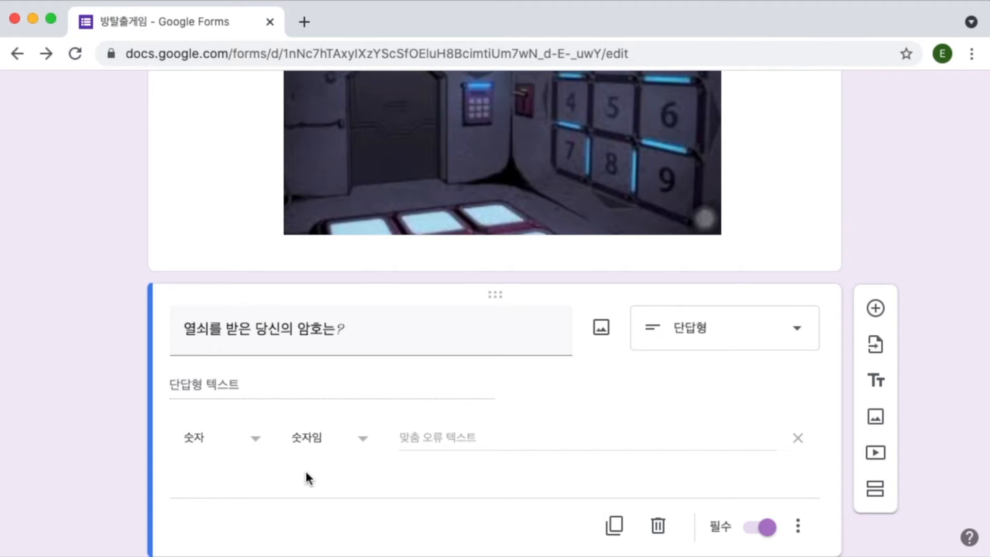
Step: Set the password question's validation to 정규 표현식 with the condition 일치, and enter the room password as the pattern
click(250, 441)
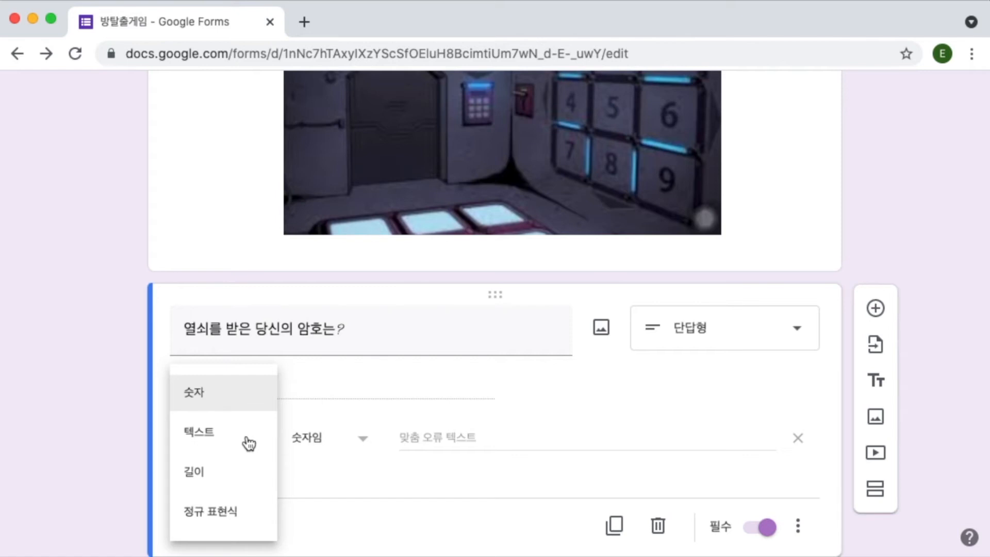
click(234, 519)
click(309, 442)
click(309, 473)
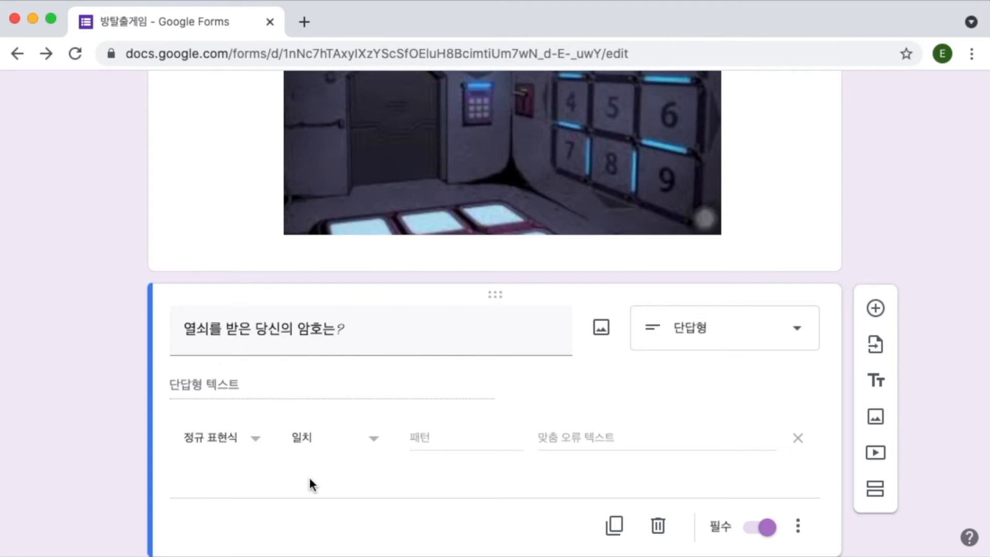
click(424, 438)
text(12345)
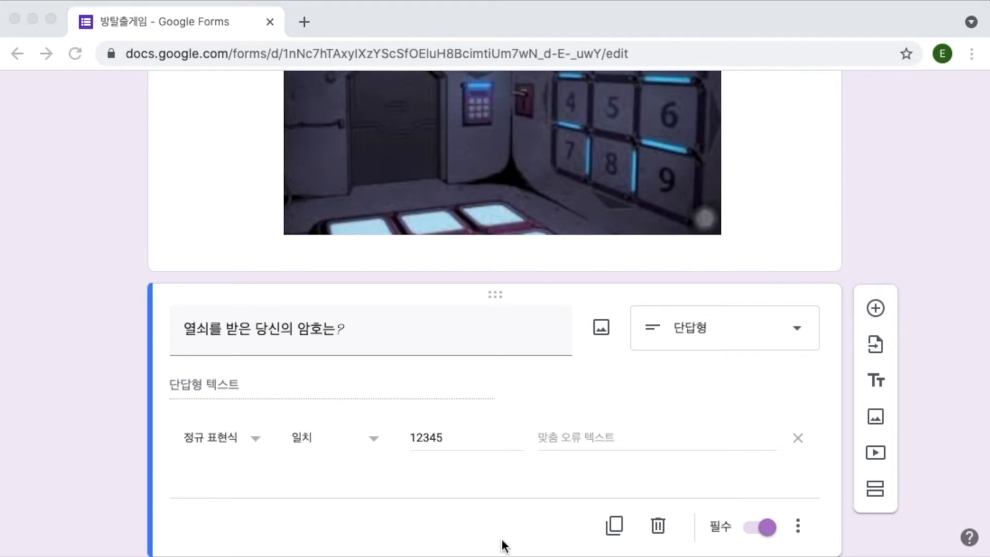
Step: Set the password question's custom error text to "암호가 잘못되었습니다."
click(554, 438)
click(554, 438)
text(암호가 잘못되었습니다.)
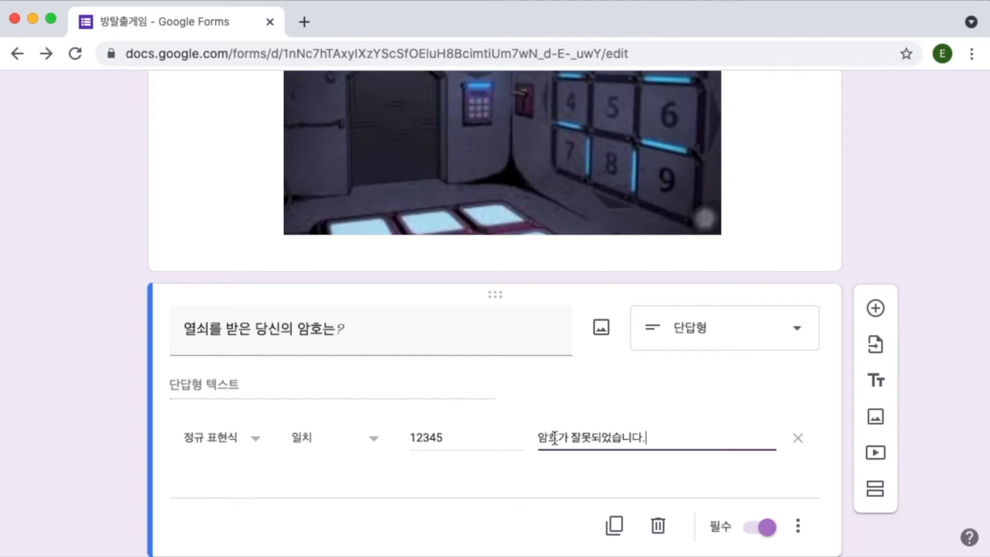
Step: Add a multiple-choice (객관식 질문) question titled "암호를 알맞게 입력하고 쪽지를 잘 읽었는가?" below the password question
scroll(554, 438, down, 2)
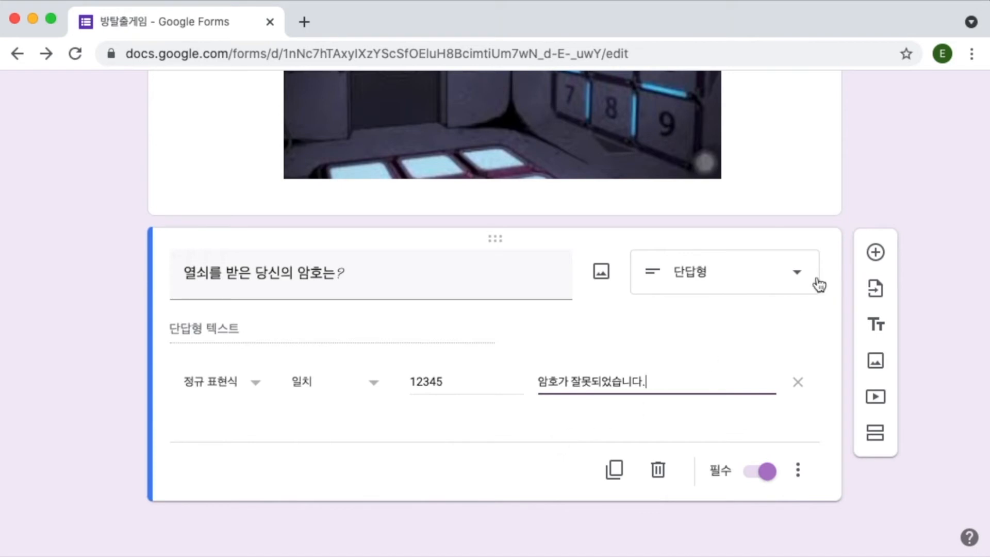
click(878, 253)
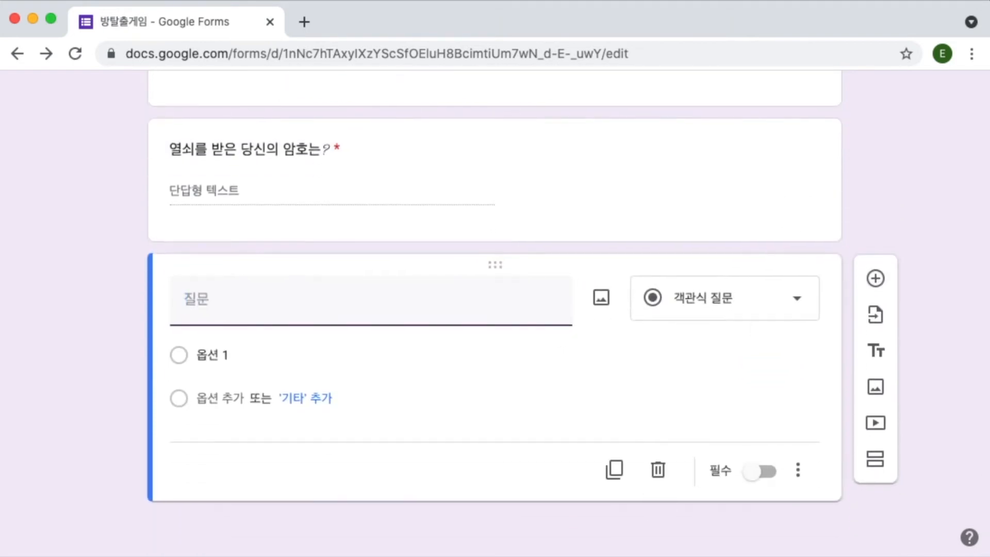
click(216, 317)
text(암호를 알맞게 입력하고 쪽지를 잘 읽었는가?)
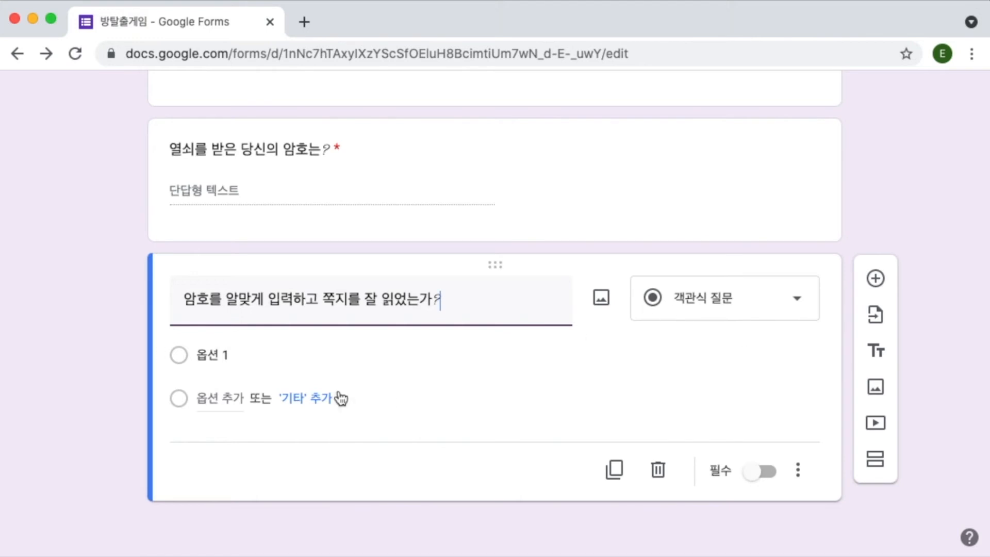
Step: Give the multiple-choice question the two options "예" and "아니오" and make it required
click(248, 358)
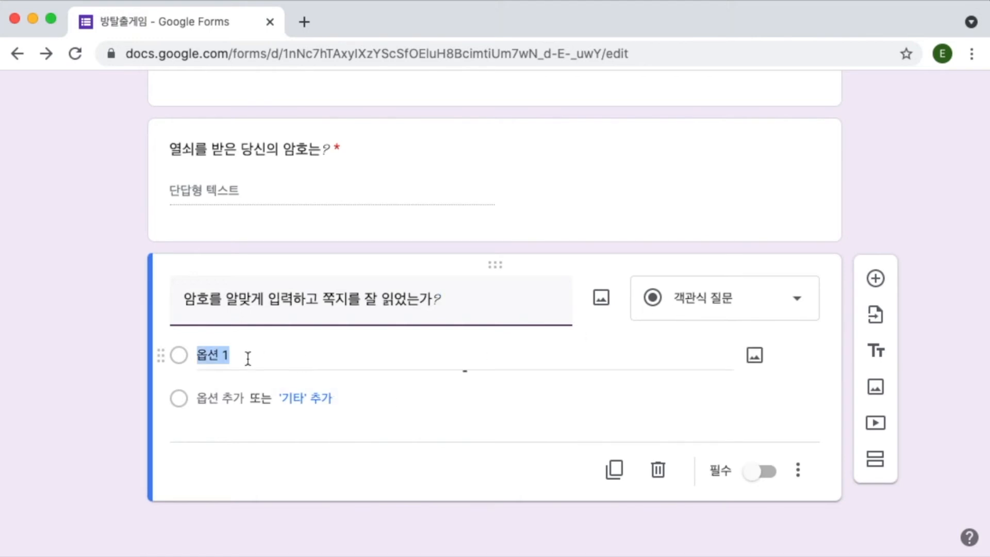
click(221, 397)
click(212, 355)
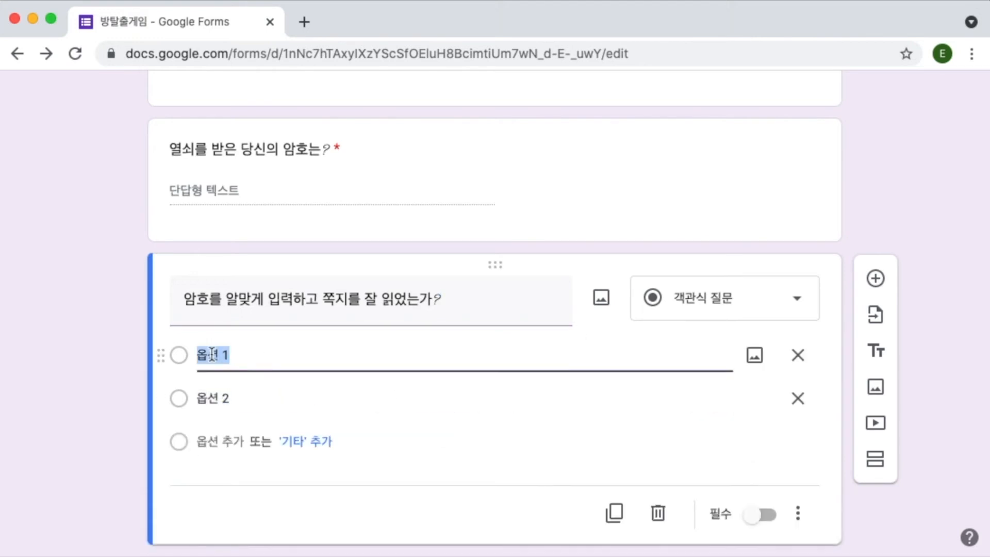
text(예)
key(Tab)
text(아니오ㅣ)
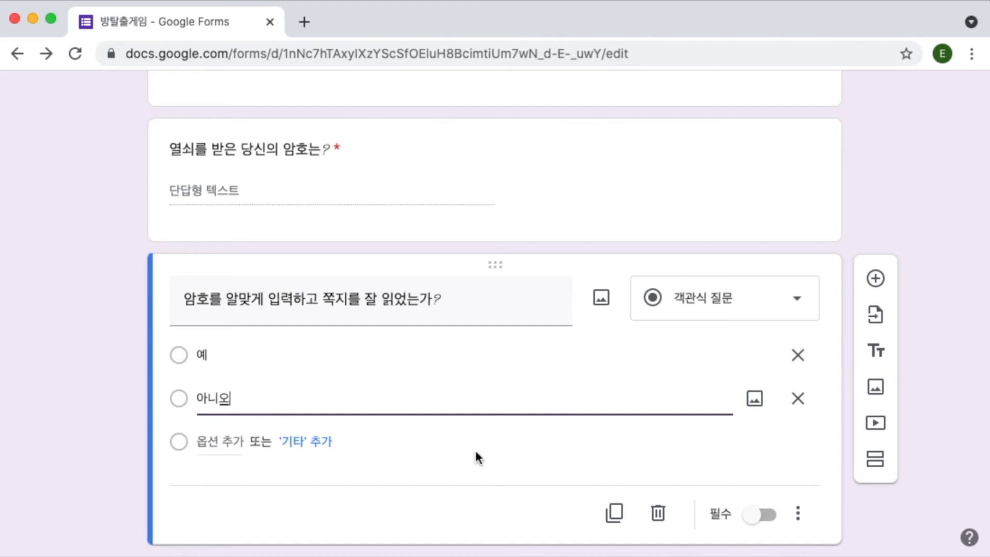
click(773, 520)
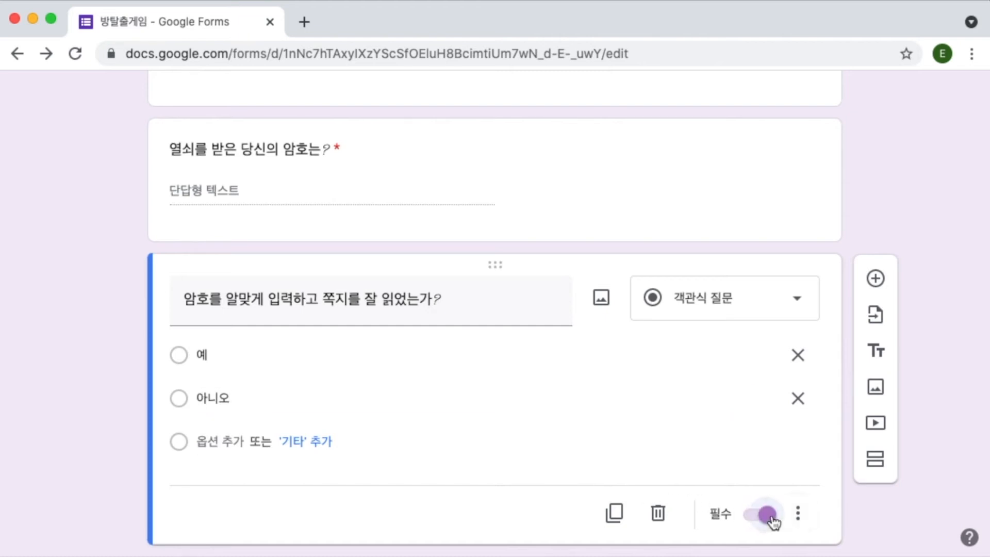
Step: Add a new section after section 4 and title it "다시 쪽지를 잘 읽어보게나!"
scroll(772, 521, down, 2)
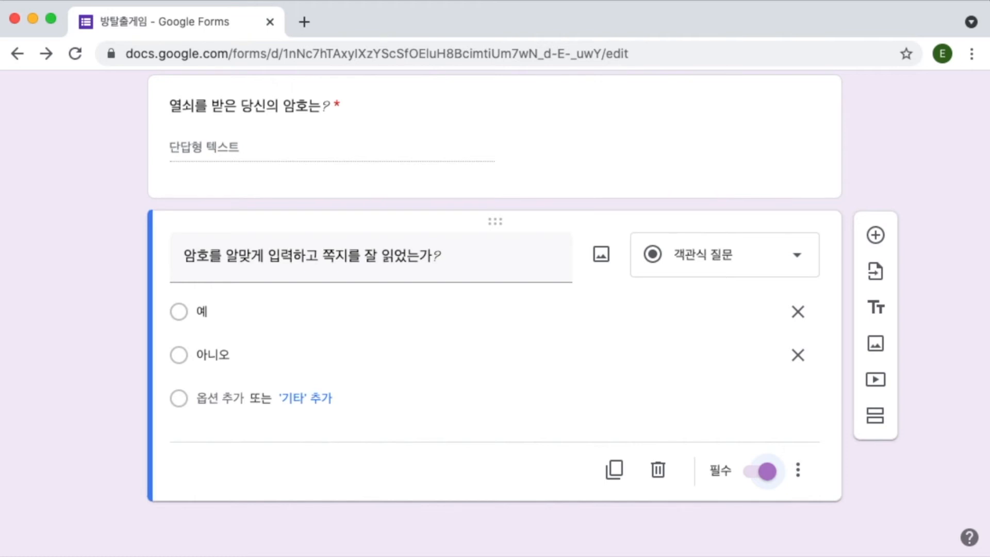
click(876, 422)
scroll(877, 464, down, 1)
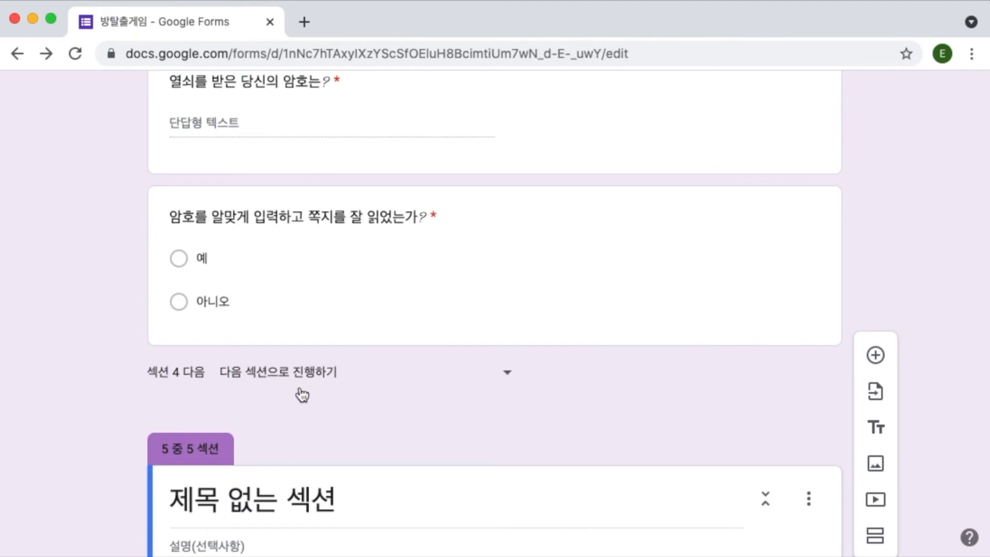
scroll(302, 395, down, 2)
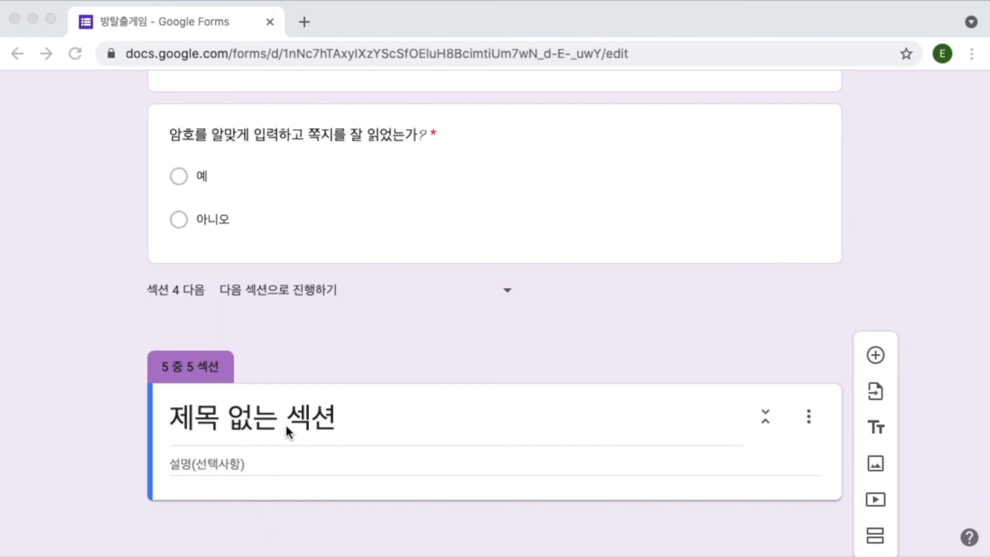
double_click(263, 412)
key(super+a)
text(다시 쪽지를 잘 읽어보게나/)
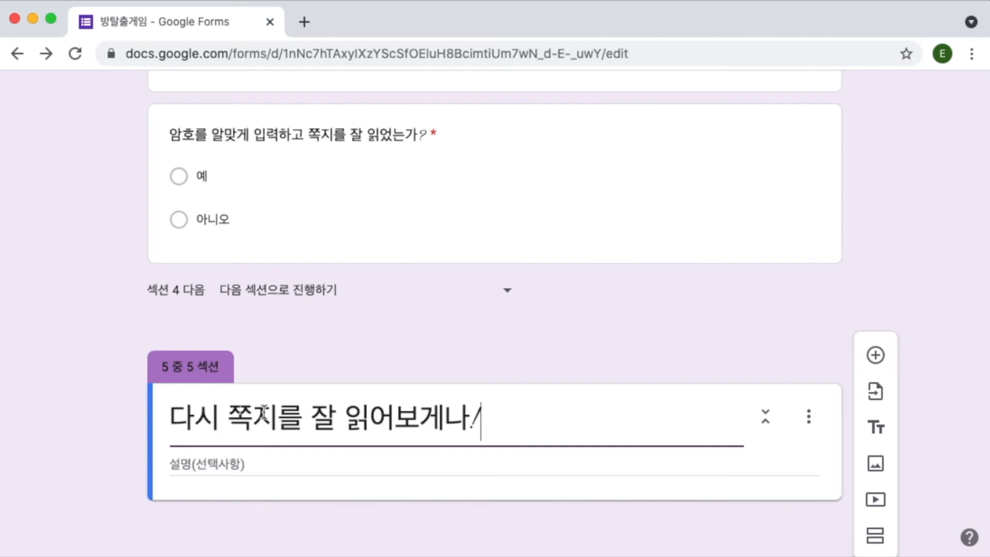
Step: Duplicate section 4's "‹쪽지 내용›" text block and move the copy into section 5 under its header
scroll(263, 412, up, 1)
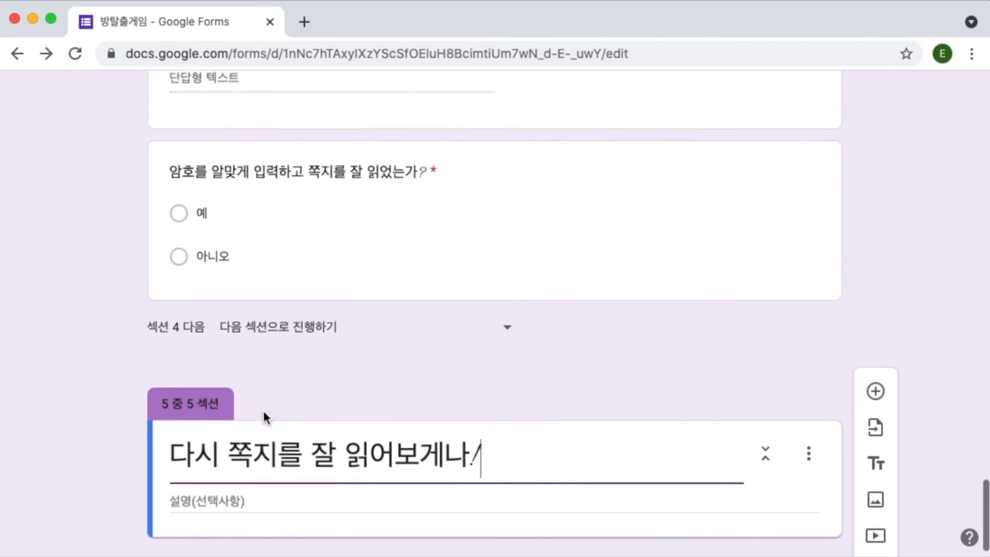
scroll(264, 412, up, 12)
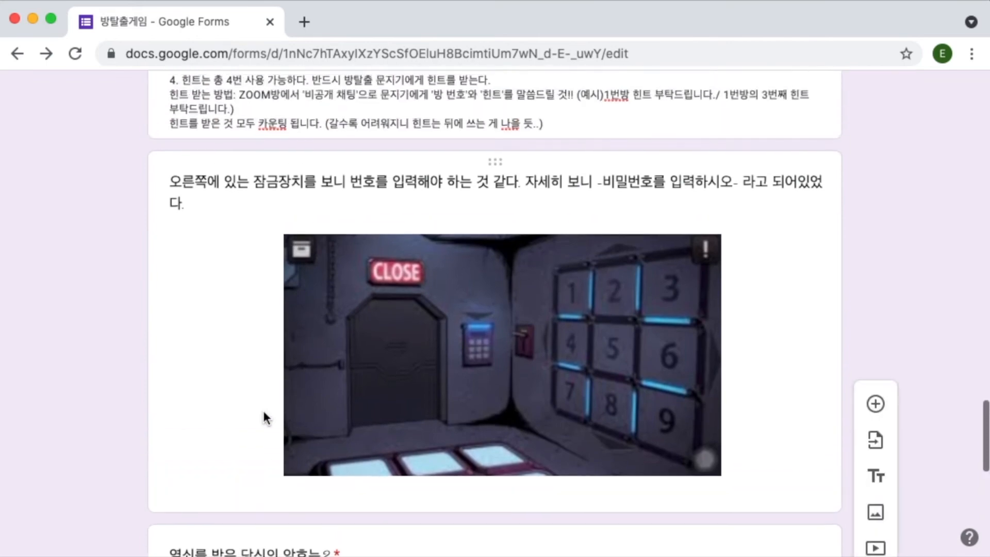
scroll(263, 413, up, 6)
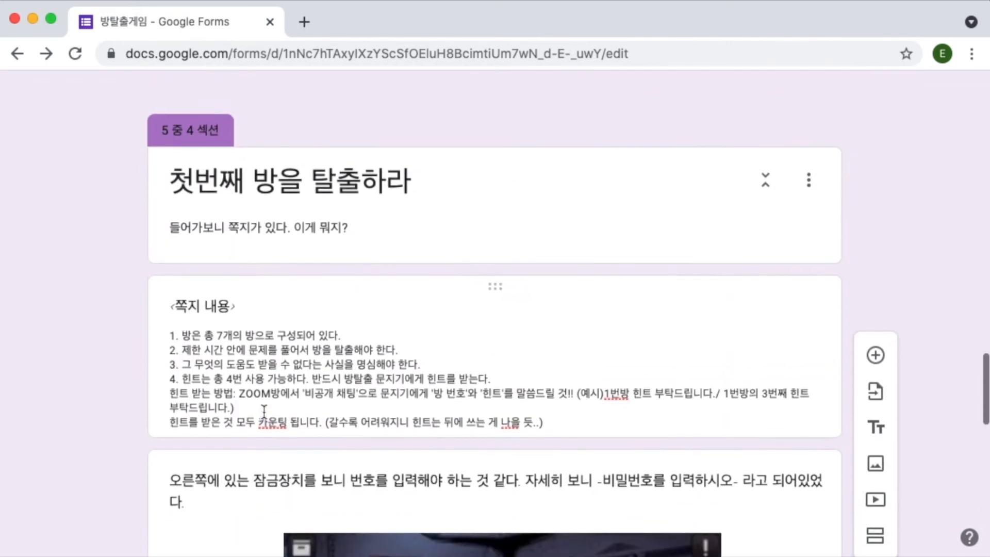
click(650, 331)
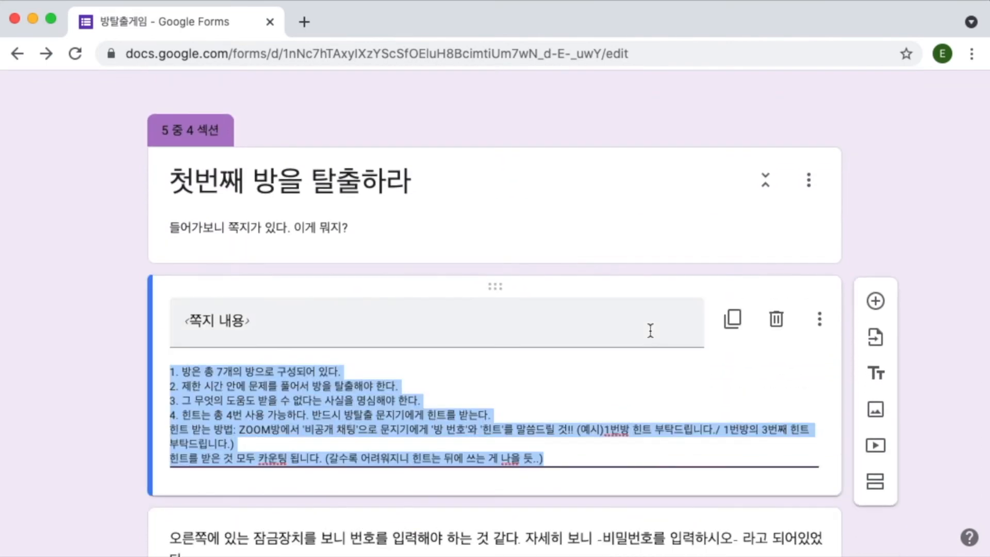
click(735, 321)
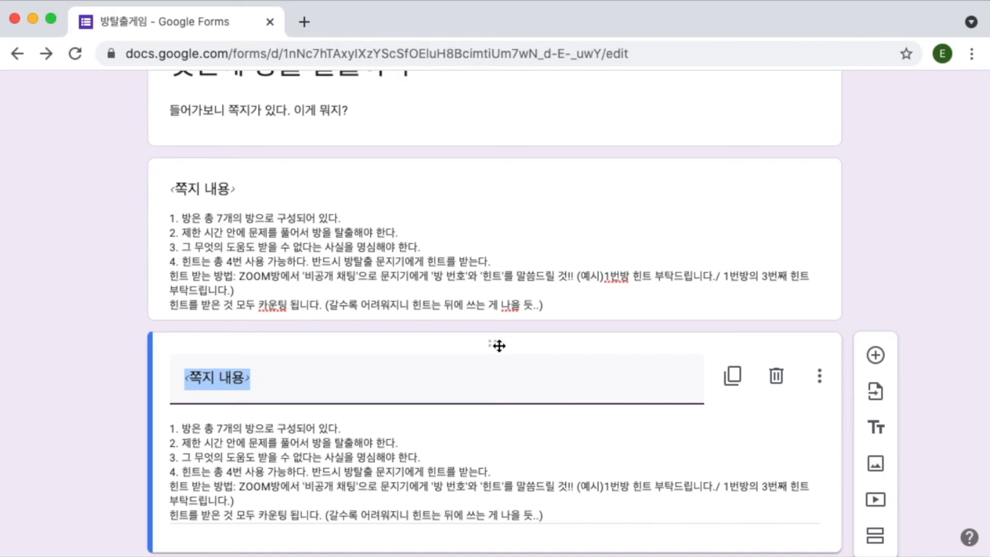
drag(499, 347, 475, 411)
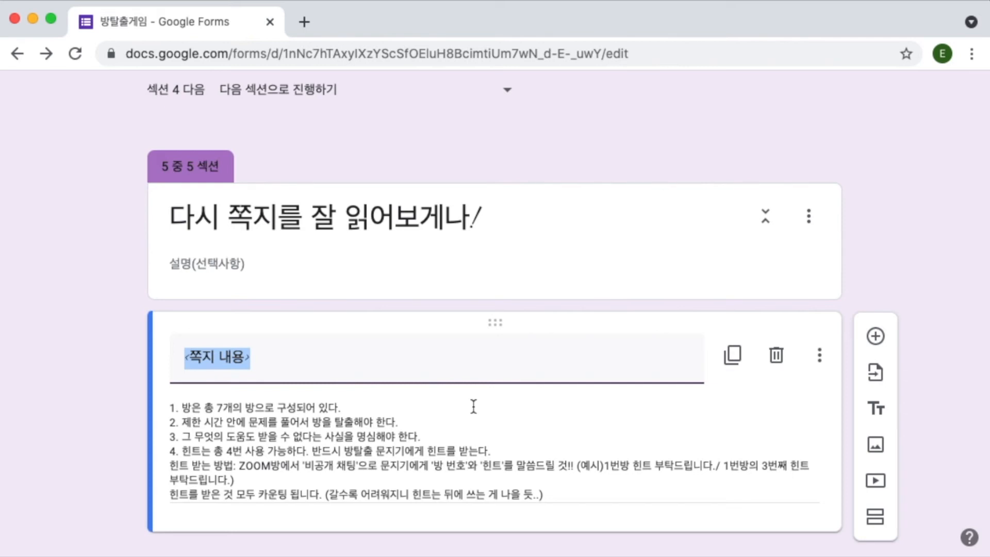
Step: Add a sixth section after the copied note block and title it "두번째 방을 탈출하라"
click(876, 516)
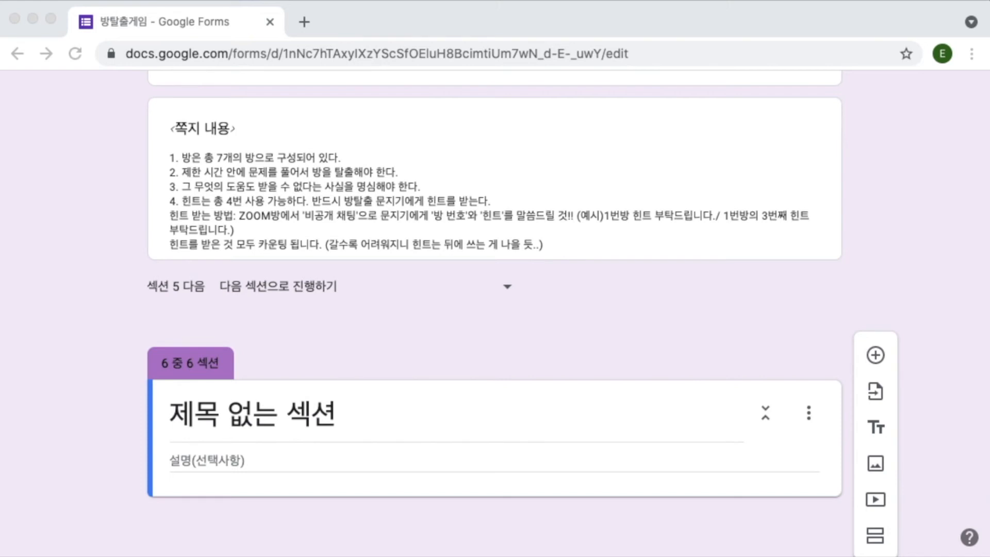
click(216, 408)
double_click(217, 413)
triple_click(217, 413)
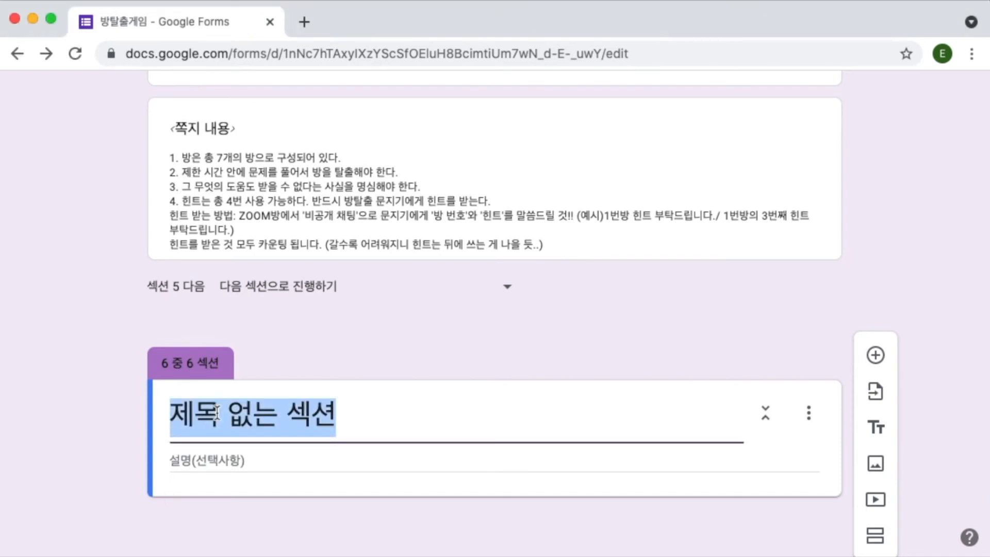
text(두번째 방을 탈출하라)
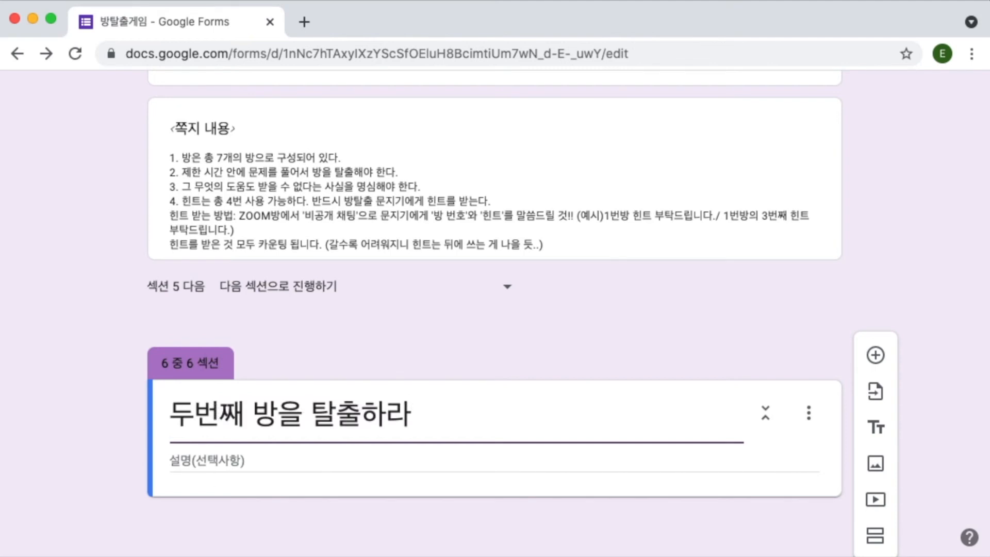
Step: Set section 6's description to "방탈출을 할 자격이 충분하군. 비밀번호를 입력하니 문이 열렸다." without a trailing blank line
key(super+Tab)
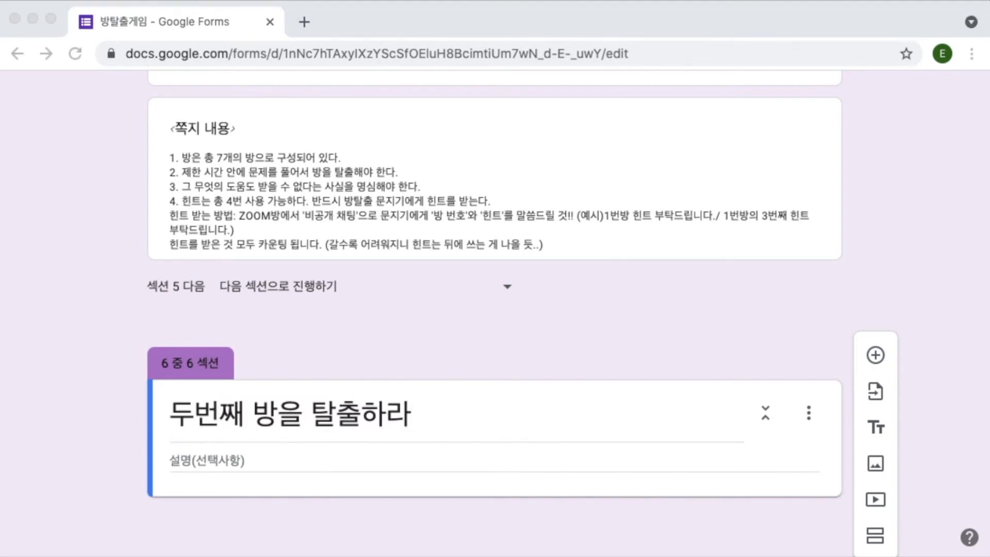
click(239, 454)
click(238, 460)
text(방탈출을 할 자격이 충분하군. 비밀번호를 입력하니 문이 열렸다.)
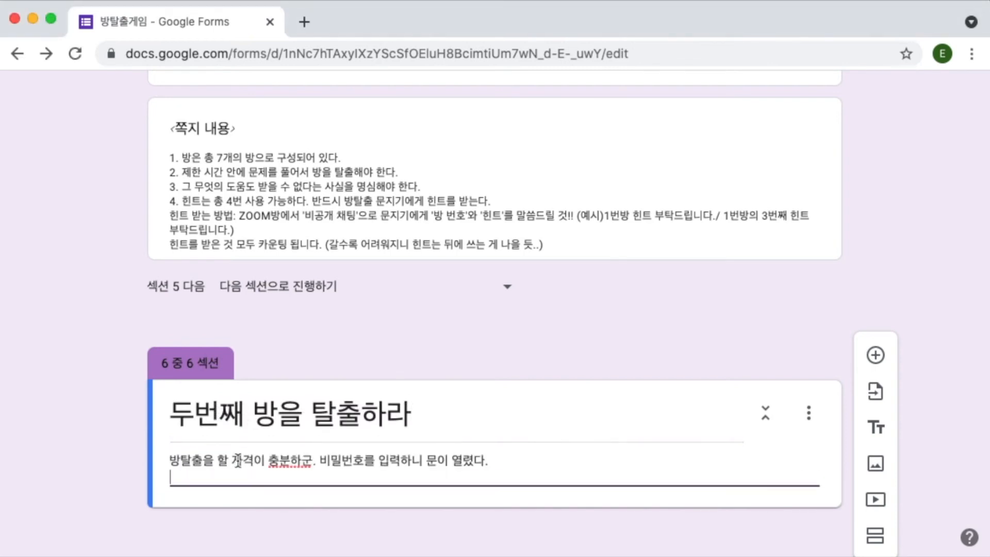
key(BackSpace)
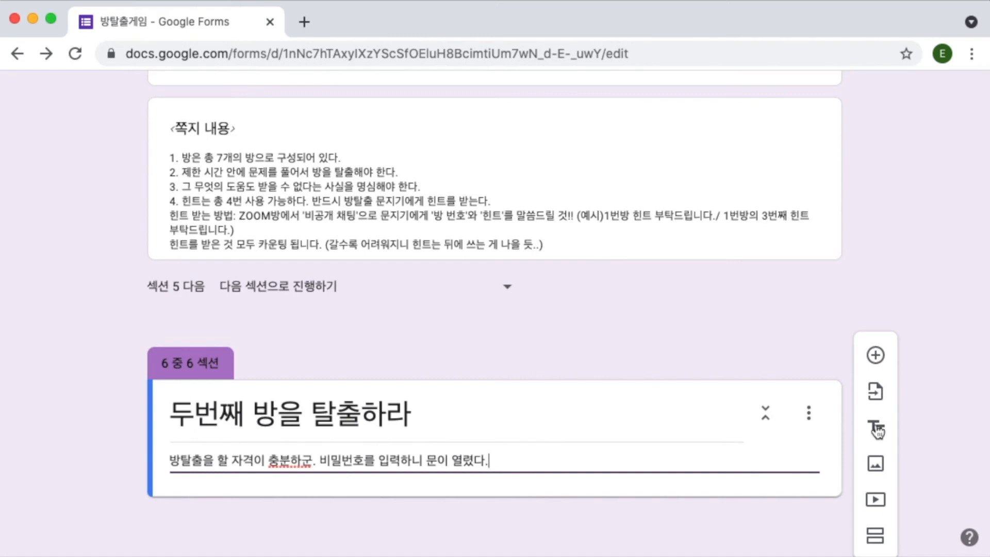
Step: Add a short-answer (단답형) question titled "이 힌트를 통해 추리할 수 있는 단어는?" to section 6
click(875, 355)
scroll(655, 466, down, 2)
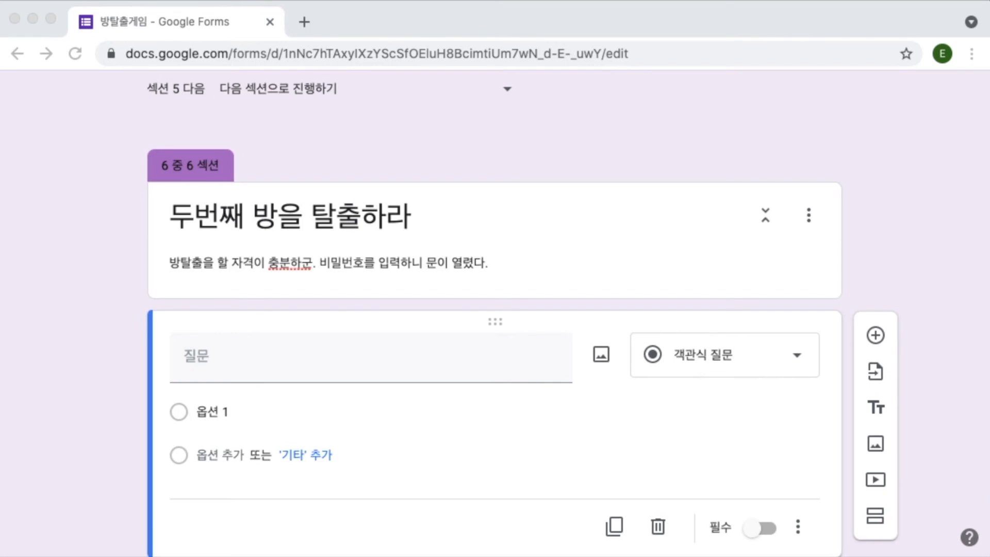
click(252, 359)
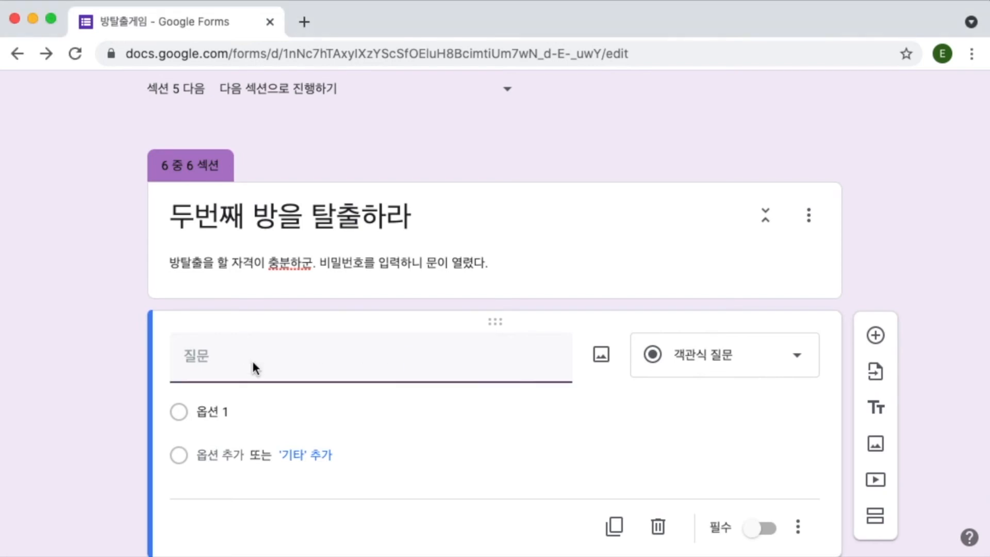
text(이 힌트를 통해 추리할 수 있는 단어는?)
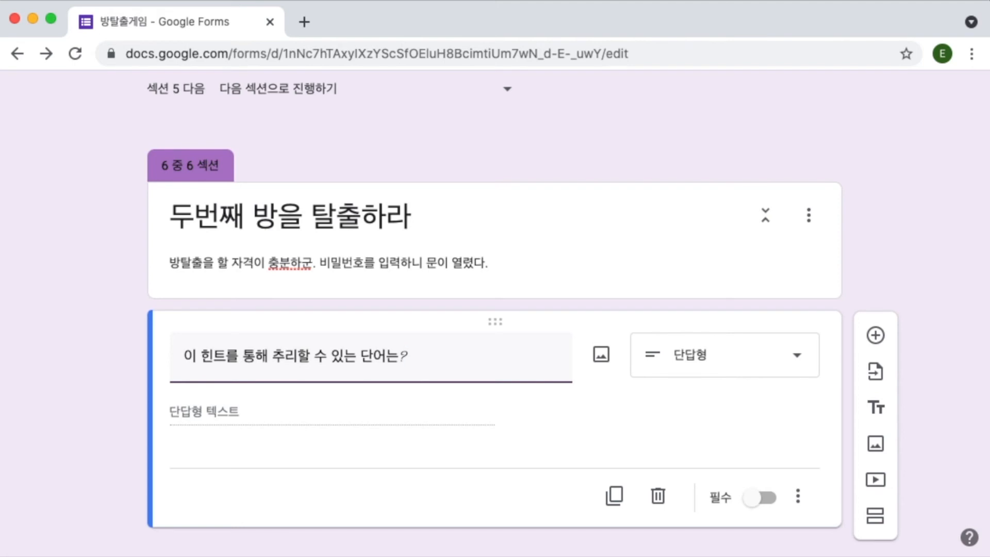
Step: Insert the image "11. 섹션 6-1 이미지" into section 6's question and centre-align it
click(598, 368)
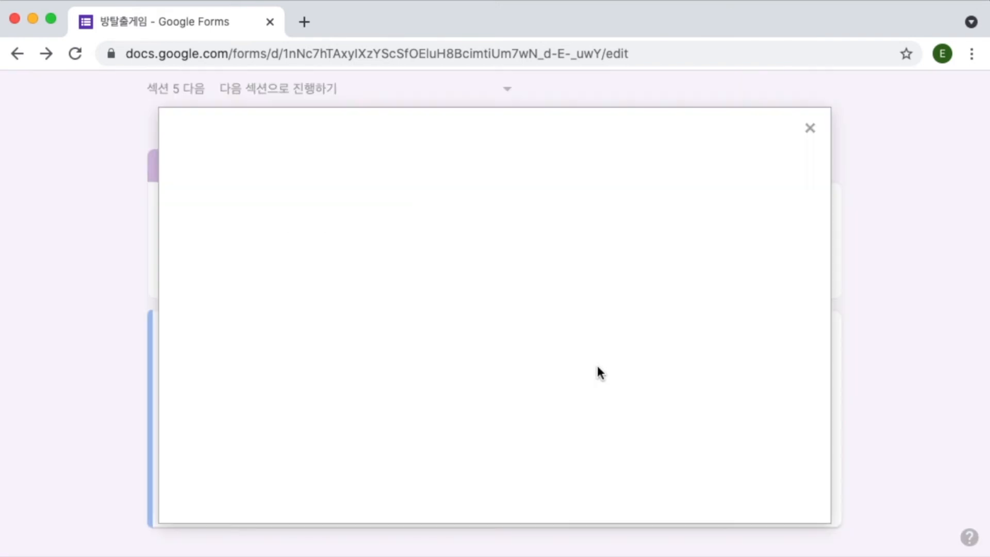
click(495, 428)
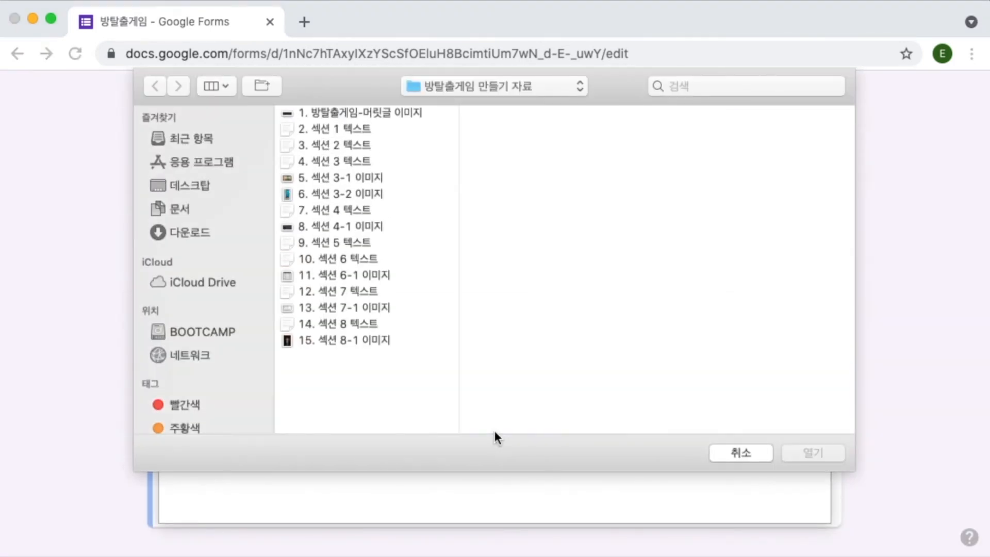
click(351, 275)
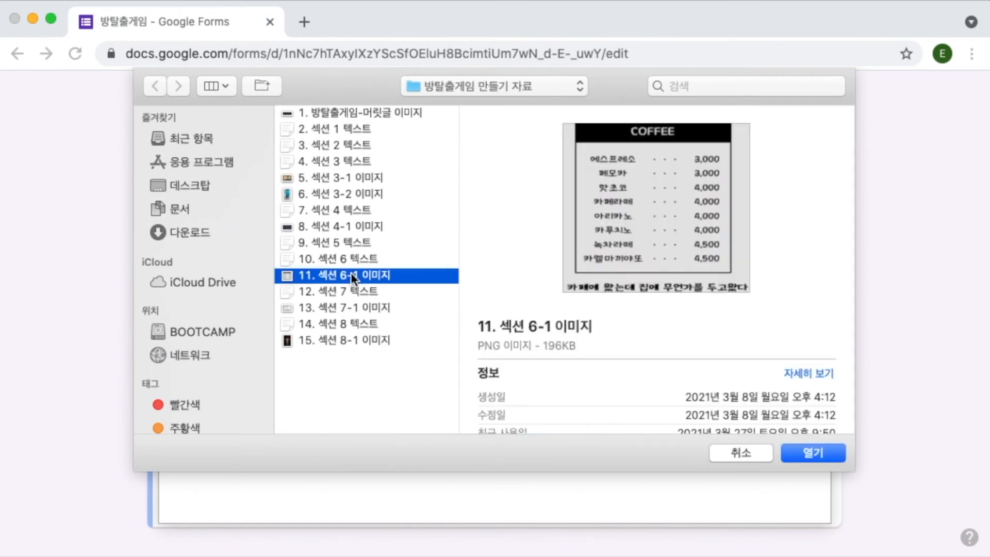
click(797, 454)
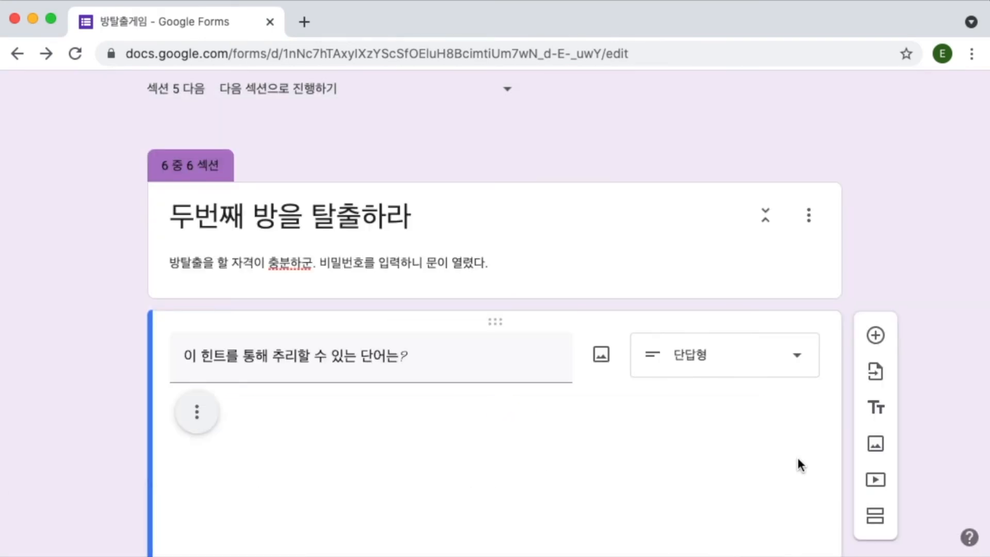
scroll(797, 457, down, 5)
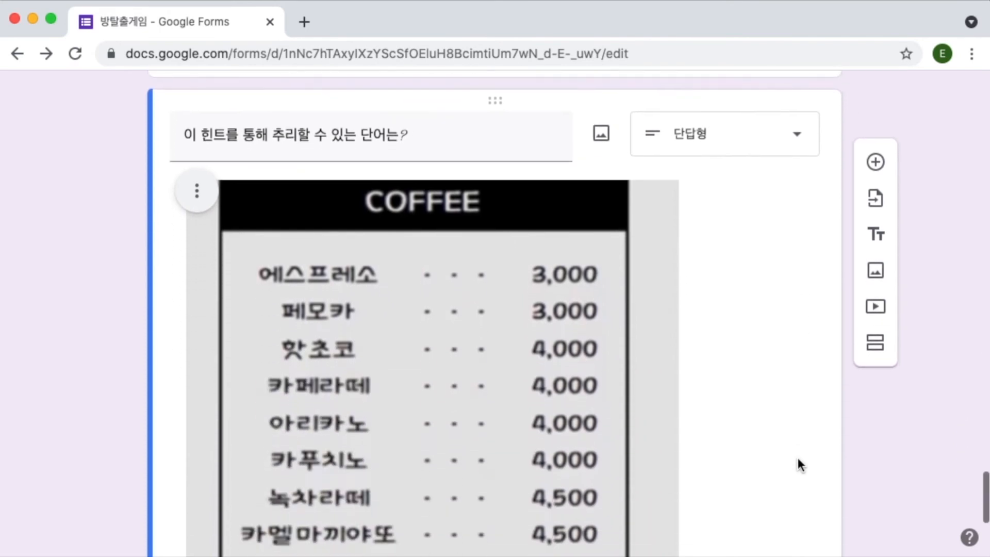
click(198, 191)
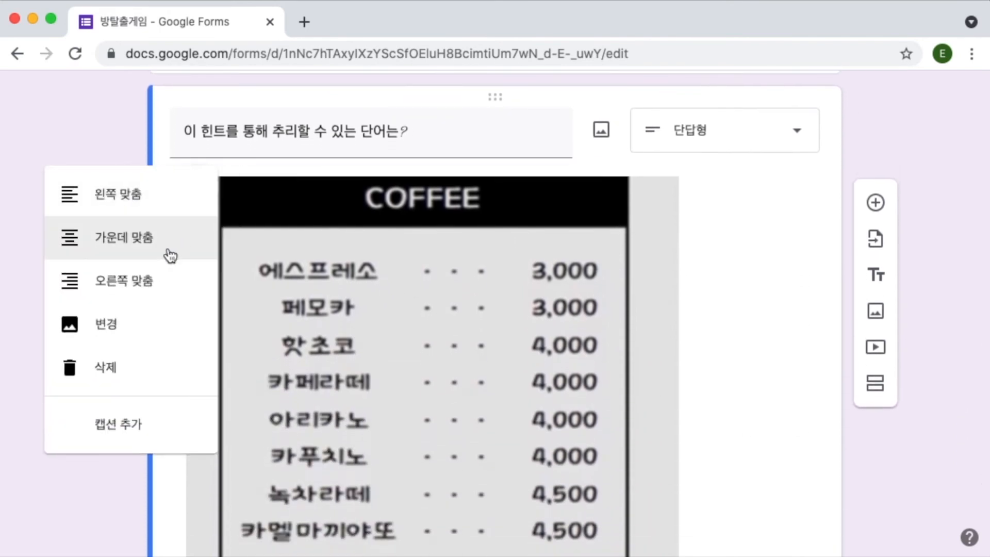
click(170, 256)
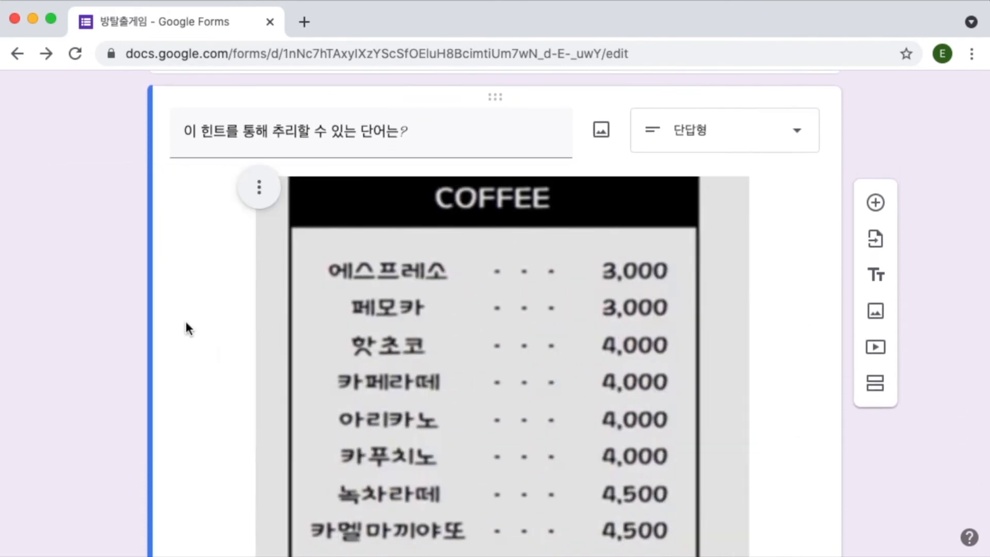
Step: Make section 6's question required (필수) and turn on response validation (응답 확인) for it
scroll(186, 327, down, 5)
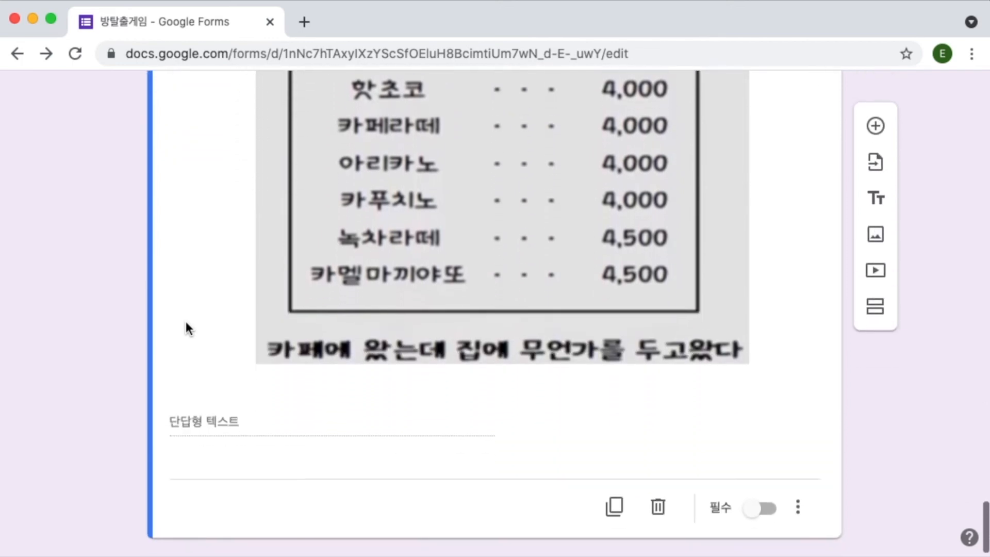
click(768, 500)
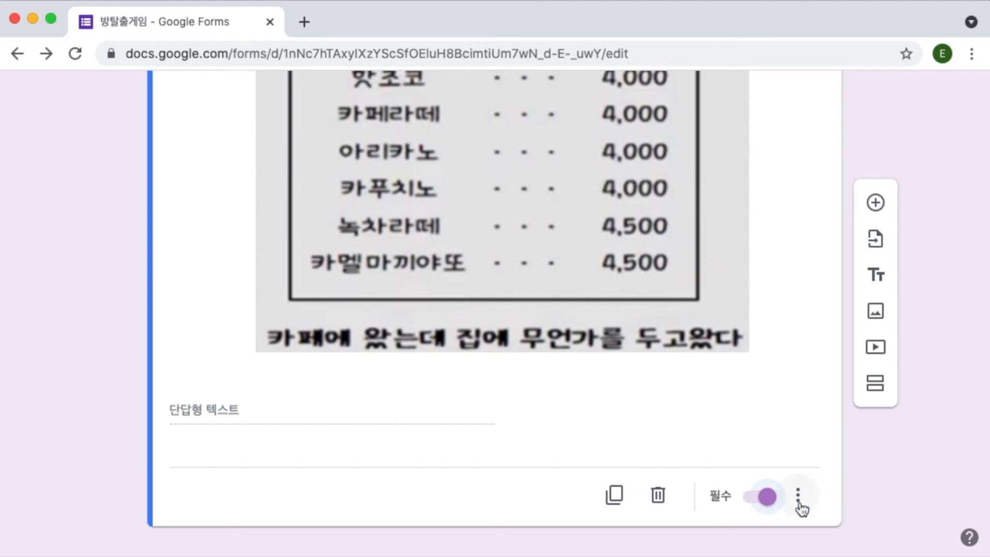
click(798, 496)
click(802, 513)
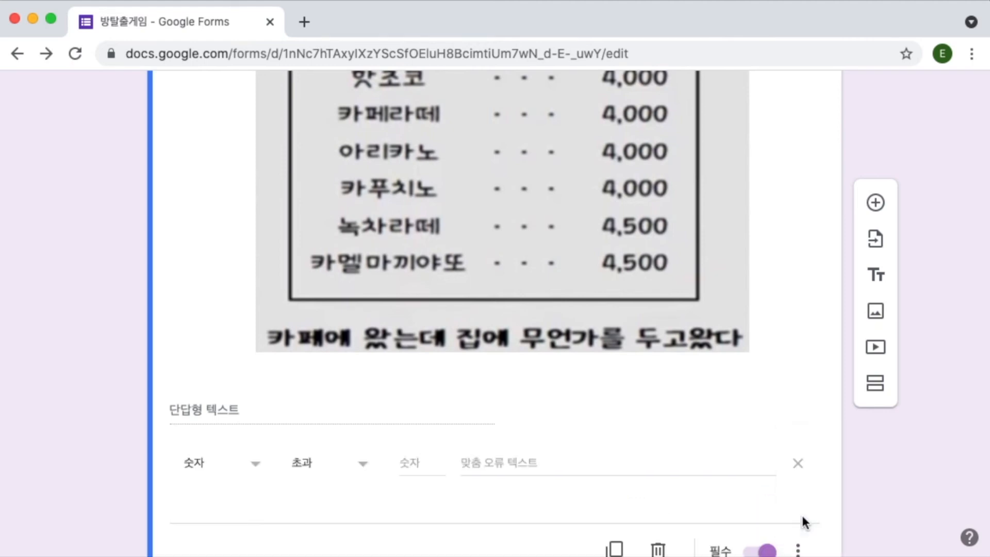
Step: Set the validation to regular expression (정규 표현식), matches (일치), "카메라", with the error text "오답이군. 다시 도전할 기회를 주겠다!!"
click(254, 465)
click(239, 513)
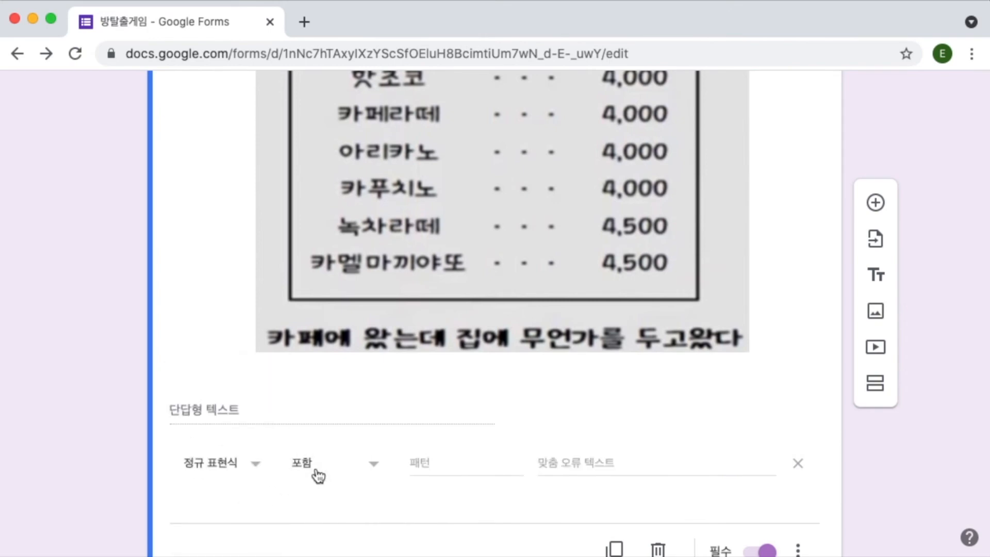
click(317, 473)
click(320, 480)
click(416, 461)
text(카메랍)
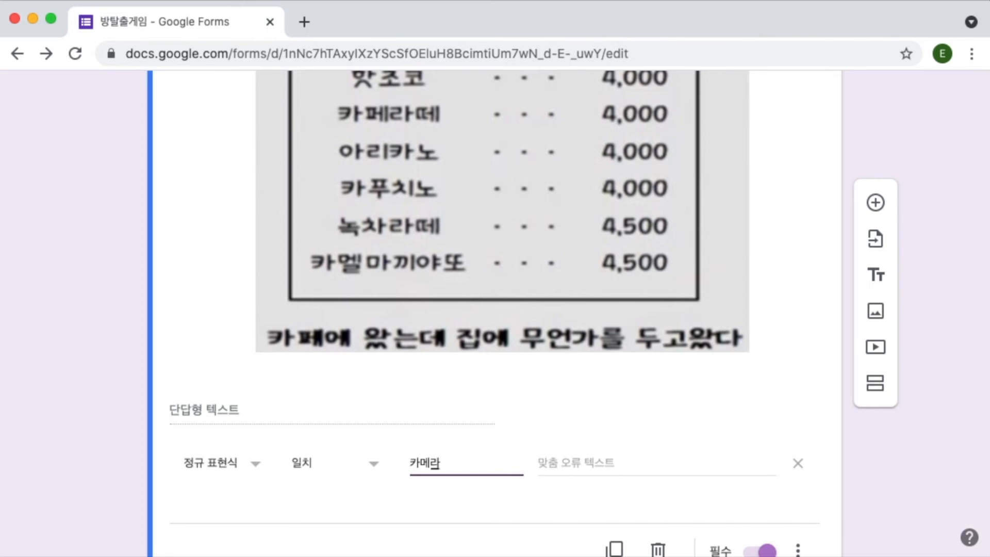
key(super+Tab)
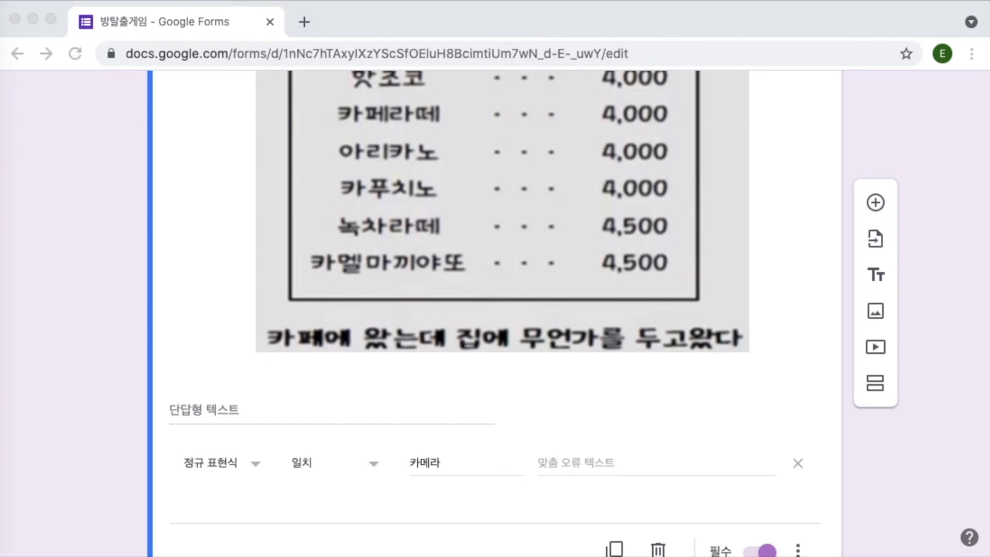
click(576, 457)
text(오답이군. 다시 도전할 기회를 주겠다!!)
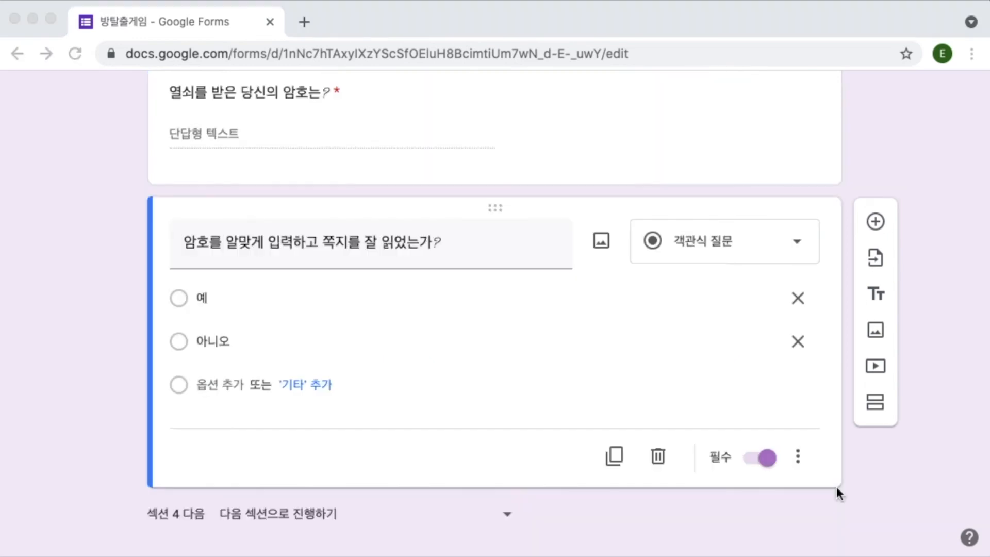
Step: Enable answer-based section branching on section 4's multiple-choice question, sending "예" to section 6 (두번째 방을 탈출하라) and choosing a destination for "아니오"
click(799, 457)
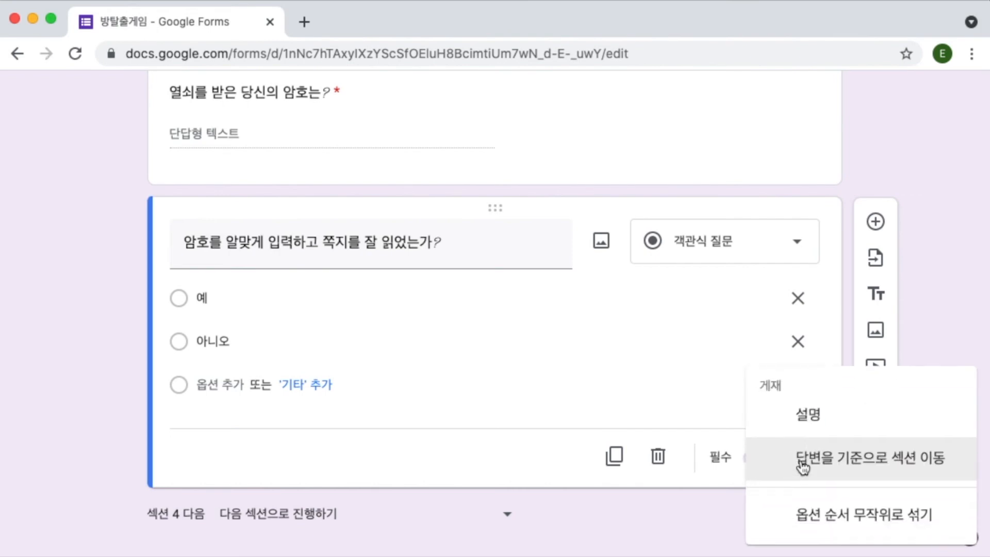
click(802, 466)
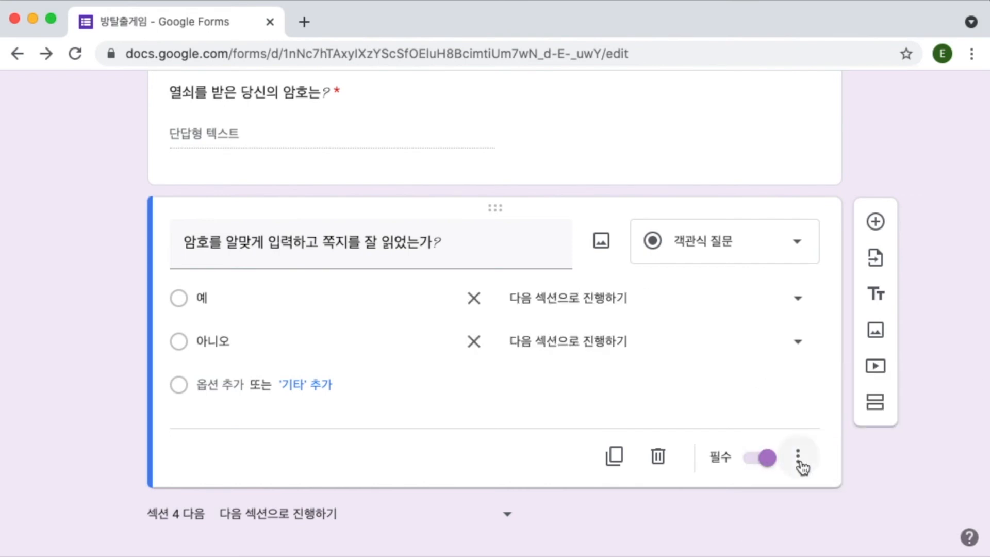
click(585, 303)
click(573, 480)
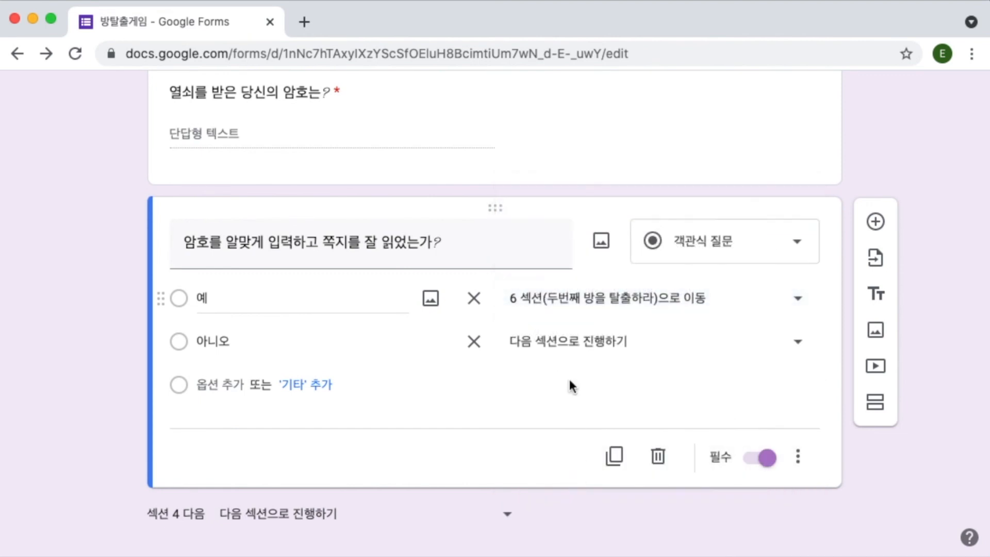
click(568, 345)
click(567, 425)
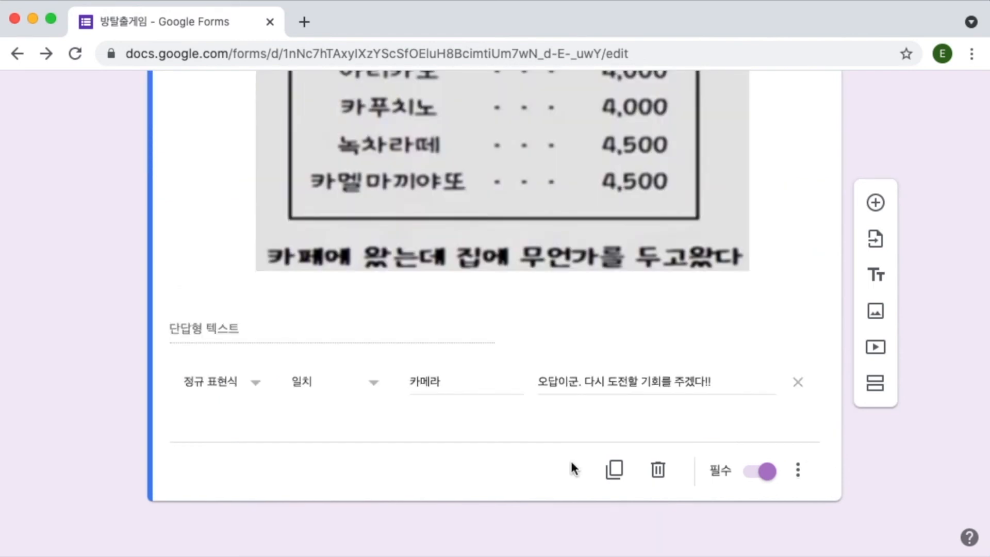
Step: Add a seventh section titled "마지막 방을 탈출하라" with the description "마지막 방에서 푼 문제의 답이 이 방탈출을 마무리 지을 마지막 열쇠일세. 잘 맞춰보게나."
click(871, 395)
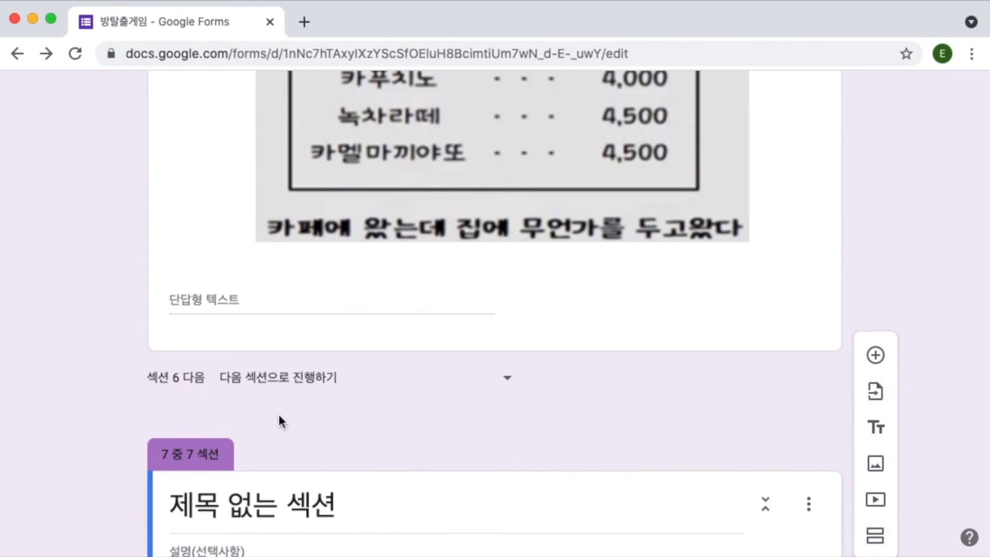
scroll(279, 415, down, 3)
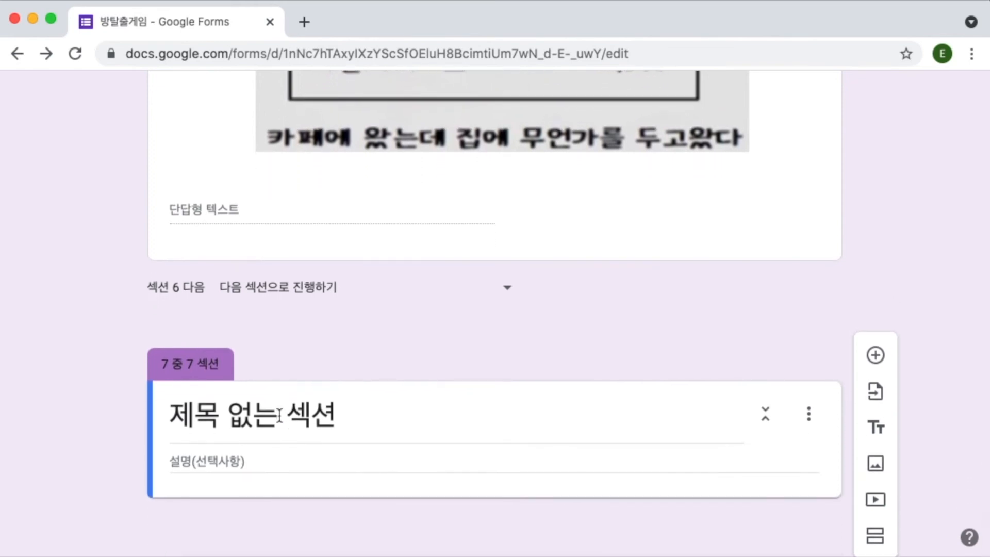
triple_click(279, 416)
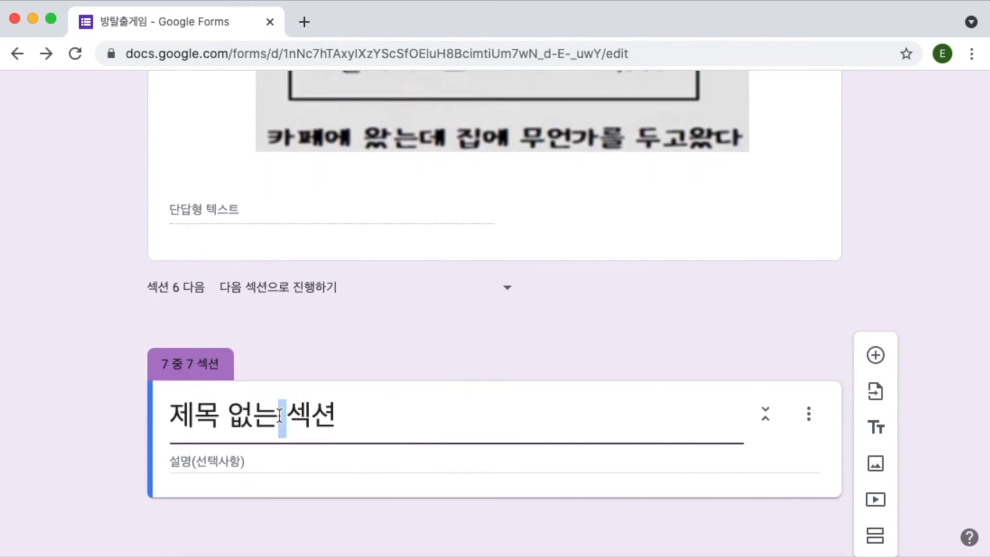
text(마지막 방을 탈출하라)
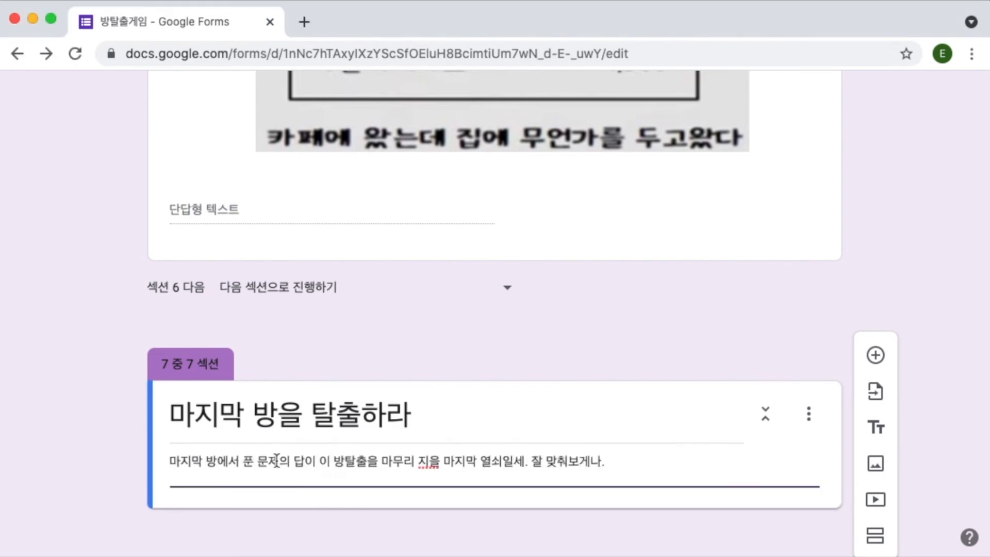
key(BackSpace)
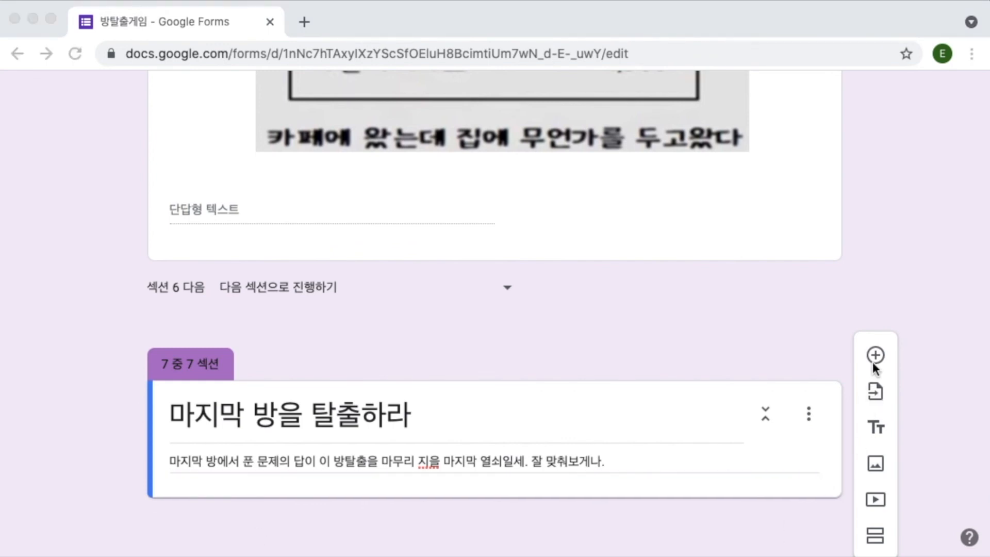
Step: Add a required short-answer (단답형) question to section 7 titled "물음표에 들어갈 단어가 답이다. 꼭 정답을 맞추고 방을 탈출하길 바란다."
click(874, 358)
click(876, 356)
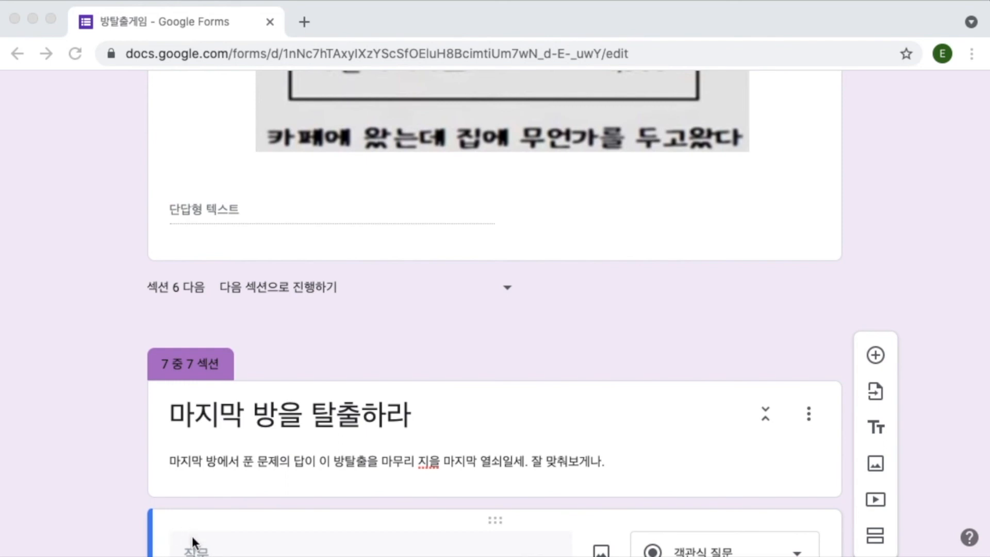
scroll(191, 537, down, 4)
click(202, 392)
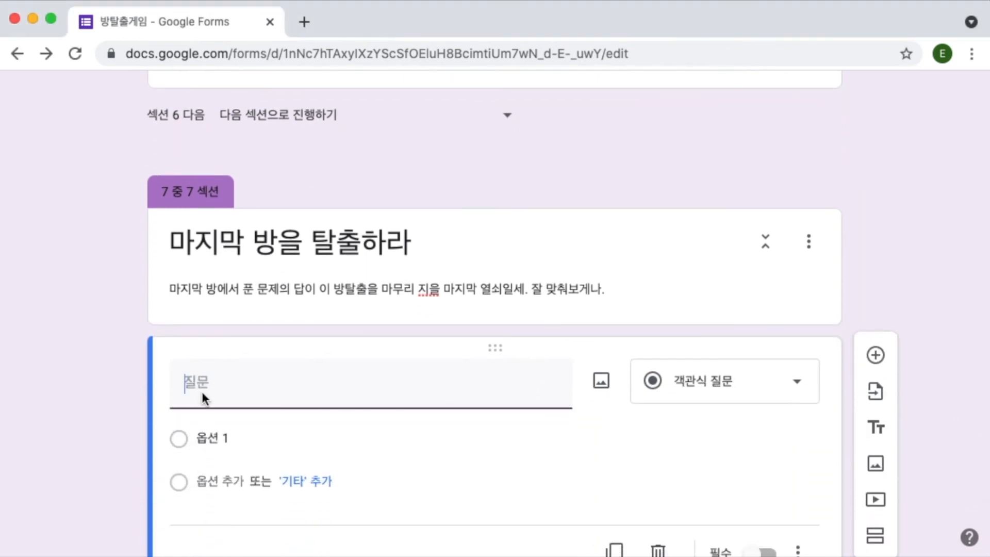
text(물음표에 들어갈 단어가 답이다. 꼭 정답을 맞추고 방을 탈출하길 바란다.)
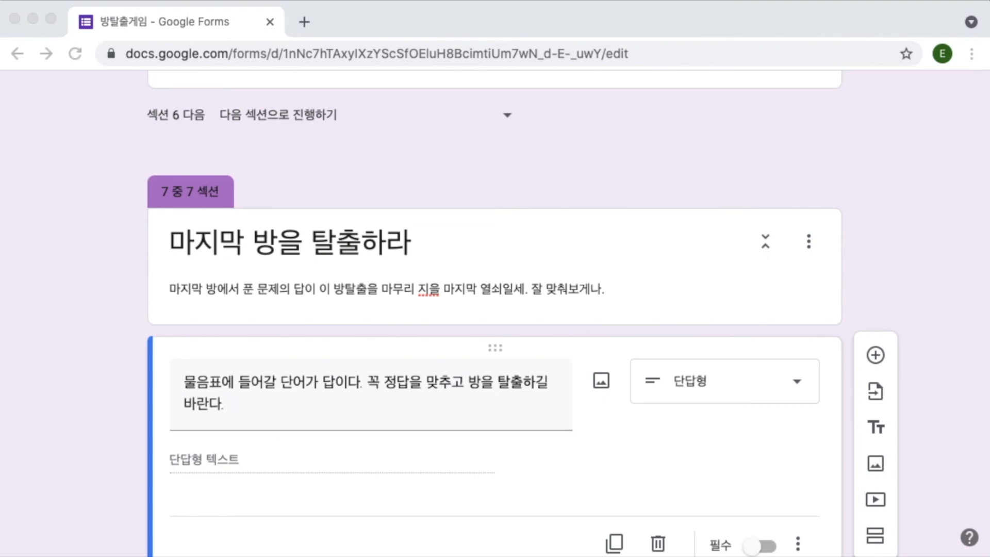
click(766, 547)
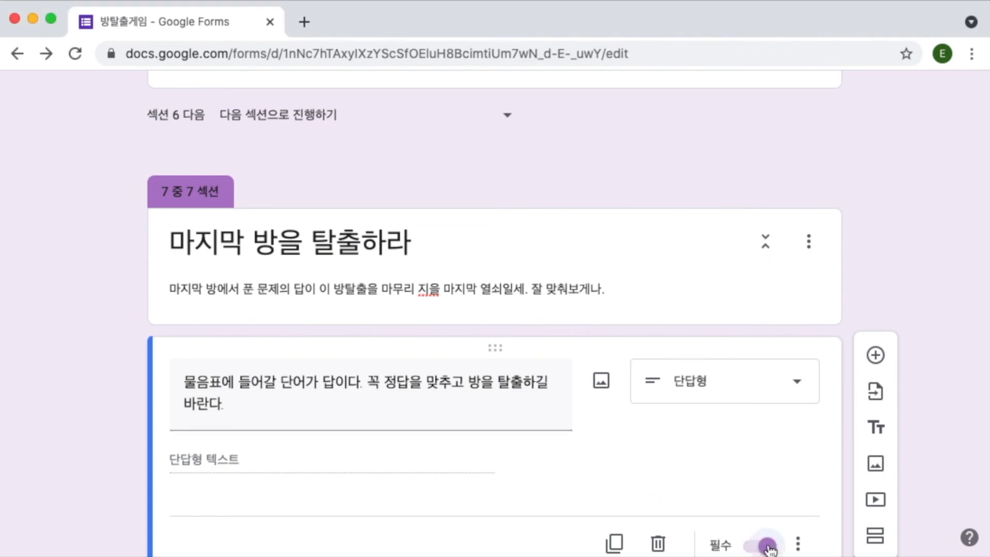
Step: Add the description "반드시 영어 대문자로만 쓰시오." to section 7's short-answer question
click(798, 545)
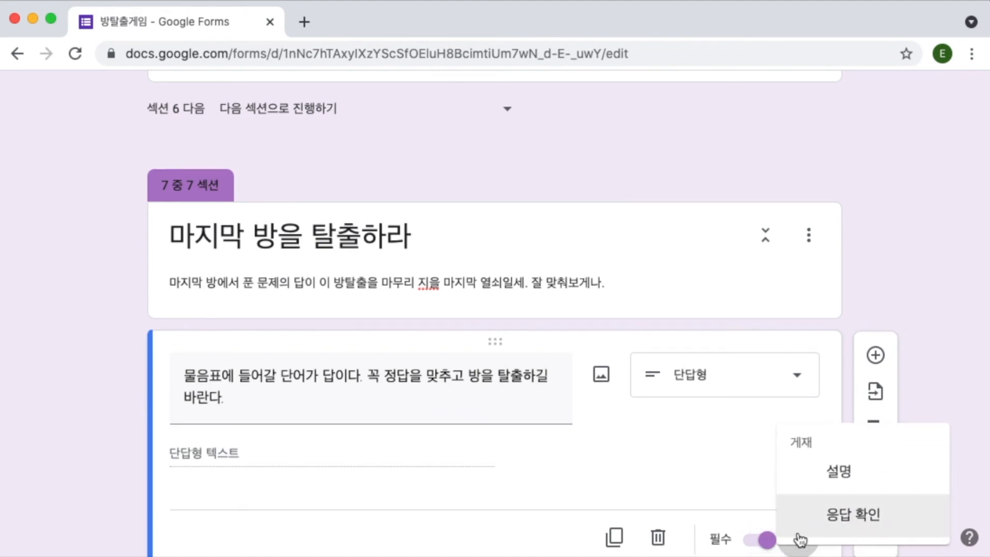
click(806, 485)
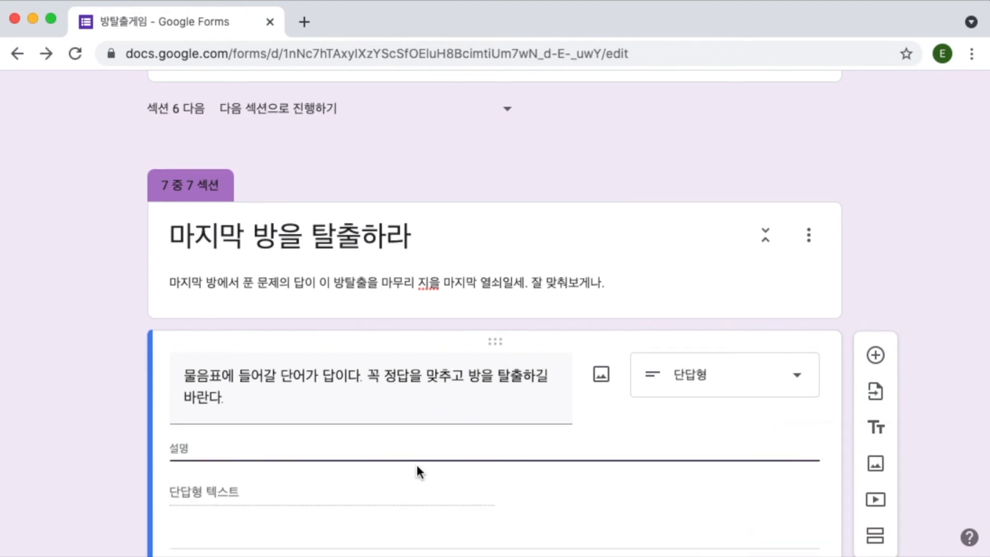
text(반드시 영어 대문자로만 쓰시오)
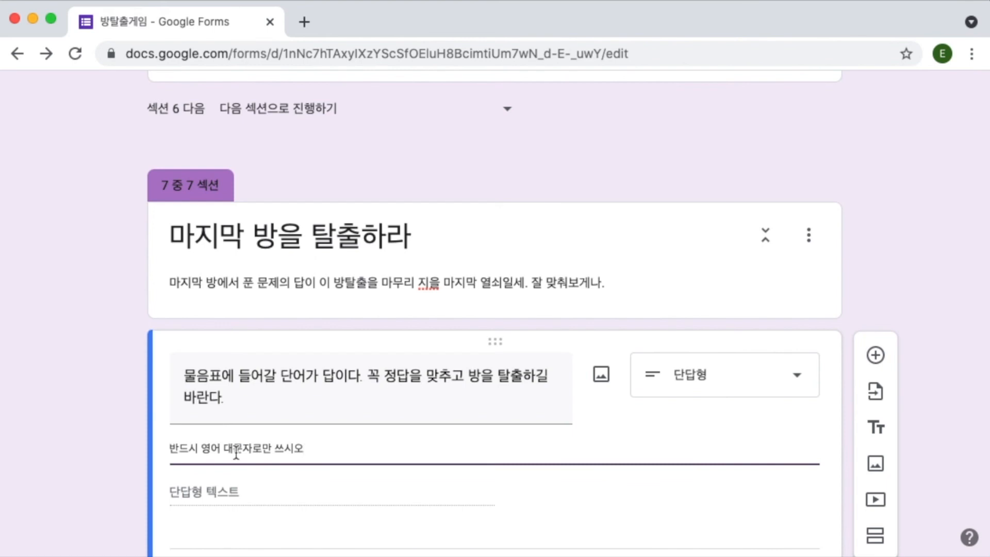
text(.)
Step: Insert the image "13. 섹션 7-1 이미지" into section 7's question and centre-align it
scroll(495, 310, down, 2)
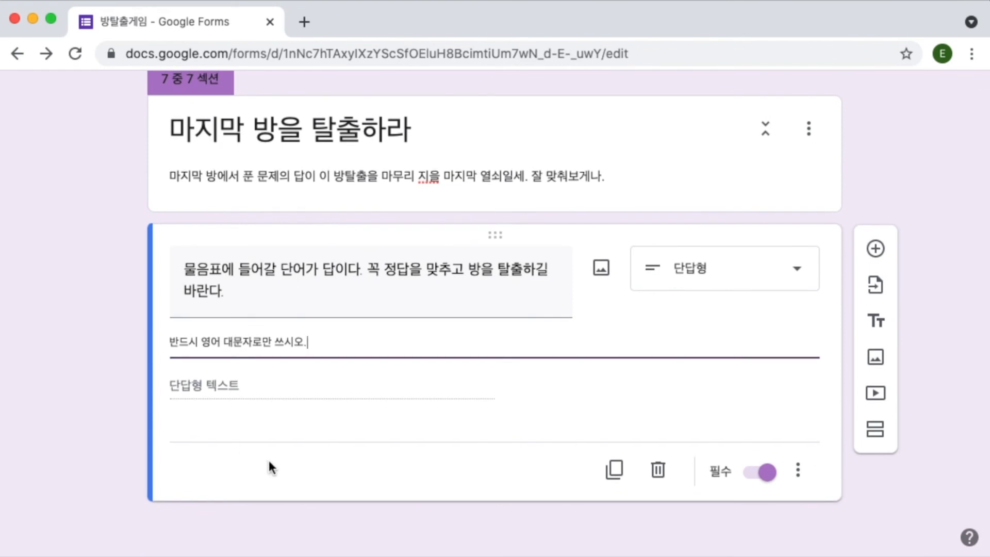
click(592, 272)
click(491, 427)
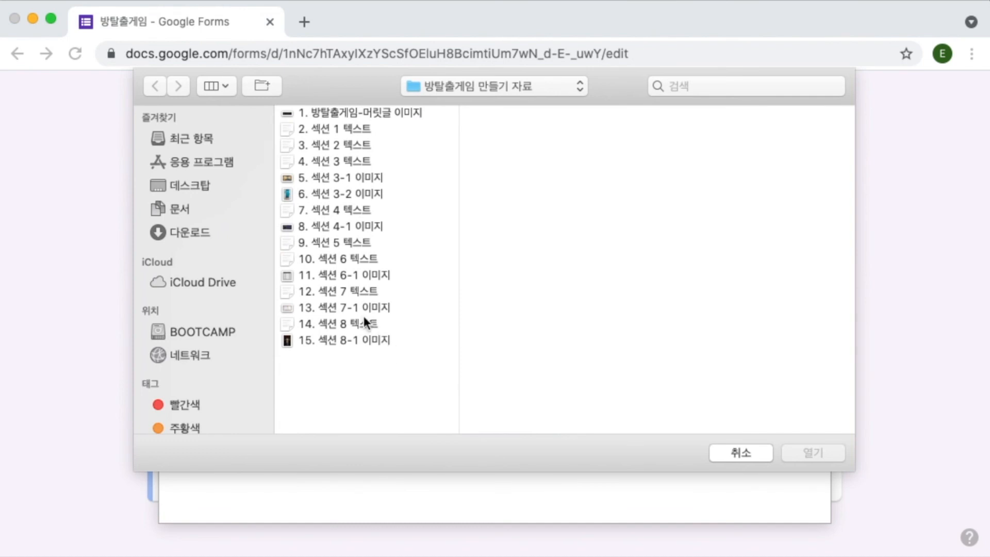
click(351, 307)
click(809, 453)
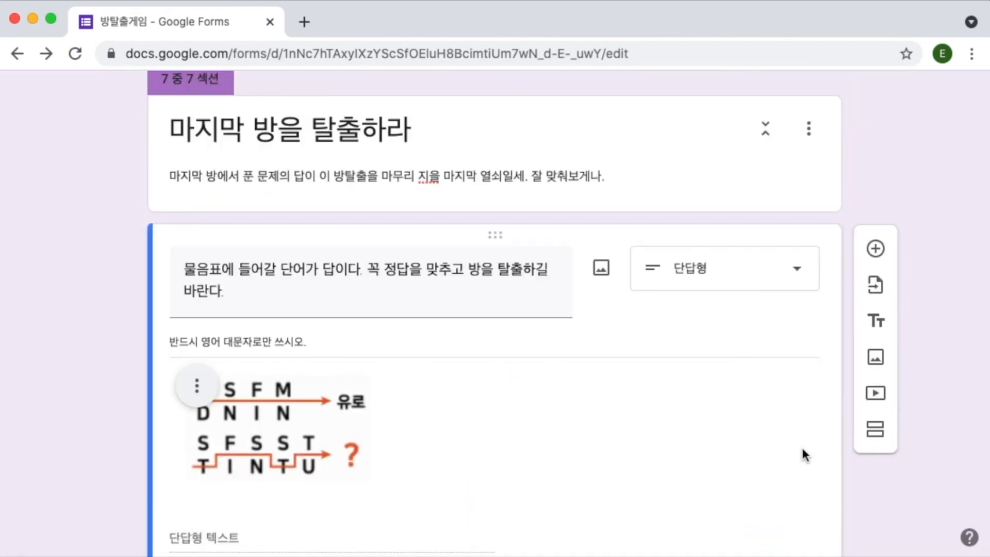
click(197, 386)
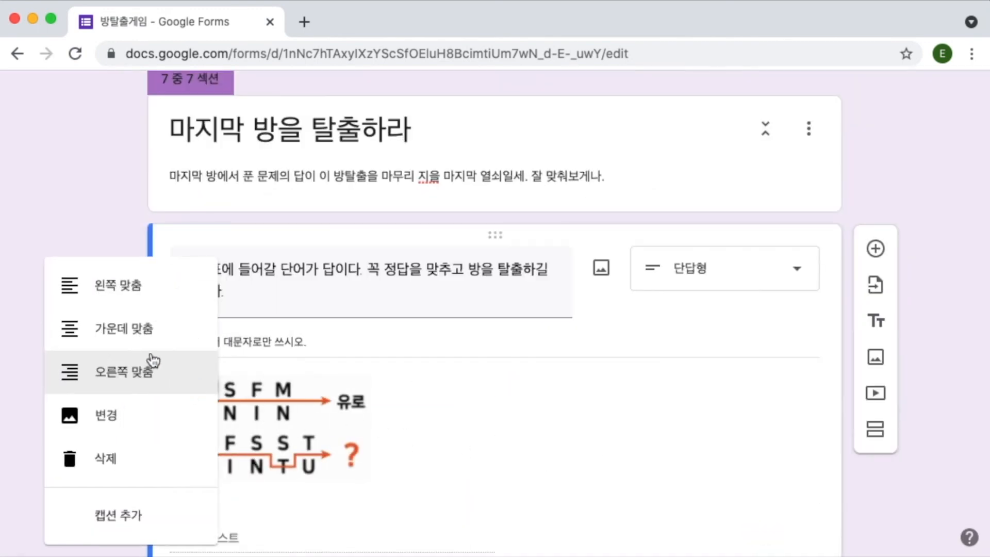
click(148, 344)
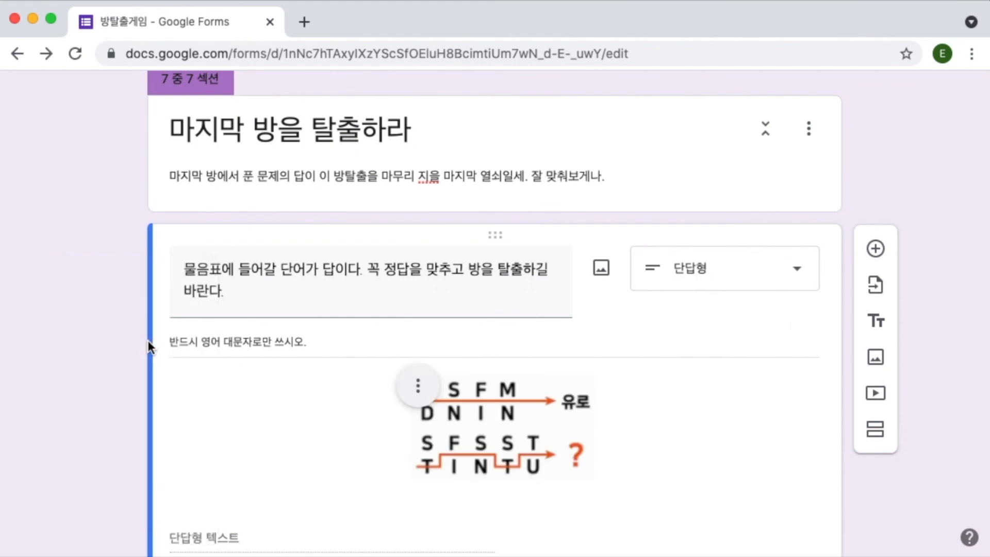
Step: Add response validation to section 7's question: 정규 표현식, 일치, pattern "TRUTH", with the error text "잘 봐봐! 잘 보라고!"
scroll(430, 479, down, 5)
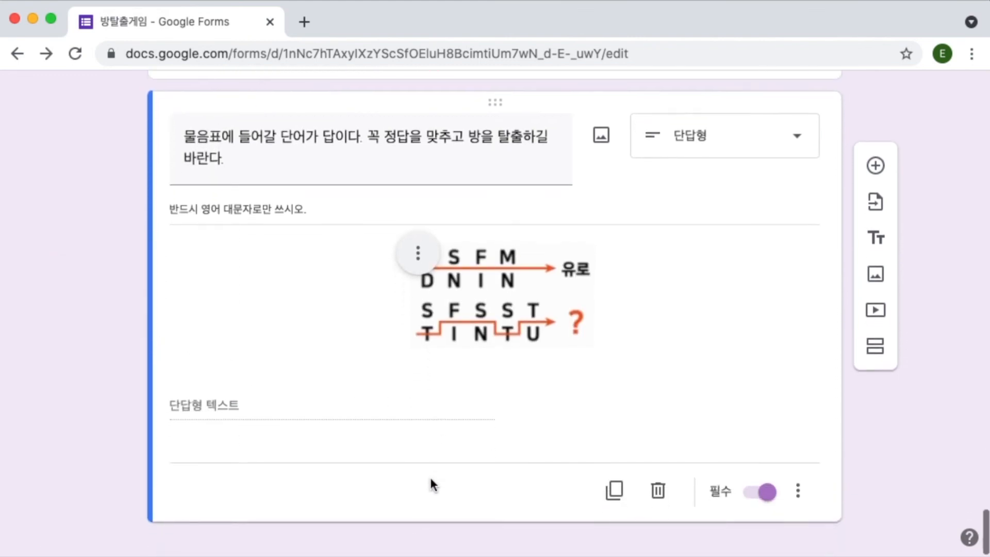
scroll(434, 484, down, 1)
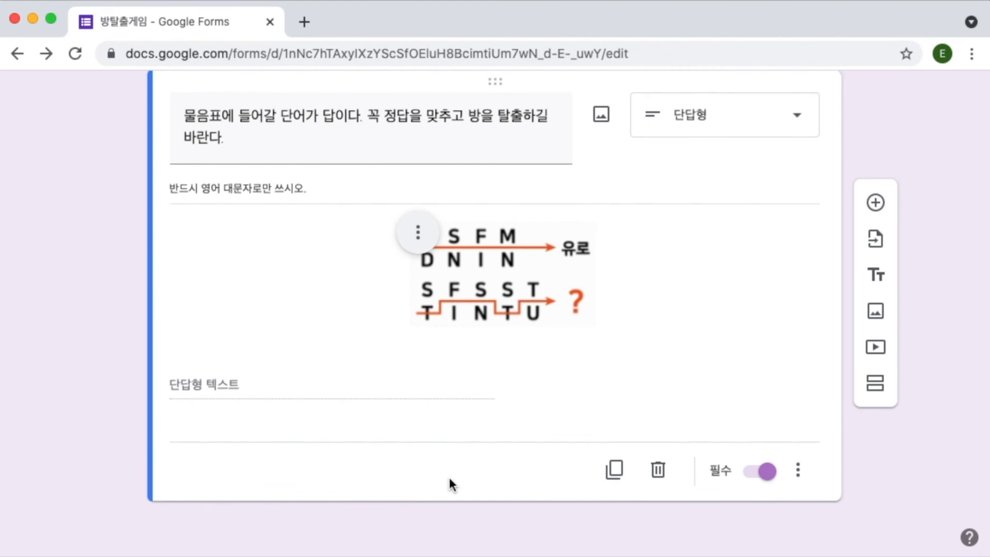
click(800, 475)
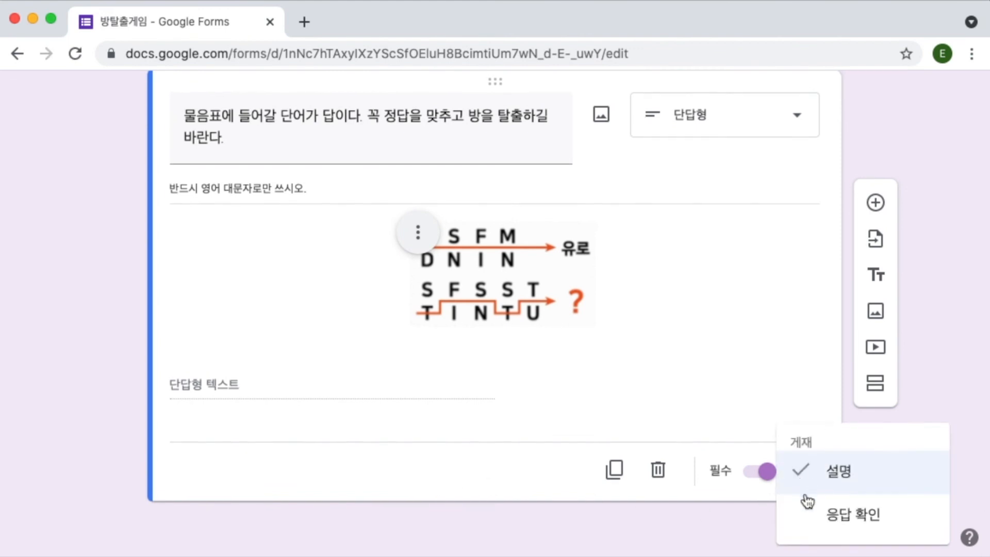
click(813, 515)
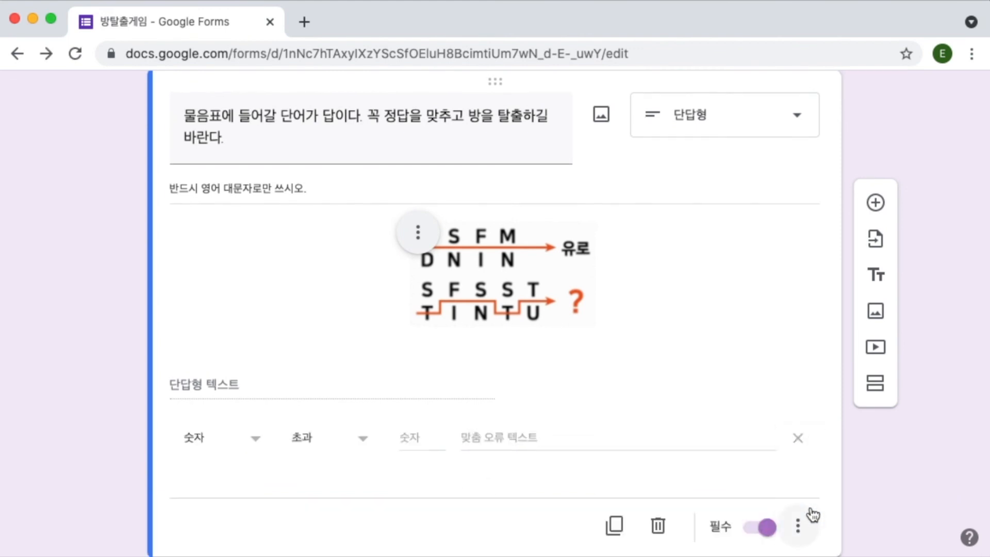
click(216, 436)
click(230, 522)
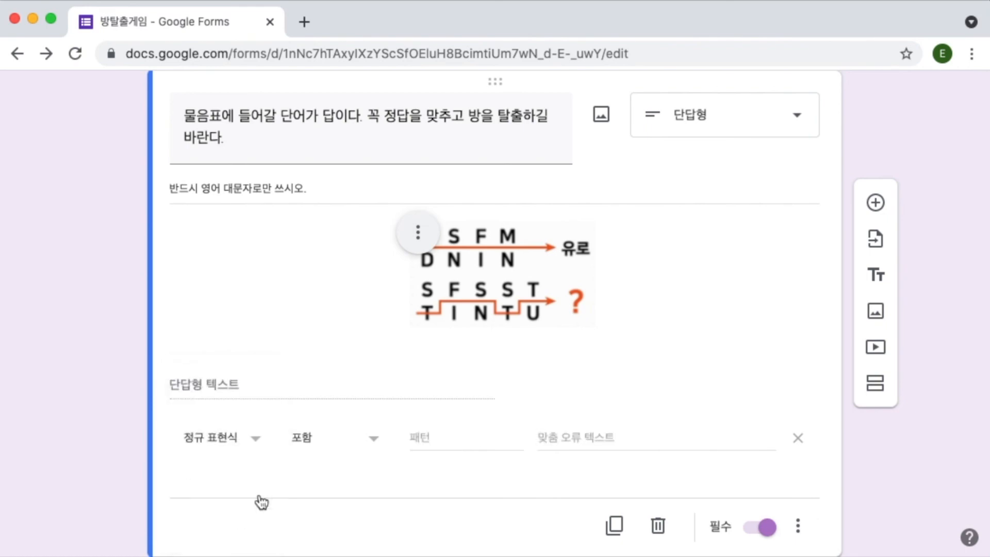
click(327, 442)
click(327, 488)
click(426, 435)
text(TRUTH)
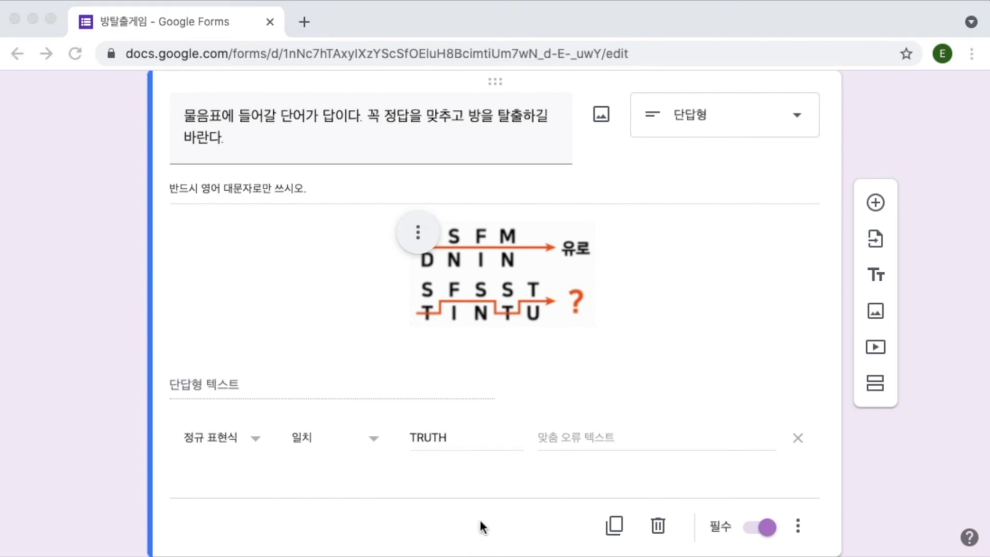
click(546, 434)
text(잘 봐봐! 잘 보라고!)
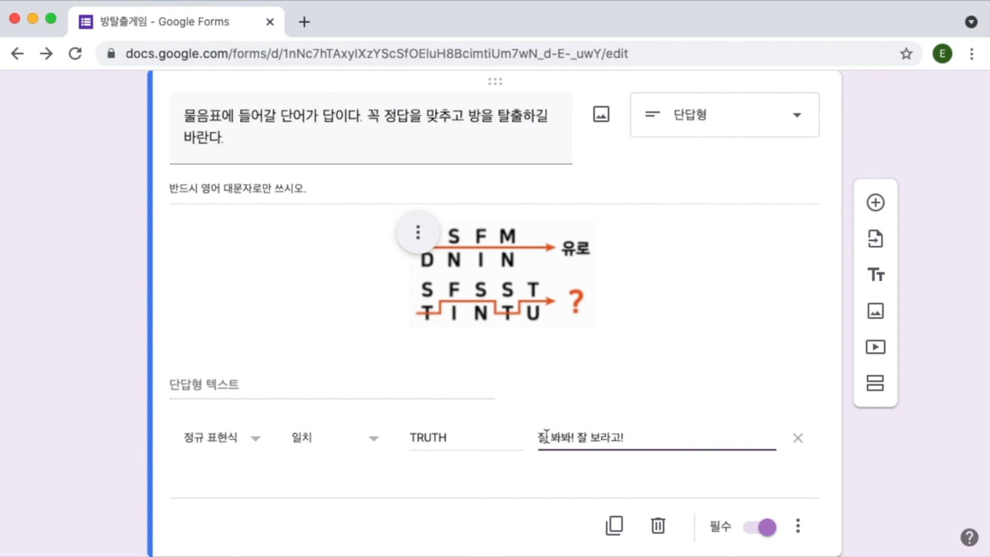
Step: Add an eighth section titled "방탈출 성공!!" with the description "마지막 방에 답을 알아냈군. 대단하다. 문은 곧 열릴 것이다."
click(876, 383)
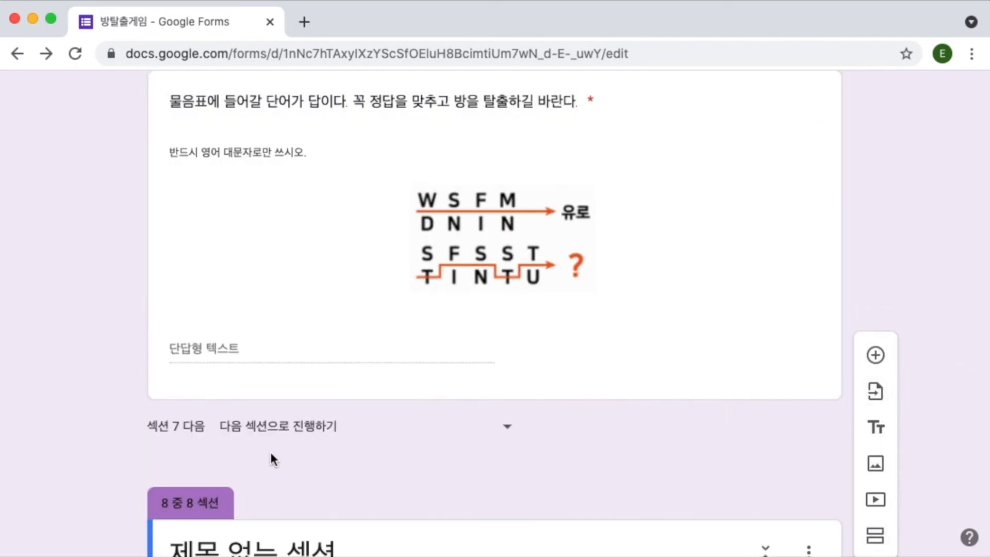
scroll(271, 456, down, 5)
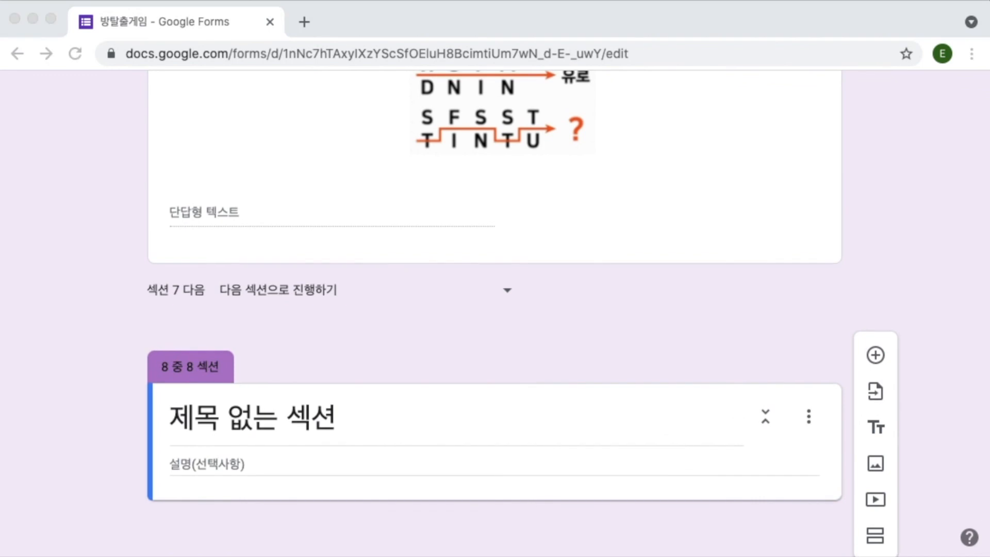
click(267, 420)
text(방탈출 성공//)
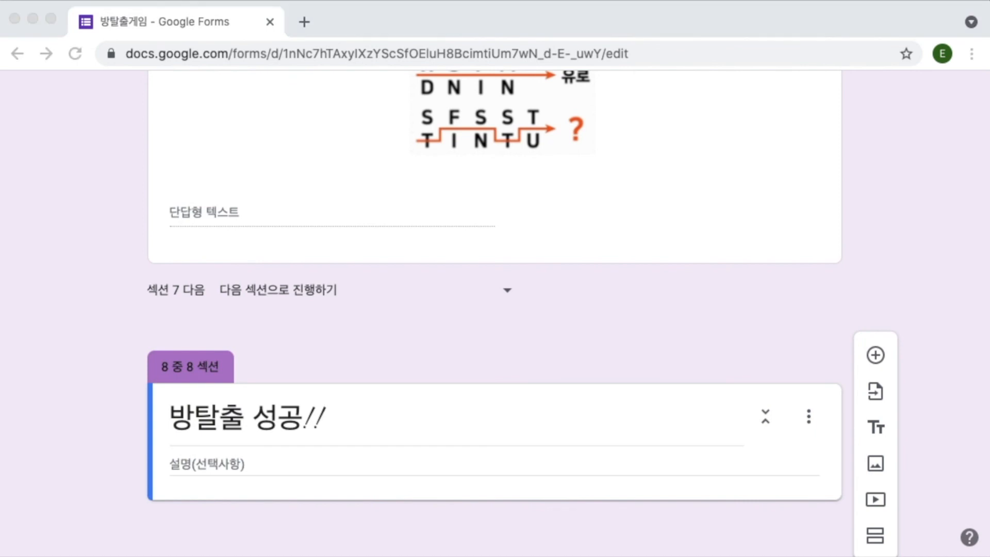
click(199, 468)
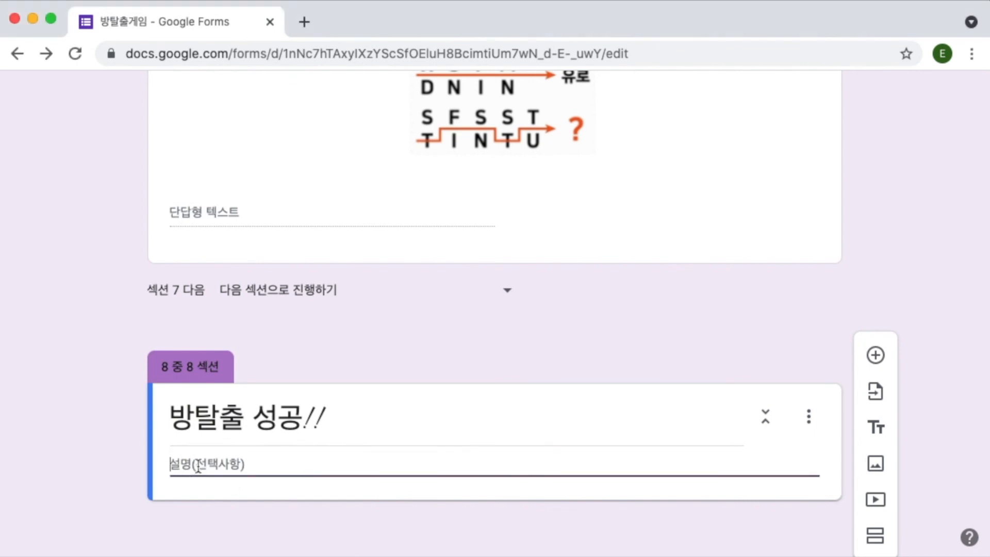
text(마지막 방에 답을 알아냈군. 대단하다. 문은 곧 열릴 것이다.)
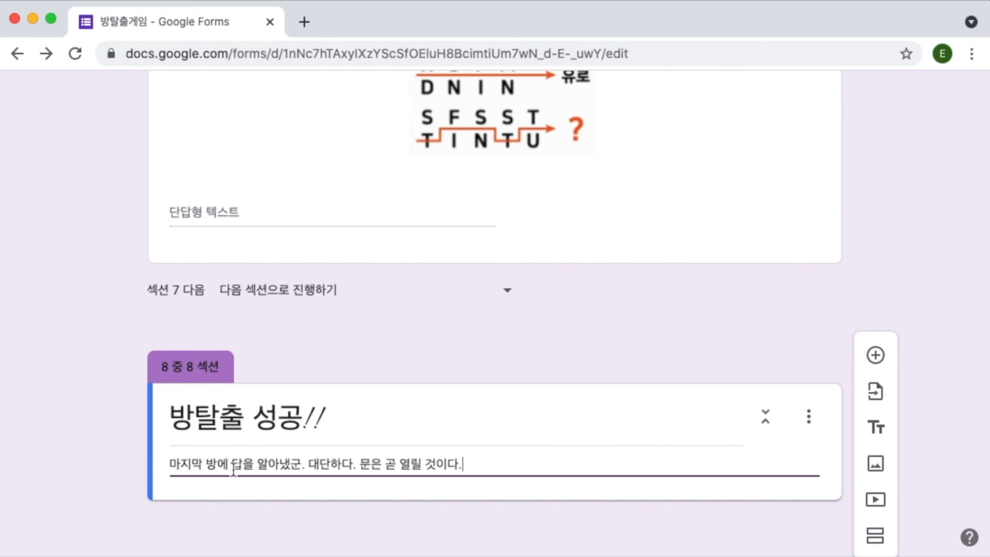
Step: Add a required short-answer (단답형) question to section 8 titled "방탈출에 성공한 훌륭한 자네의 이름은 무엇인가?"
click(873, 357)
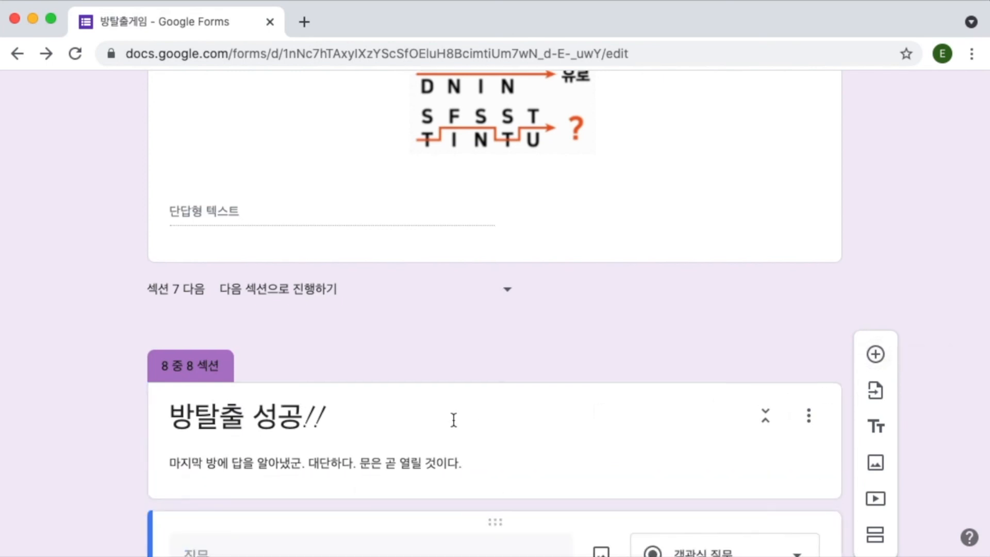
scroll(452, 419, down, 1)
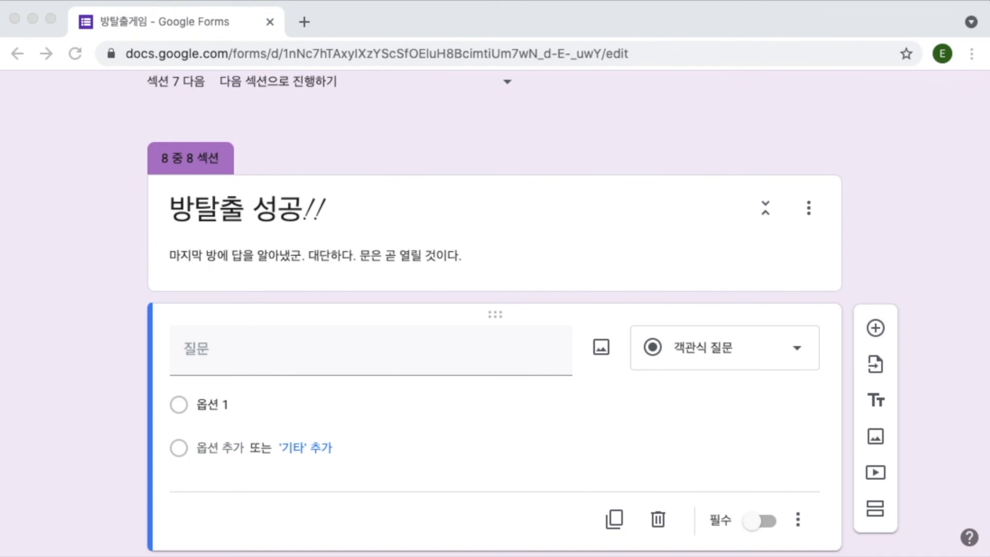
click(245, 339)
text(방탈출에 성공한 훌륭한 자네의 이름은 무엇인가?)
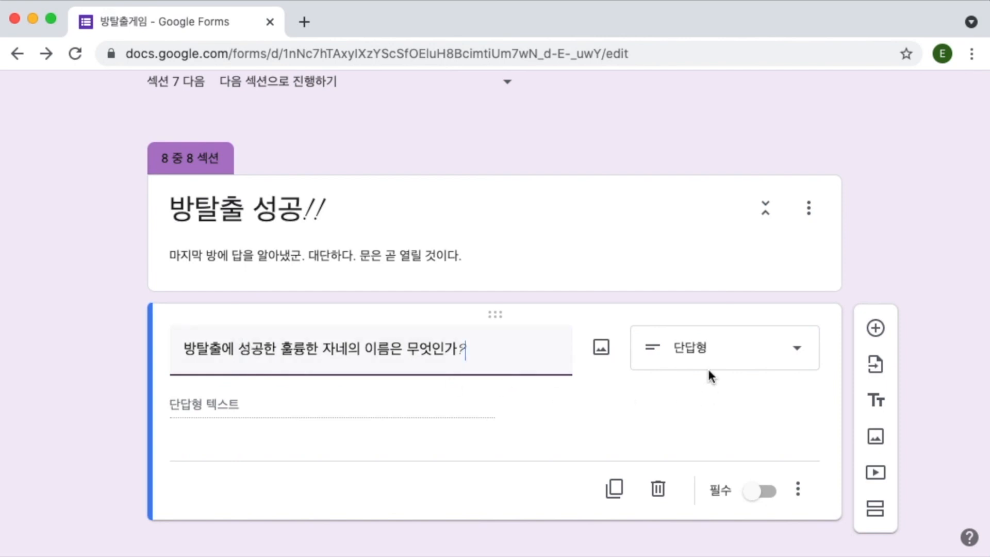
click(771, 482)
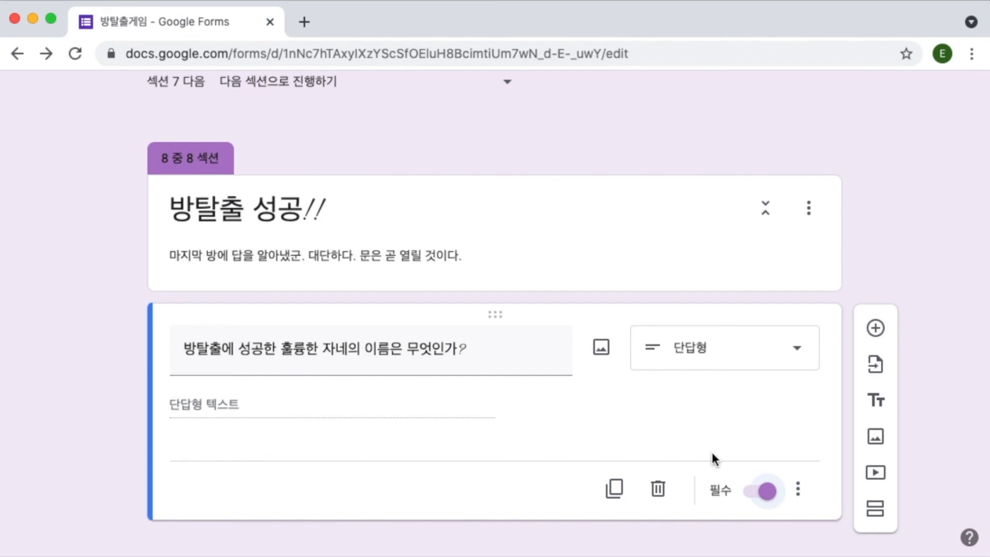
scroll(711, 450, down, 1)
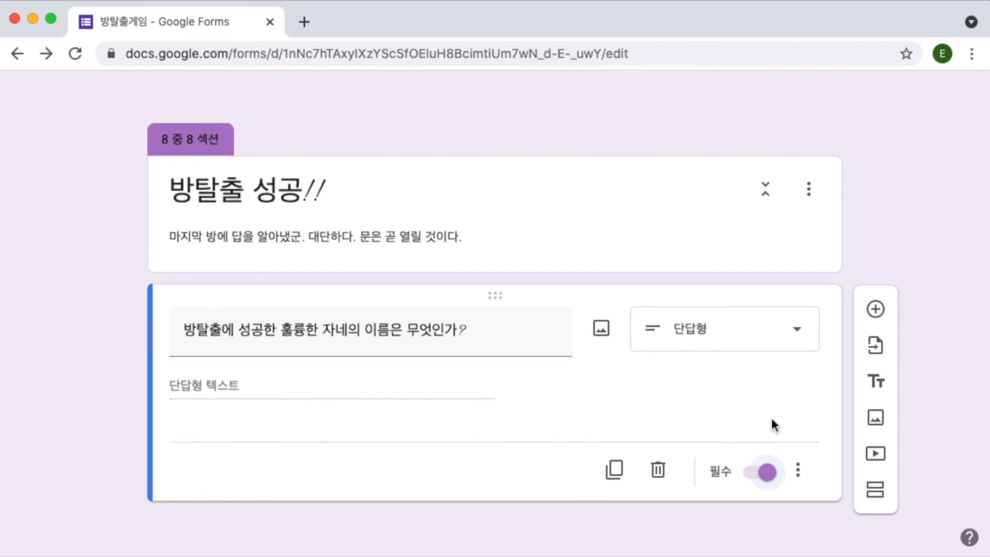
Step: Insert the image "15. 섹션 8-1 이미지" titled "이제 나가도 좋다! 마지막 방에 답처럼 오늘 방탈출을 했던 것처럼 자기 자신의 능력을 믿기 바란다. 그럼 안녕~"
click(871, 421)
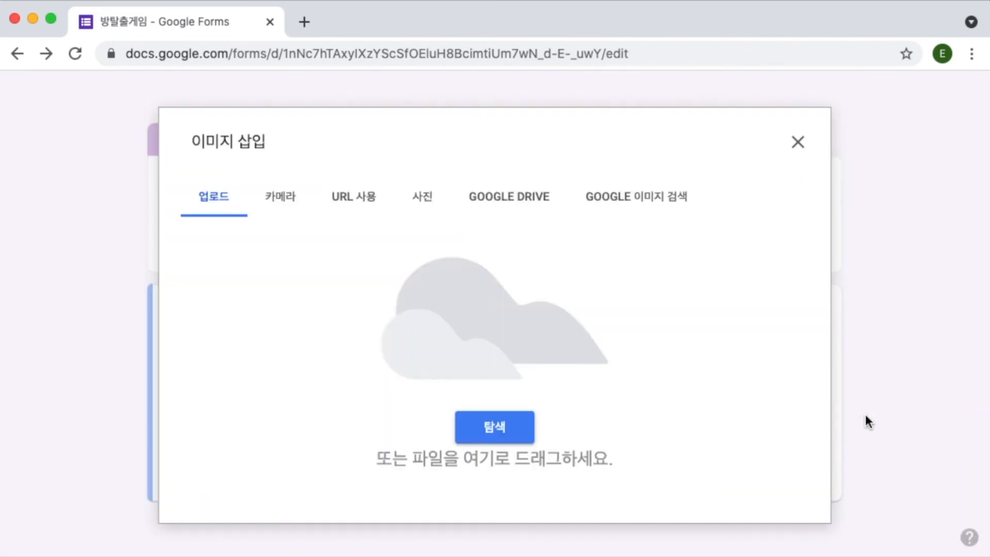
click(514, 440)
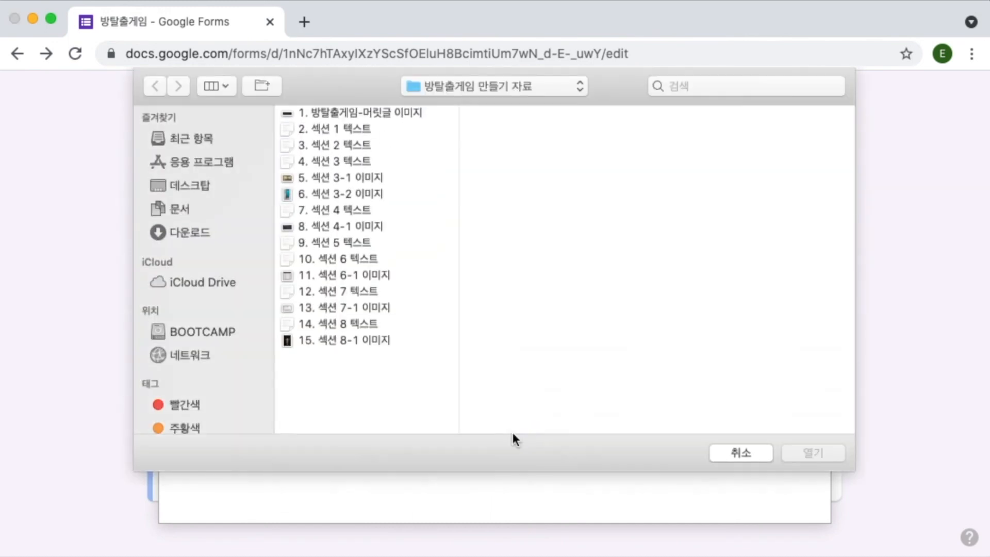
click(336, 340)
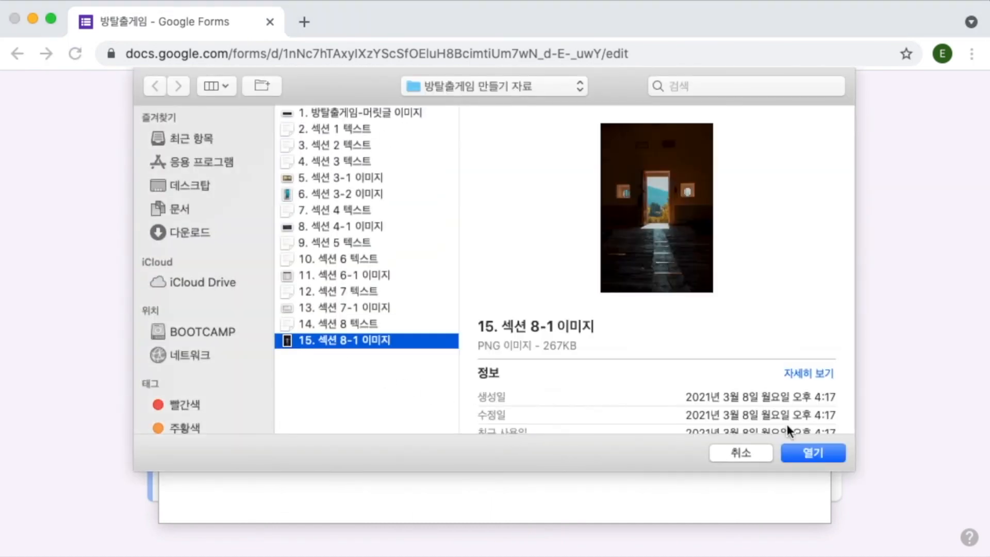
click(811, 448)
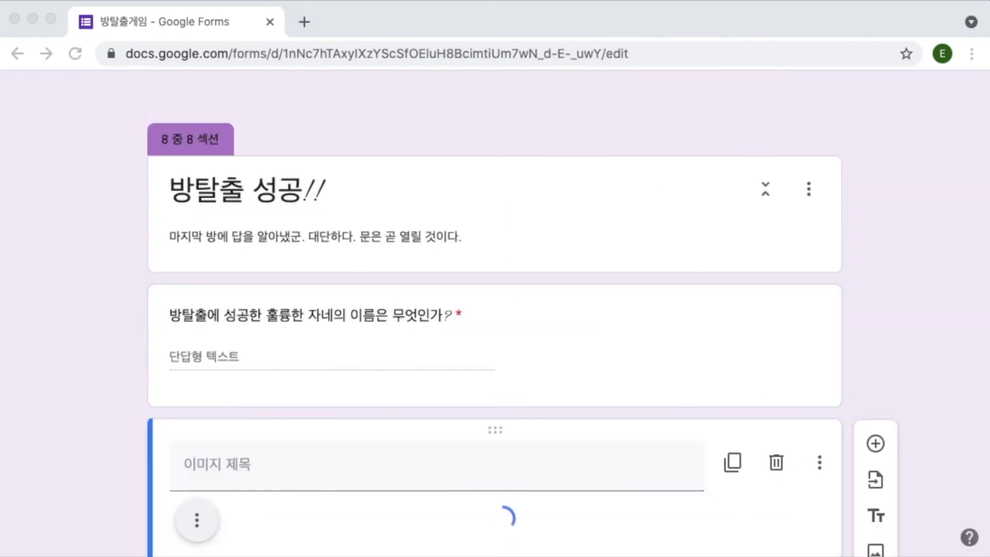
click(219, 459)
text(이제 나가도 좋다/ 마지막 방에 답처럼 오늘 방탈출을 했던 것처럼 자기 자신의 능력을 믿기 바란다. 그럼 안녕-)
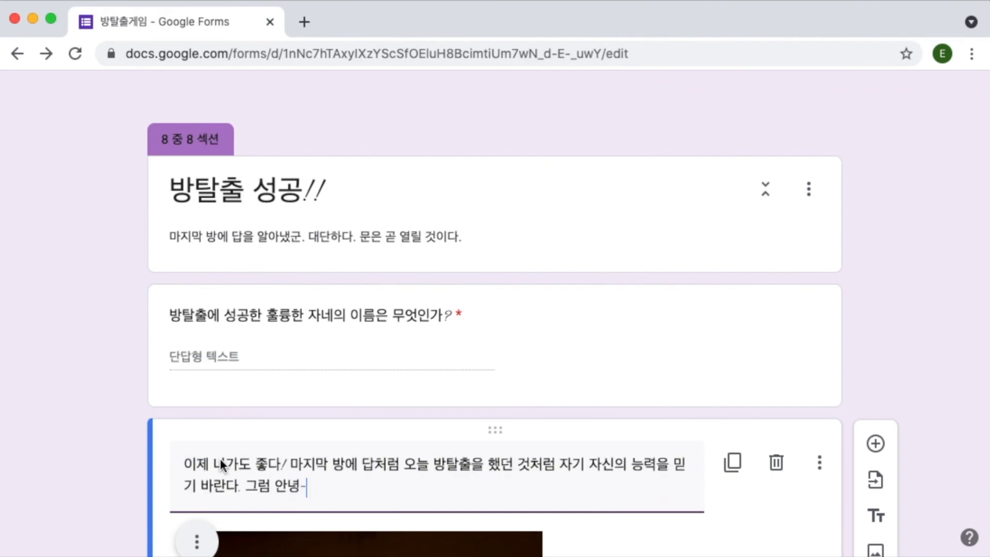
Step: Centre-align the open-door image in section 8
scroll(220, 459, down, 2)
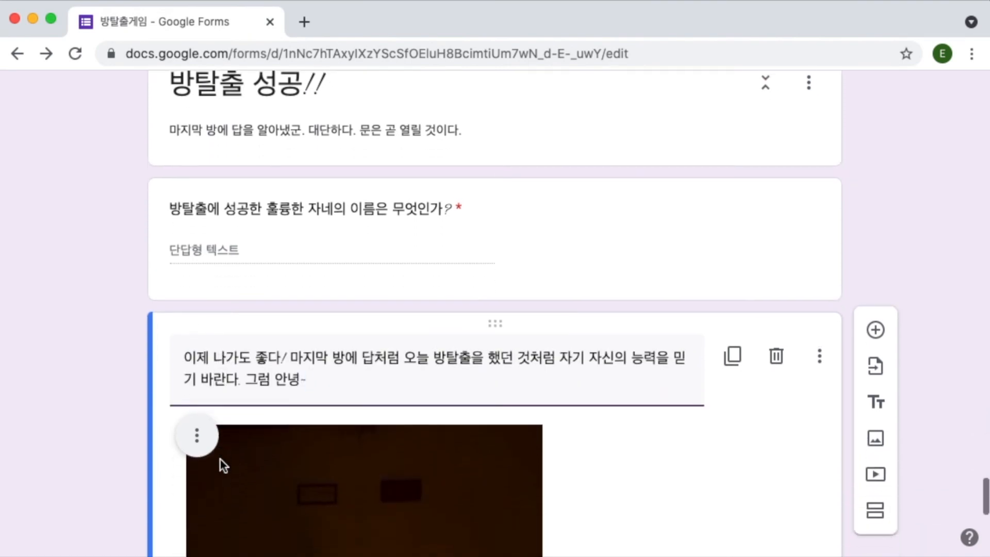
click(196, 430)
click(137, 400)
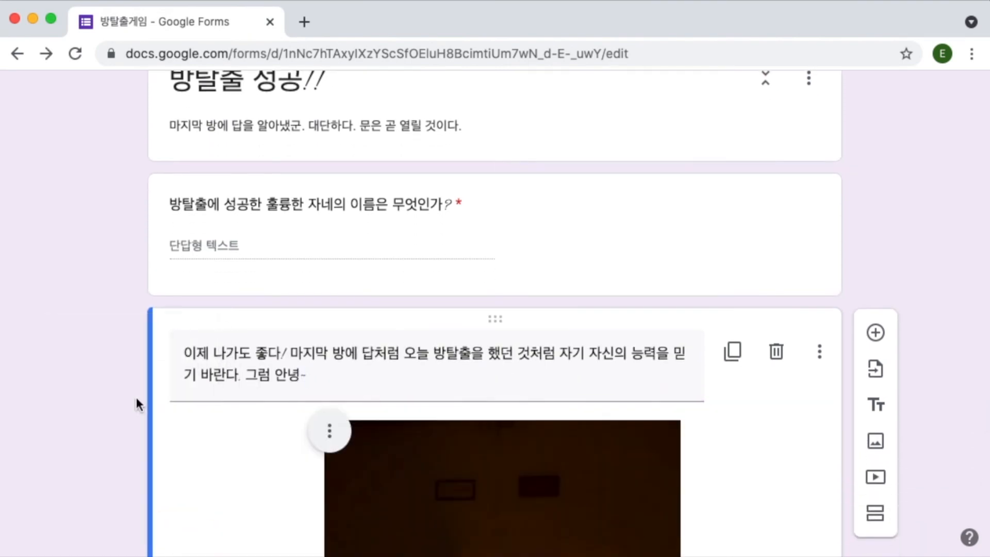
Step: Give section 8's image the hover text "오늘은 오늘대로 잘했고 내일은 내일대로 잘할 거야~^^"
scroll(136, 399, down, 1)
scroll(136, 398, down, 3)
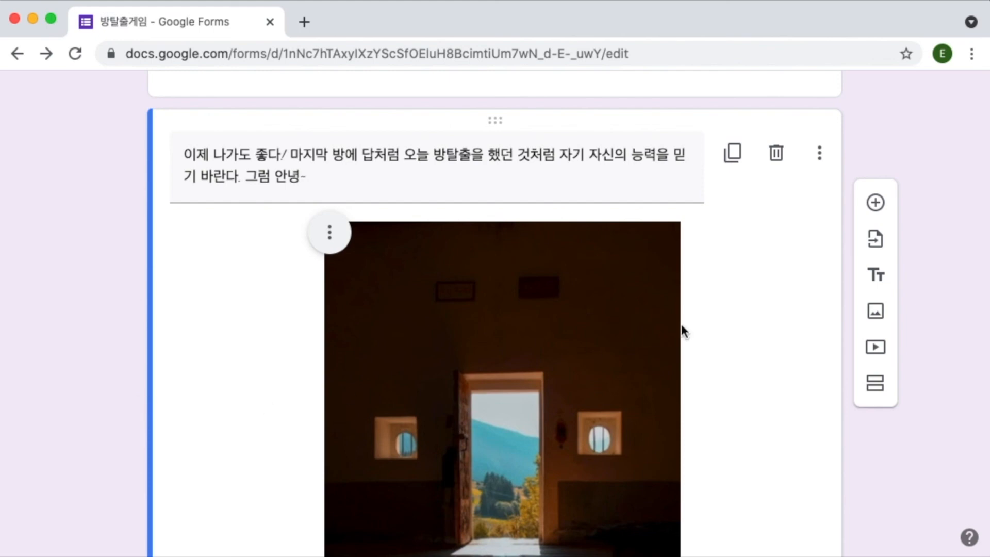
click(814, 164)
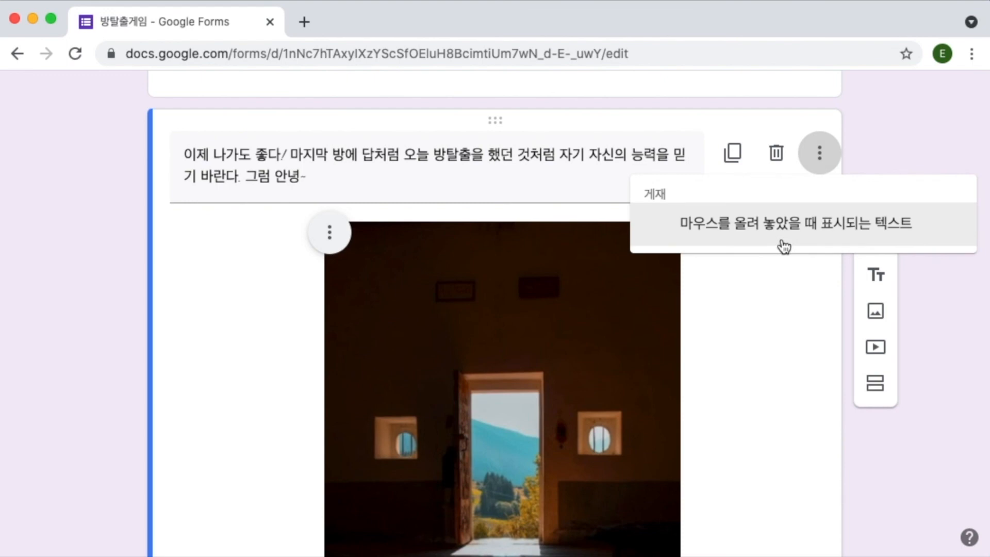
click(784, 246)
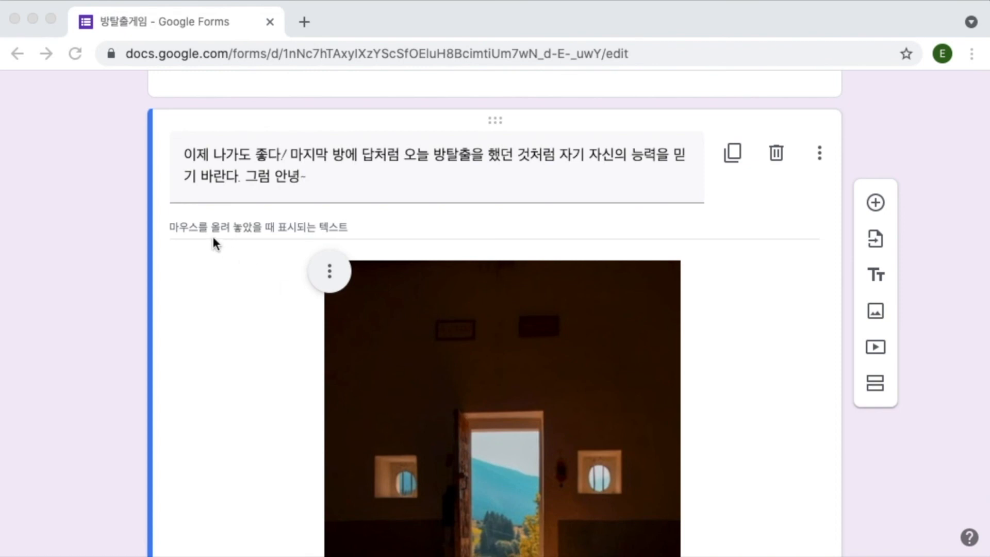
click(194, 224)
text(오늘은 오늘대로 잘했고 내일은 내일대로 잘할 거야~^^)
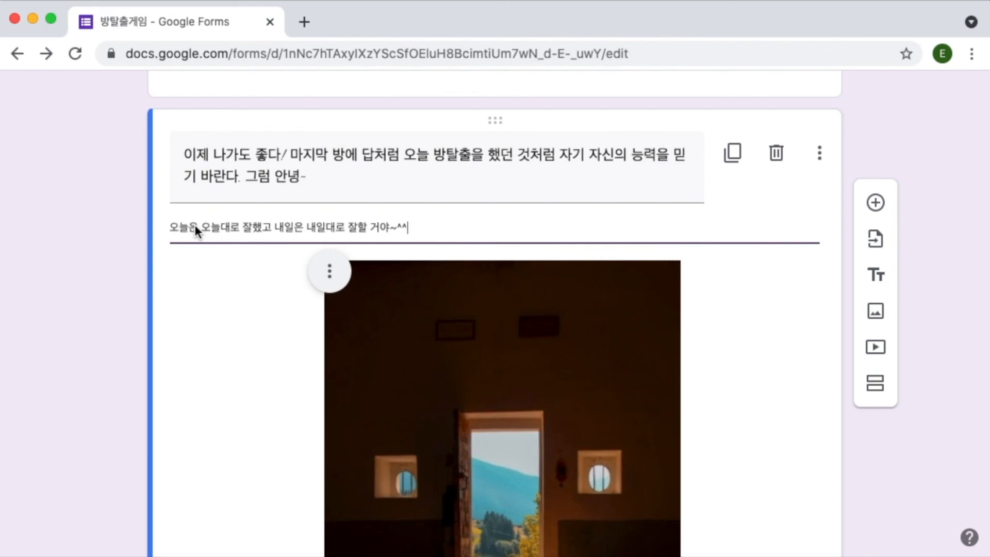
Step: Look over the finished image block and return to the form's first section
scroll(195, 227, down, 4)
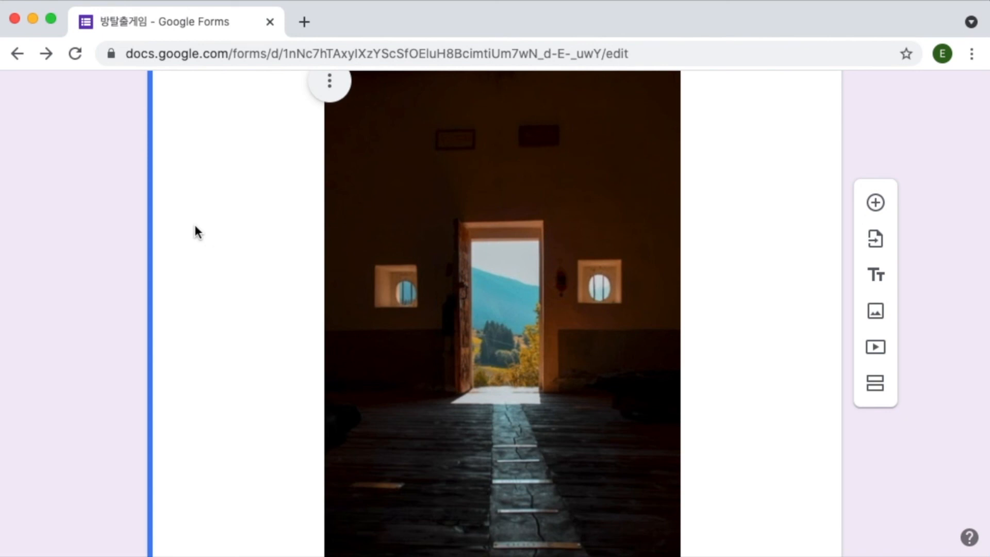
scroll(195, 232, up, 20)
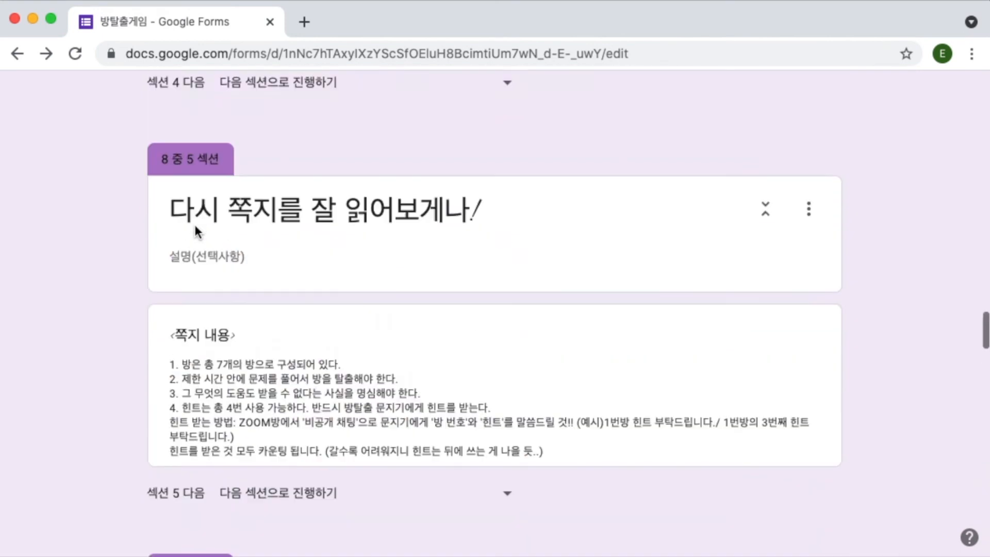
scroll(194, 223, up, 20)
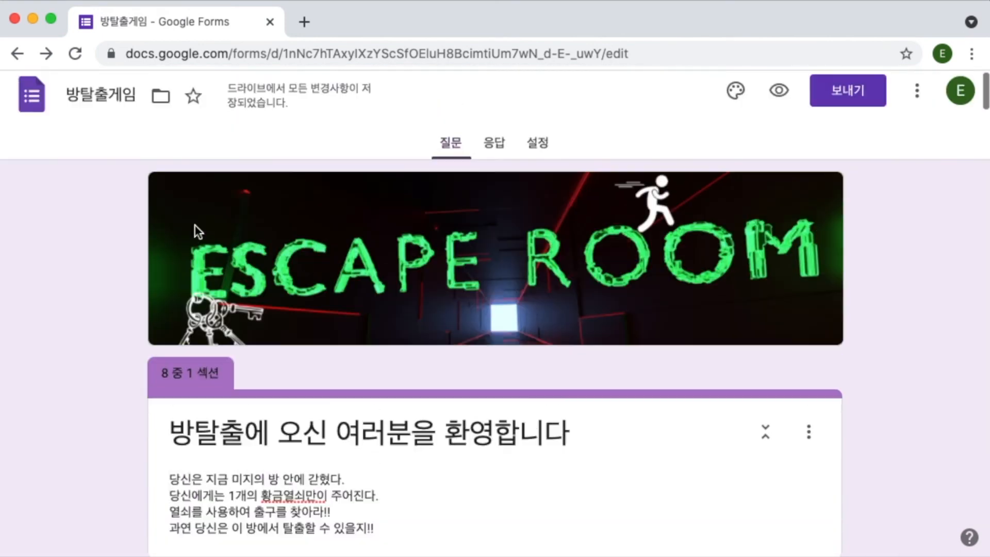